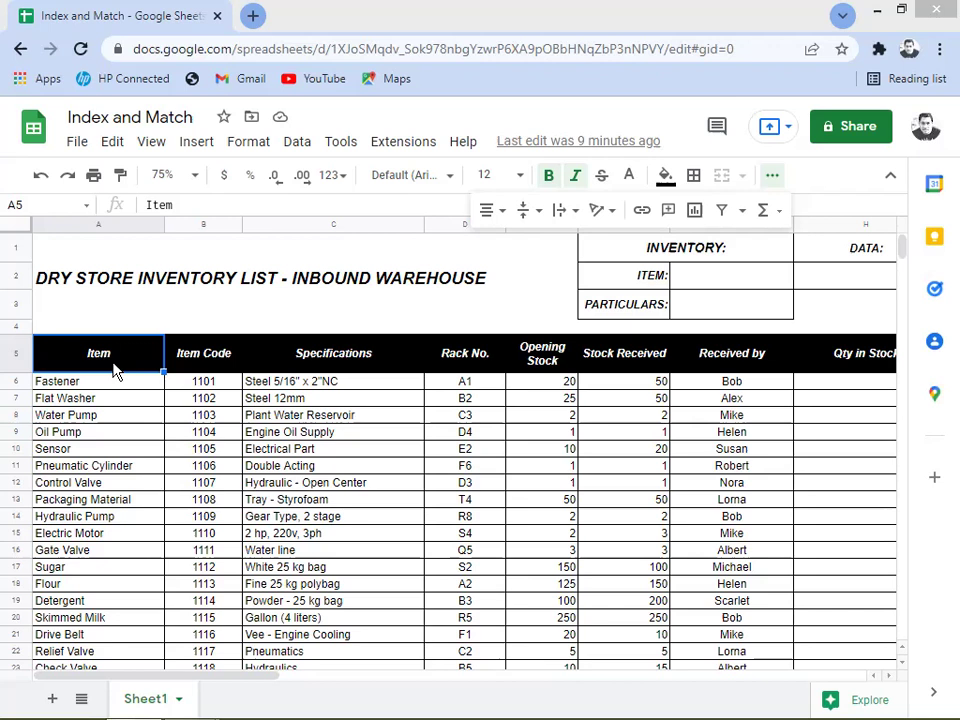
# Examine the blank ITEM and PARTICULARS cells and the inventory table's column headers from Item through Location
pyautogui.click(705, 280)
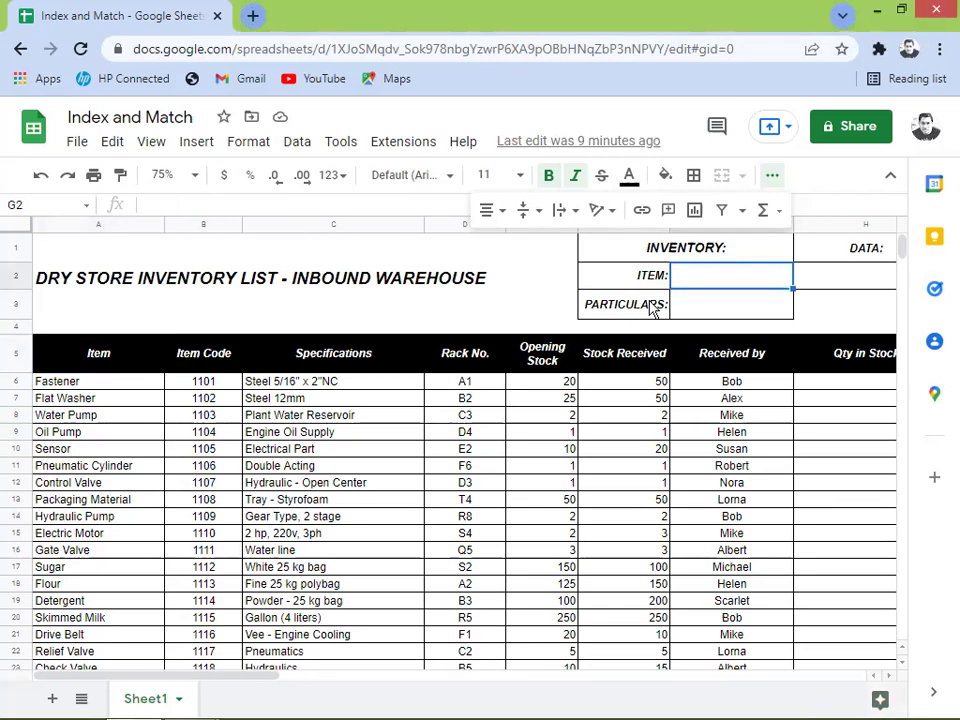
pyautogui.click(704, 308)
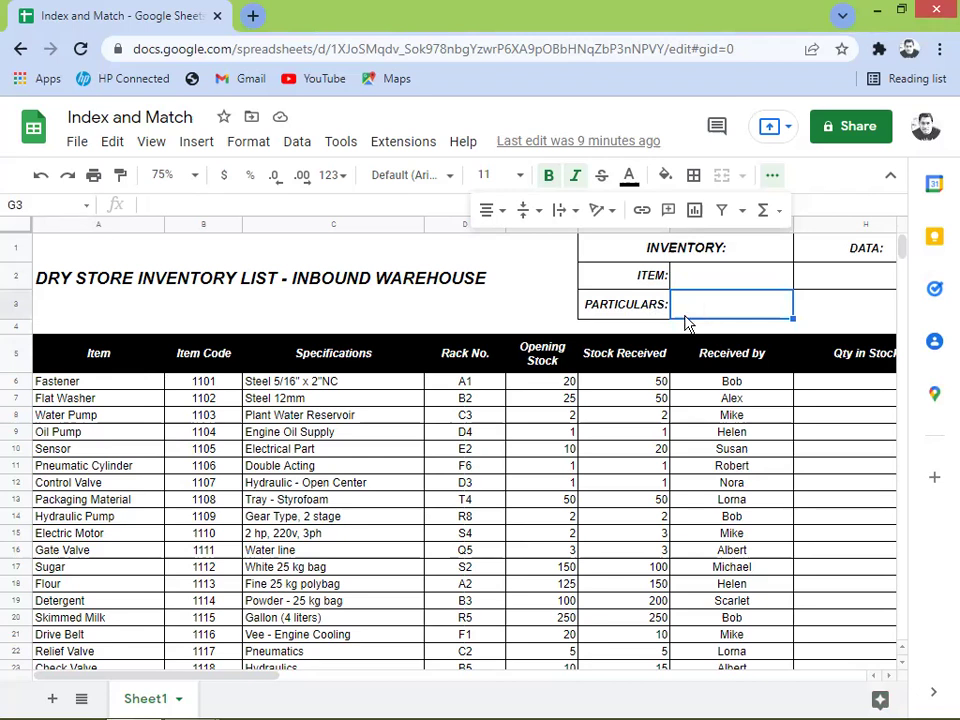
pyautogui.click(110, 366)
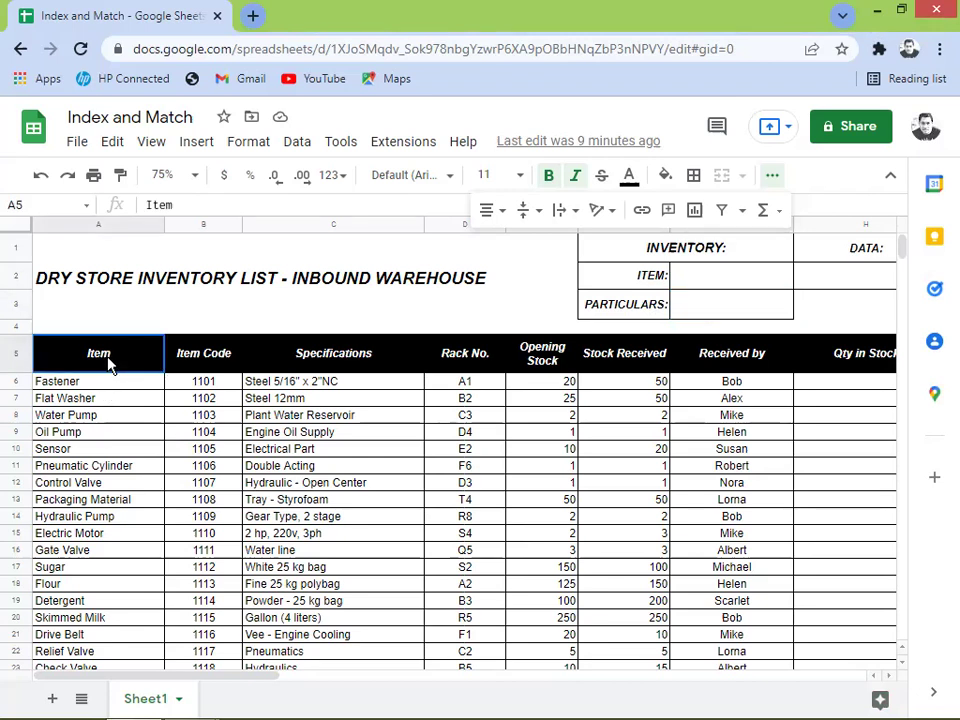
pyautogui.press('Right')
pyautogui.press('Right')
pyautogui.press('Right')
pyautogui.press('Right')
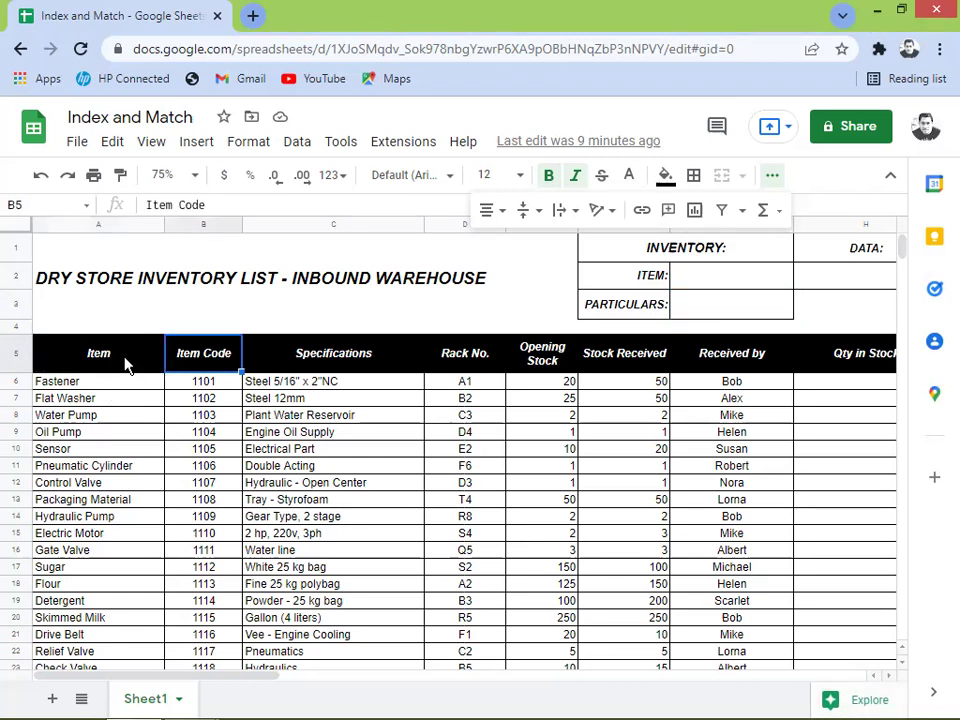
pyautogui.press('Right')
pyautogui.press('Right')
pyautogui.press('Right')
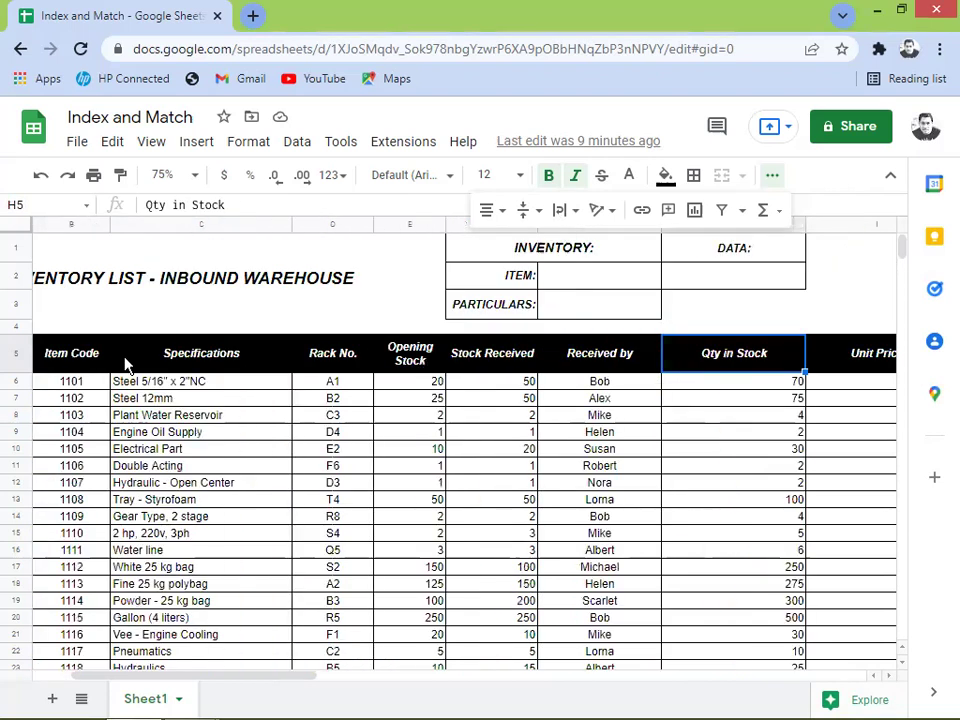
pyautogui.press('Right')
pyautogui.press('Right')
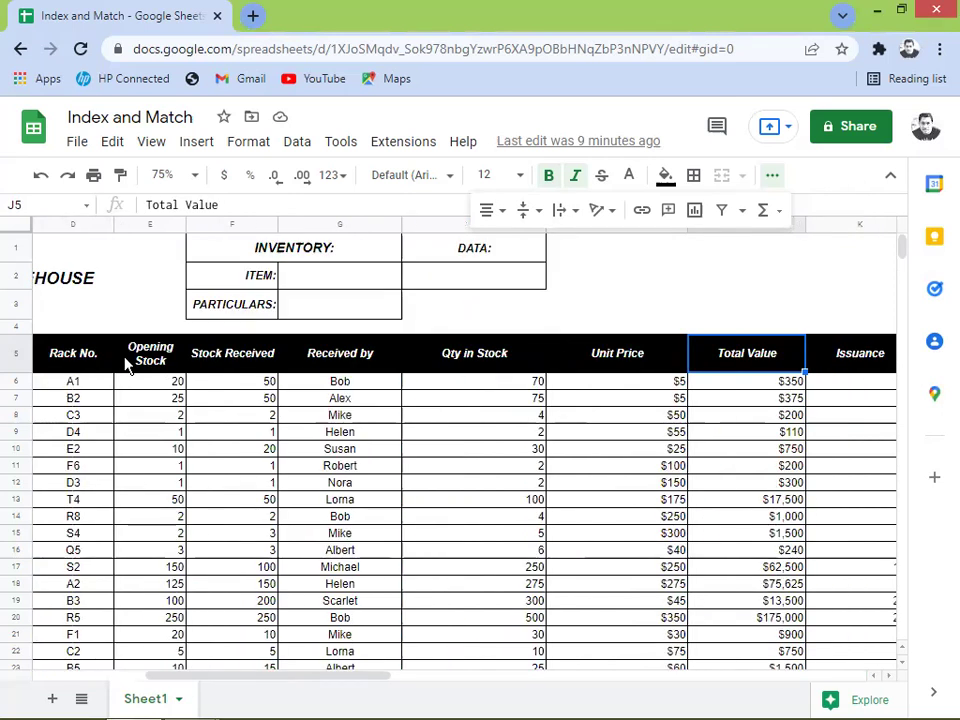
pyautogui.press('Right')
pyautogui.press('Right')
pyautogui.press('Right')
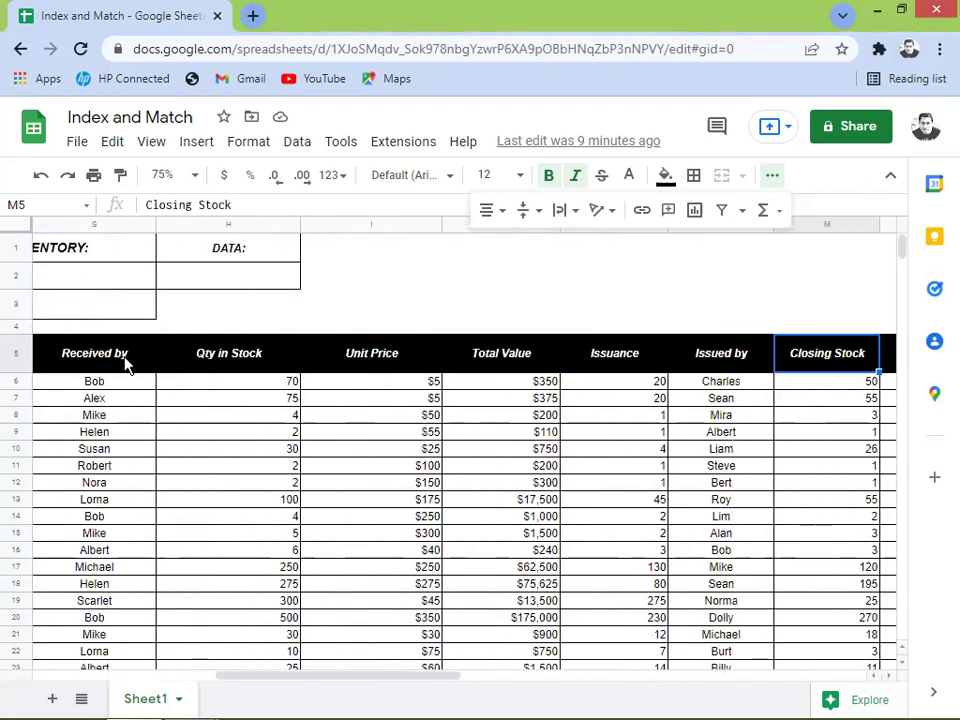
pyautogui.press('Right')
pyautogui.press('Left')
pyautogui.press('Right')
pyautogui.press('Right')
pyautogui.press('Down')
pyautogui.press('Down')
pyautogui.press('Down')
pyautogui.press('Left')
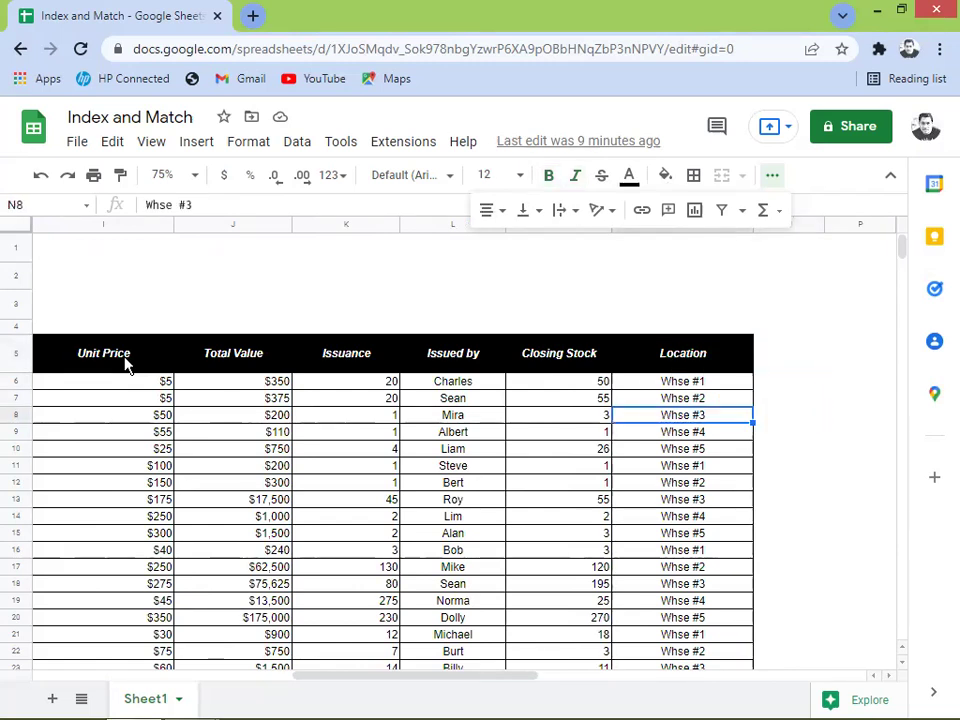
# Look through the item names listed in the Item column of the inventory table
pyautogui.press('Left')
pyautogui.press('Left')
pyautogui.press('Left')
pyautogui.press('Left')
pyautogui.press('Left')
pyautogui.press('Left')
pyautogui.press('Left')
pyautogui.press('Home')
pyautogui.press('Up')
pyautogui.press('Up')
pyautogui.press('Down')
pyautogui.press('Down')
pyautogui.press('Down')
pyautogui.press('Down')
pyautogui.press('Up')
pyautogui.press('Up')
pyautogui.press('Up')
pyautogui.press('Down')
pyautogui.press('Down')
pyautogui.press('Down')
pyautogui.press('Down')
pyautogui.press('Down')
pyautogui.press('Down')
pyautogui.press('Down')
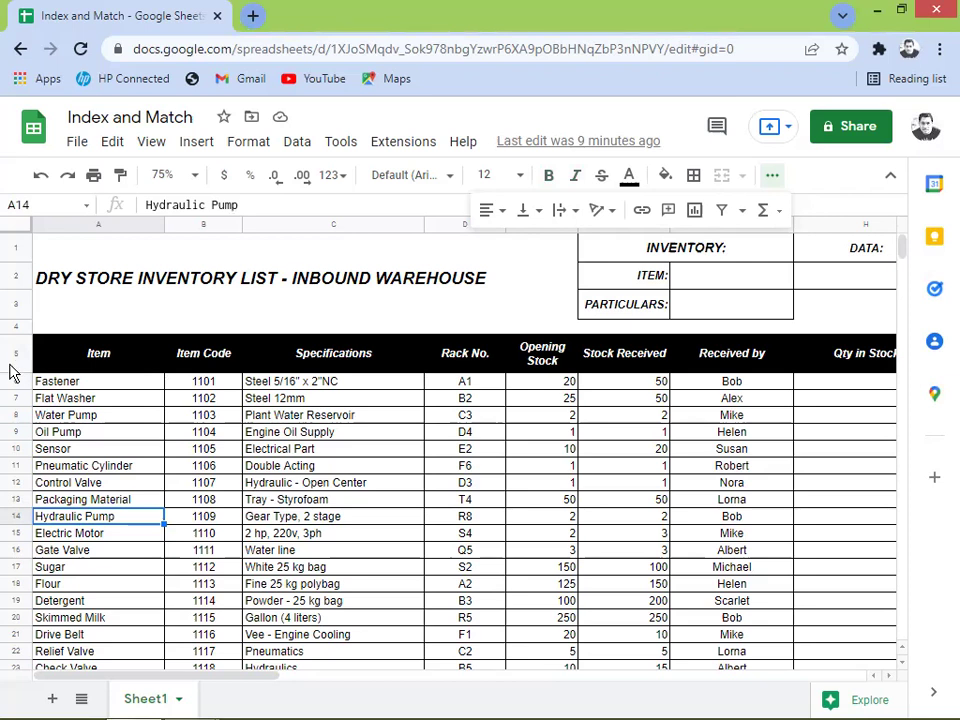
# Compare the ITEM, PARTICULARS and DATA lookup cells with the item names and column headers they relate to
pyautogui.click(107, 357)
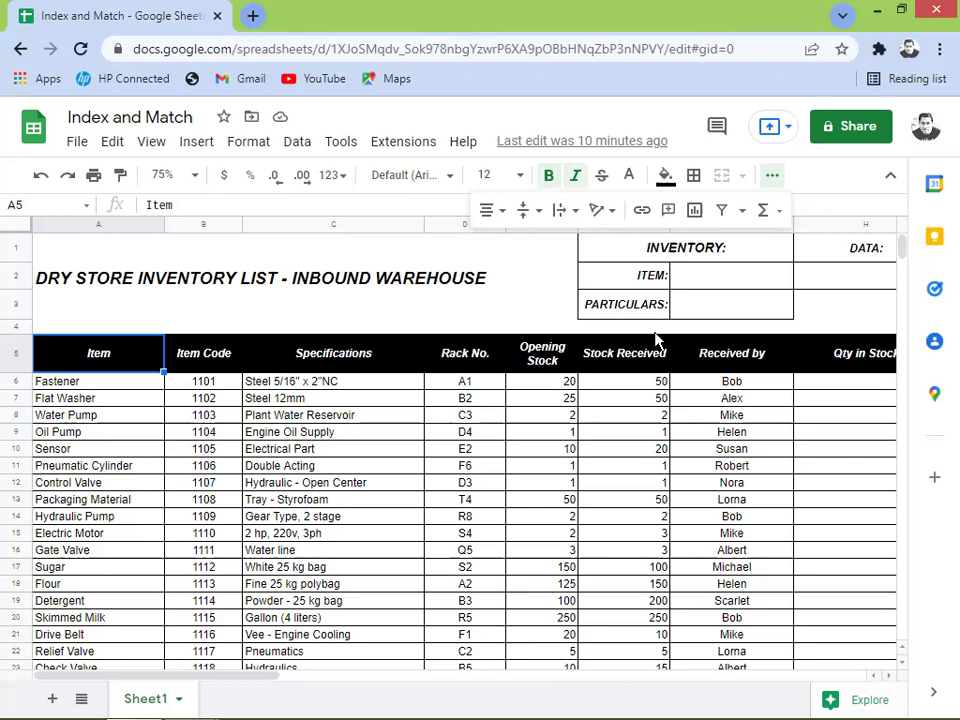
pyautogui.click(697, 283)
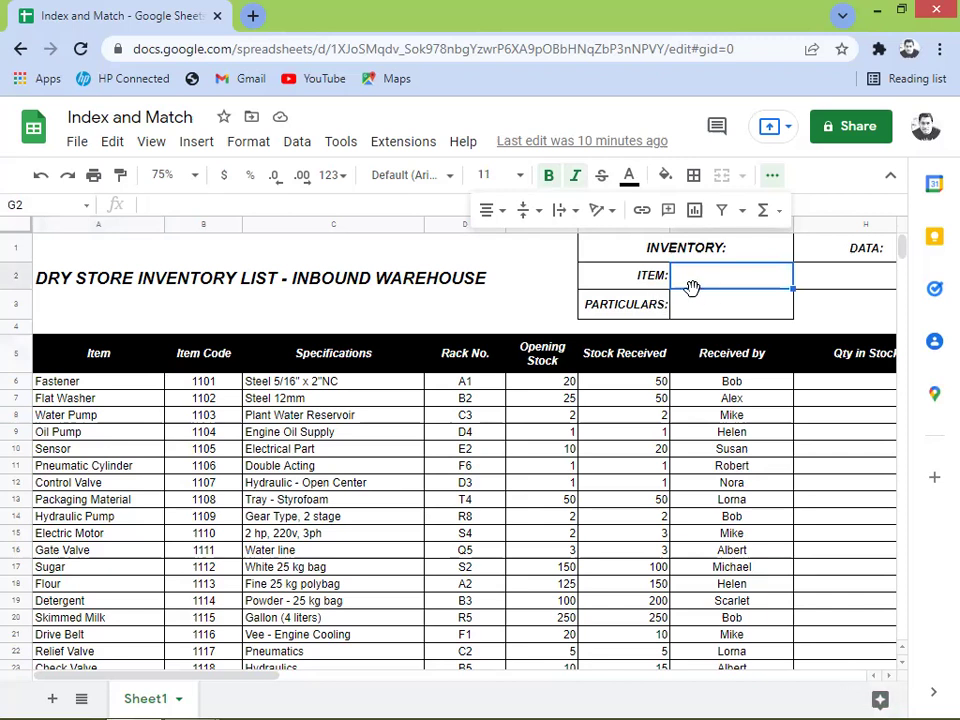
pyautogui.moveTo(101, 398); pyautogui.dragTo(101, 545)
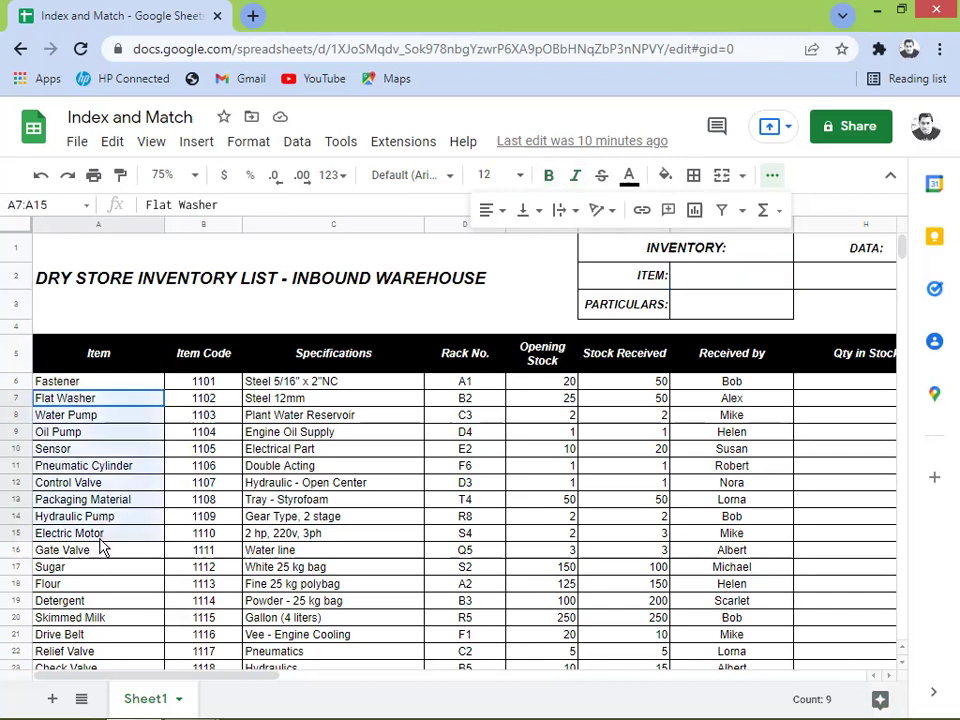
pyautogui.click(700, 310)
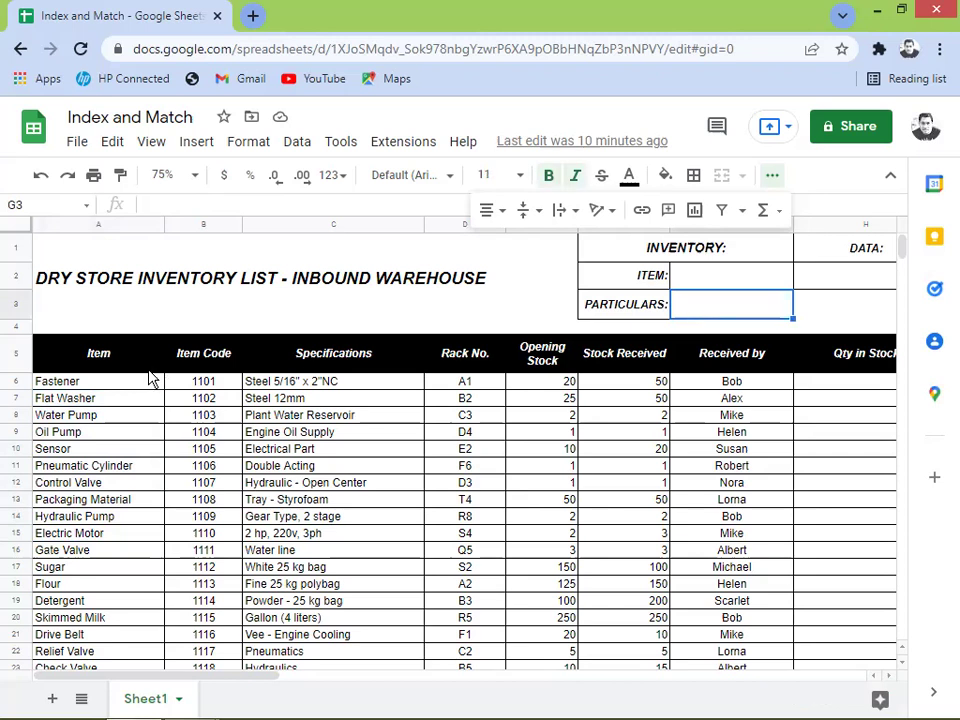
pyautogui.moveTo(118, 365); pyautogui.dragTo(744, 358)
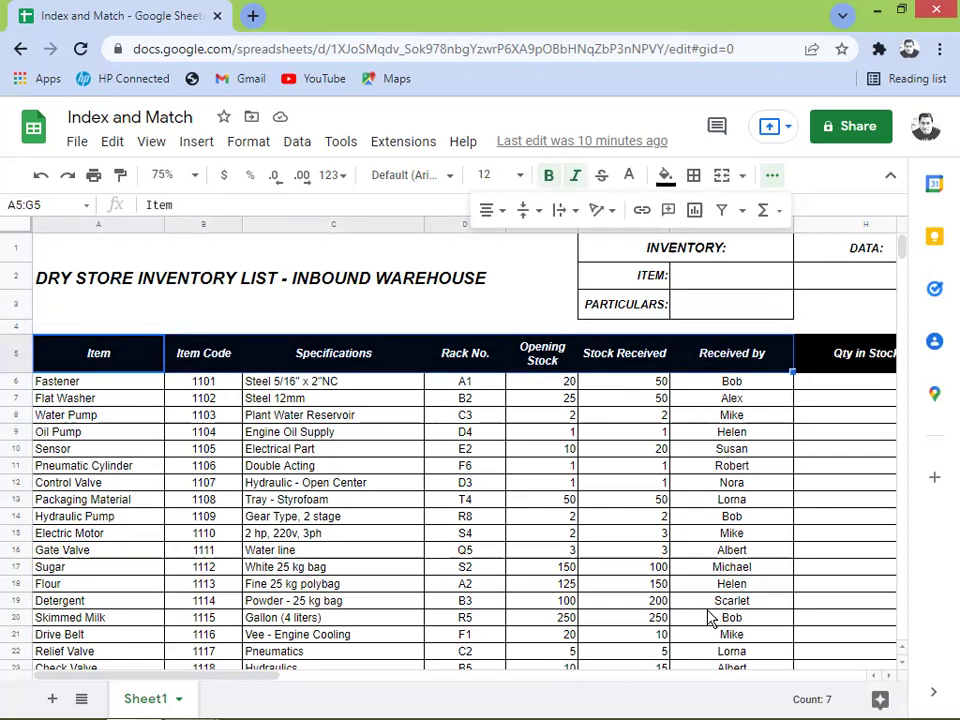
pyautogui.hscroll(2, 320, 695)
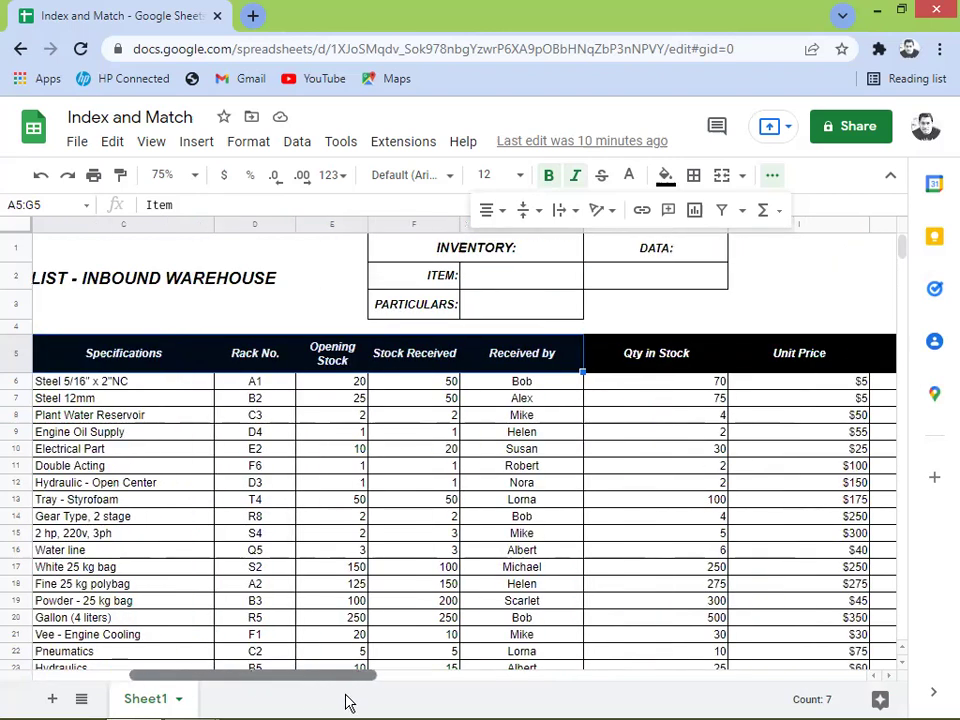
pyautogui.click(650, 283)
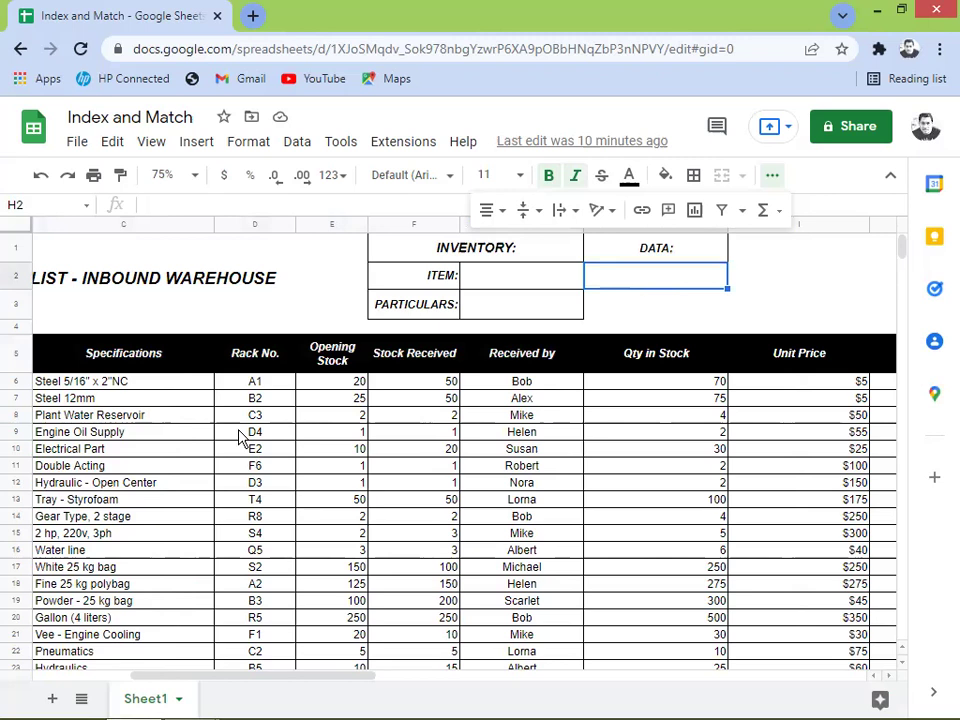
pyautogui.click(162, 400)
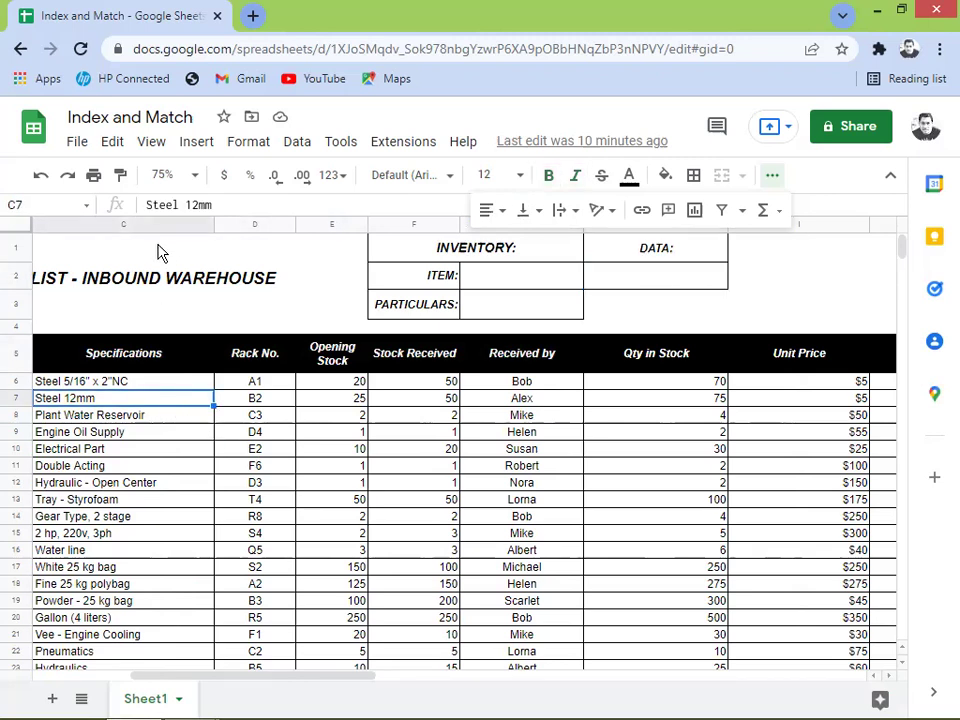
# Set the sheet zoom to 125% and bring the Inventory lookup block into view
pyautogui.click(197, 178)
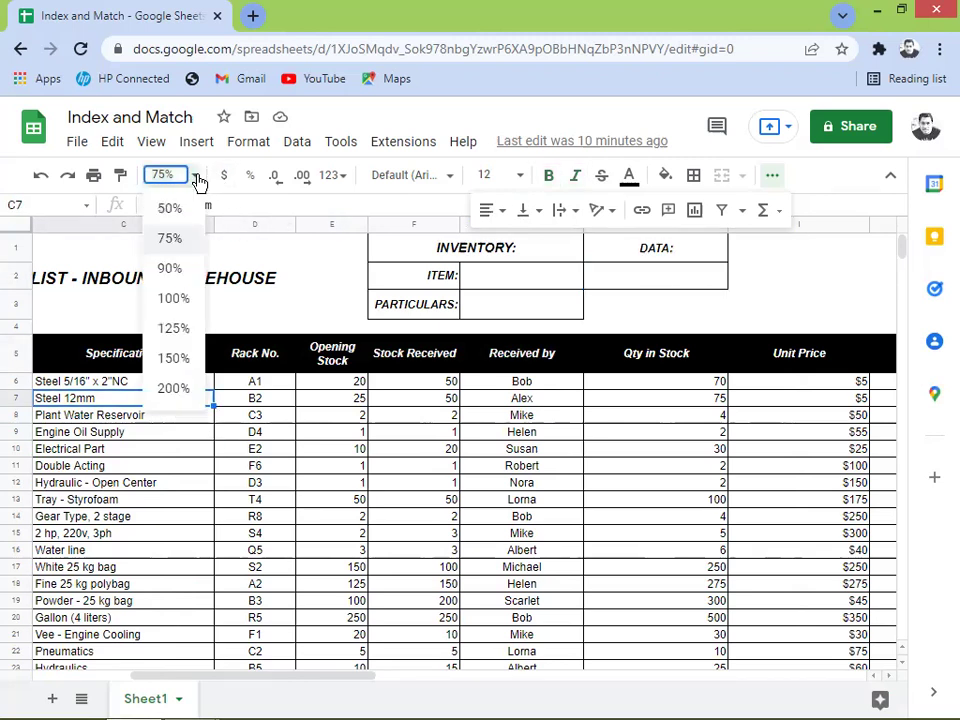
pyautogui.click(173, 330)
pyautogui.click(177, 490)
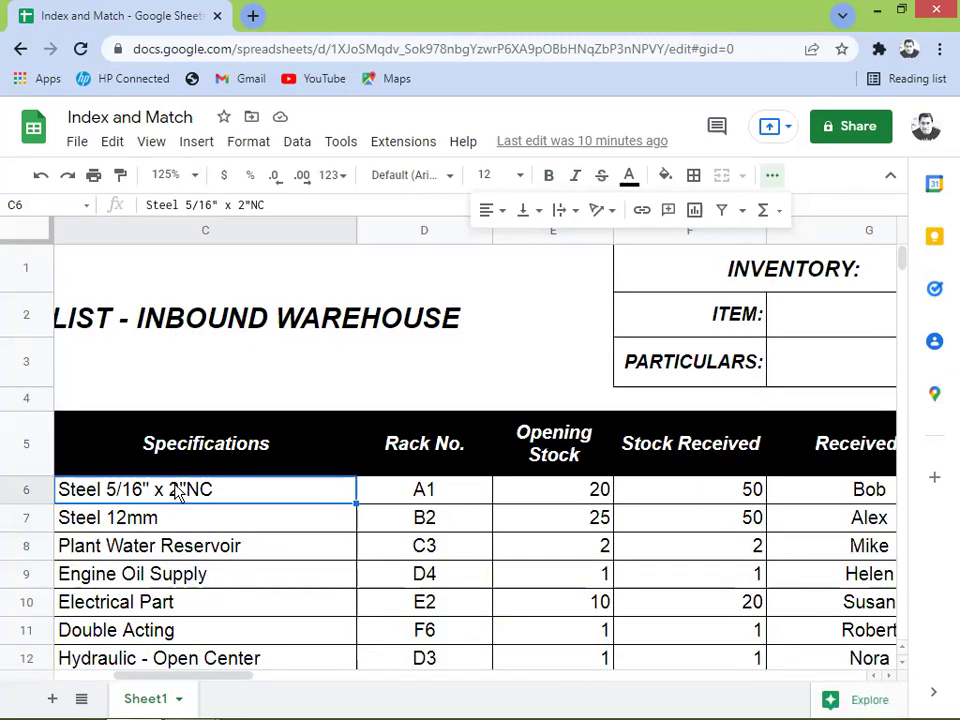
pyautogui.press('Right')
pyautogui.press('Right')
pyautogui.press('Right')
pyautogui.press('Right')
pyautogui.press('Right')
pyautogui.press('Right')
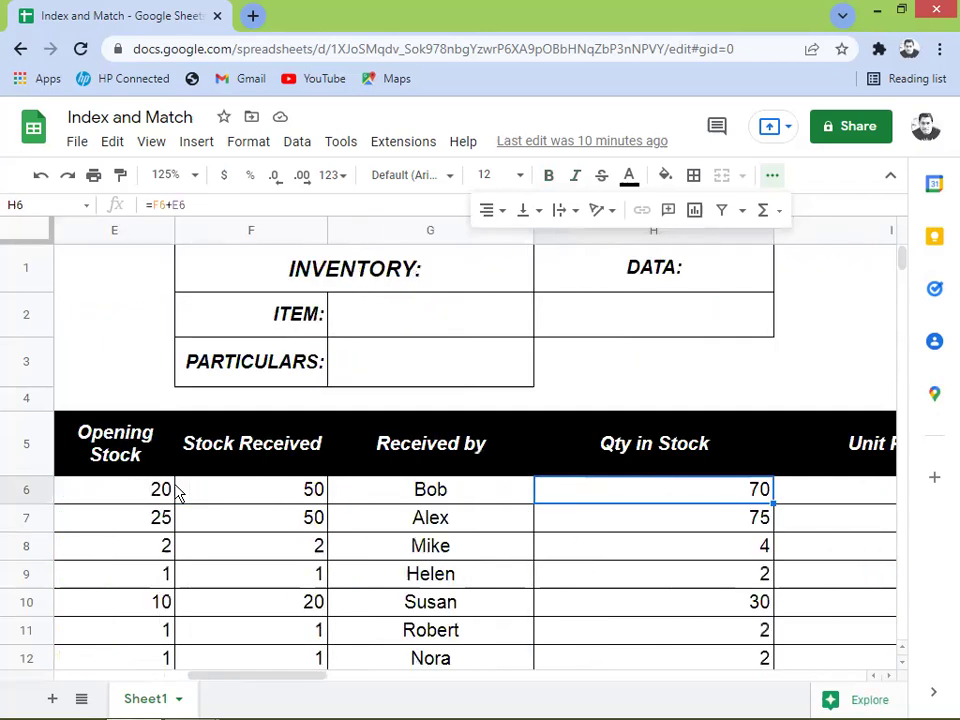
pyautogui.press('Left')
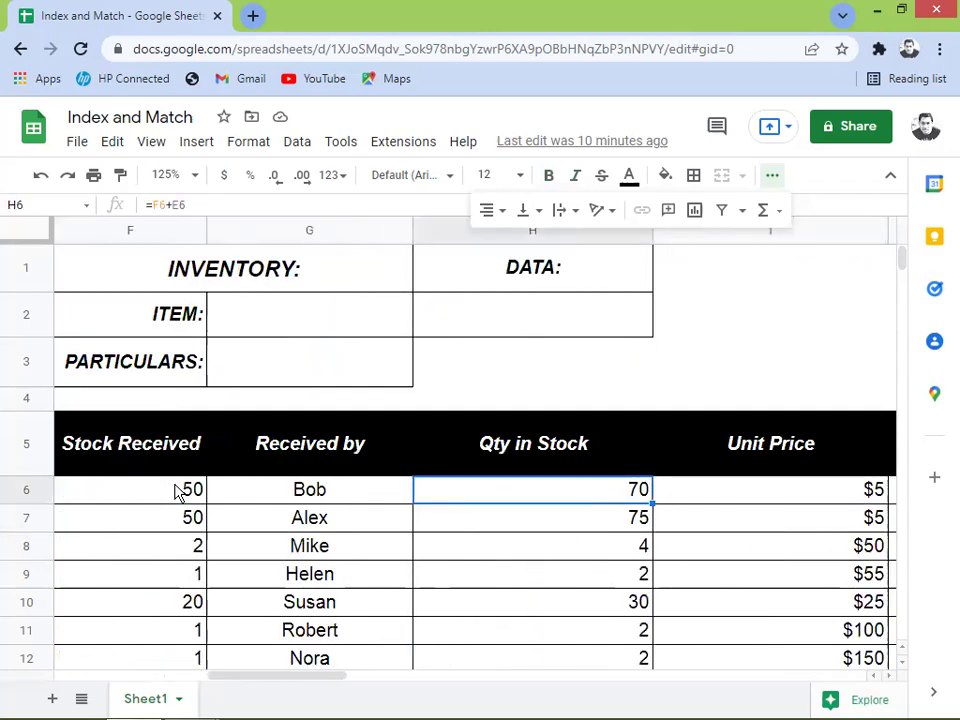
# Start a data validation rule for cell G2 beside ITEM, using the List from a range criterion
pyautogui.click(256, 315)
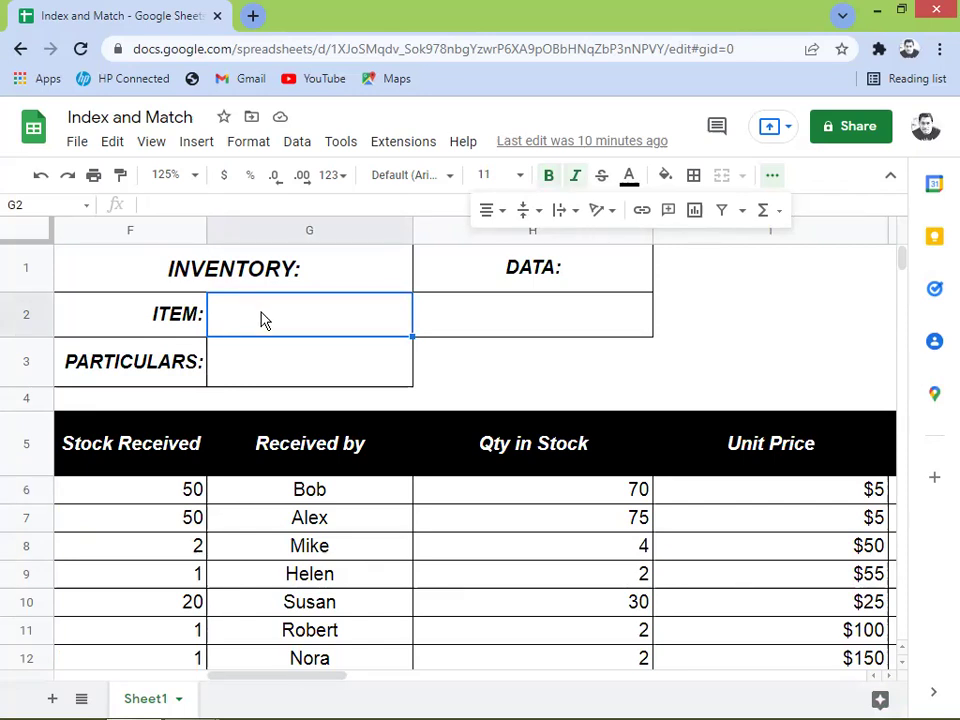
pyautogui.click(277, 367)
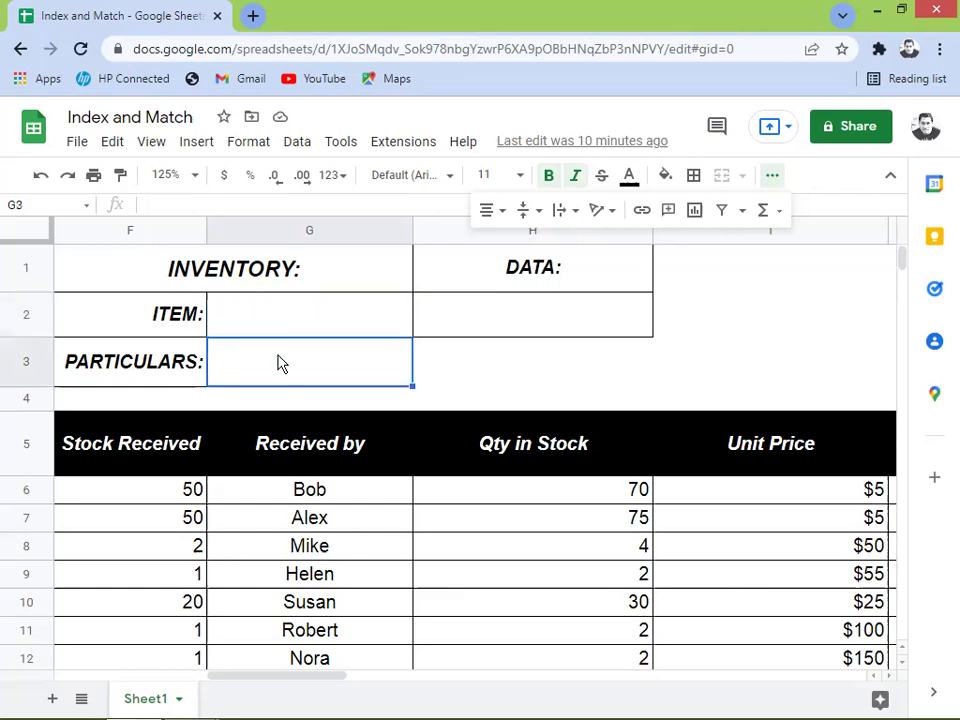
pyautogui.click(305, 306)
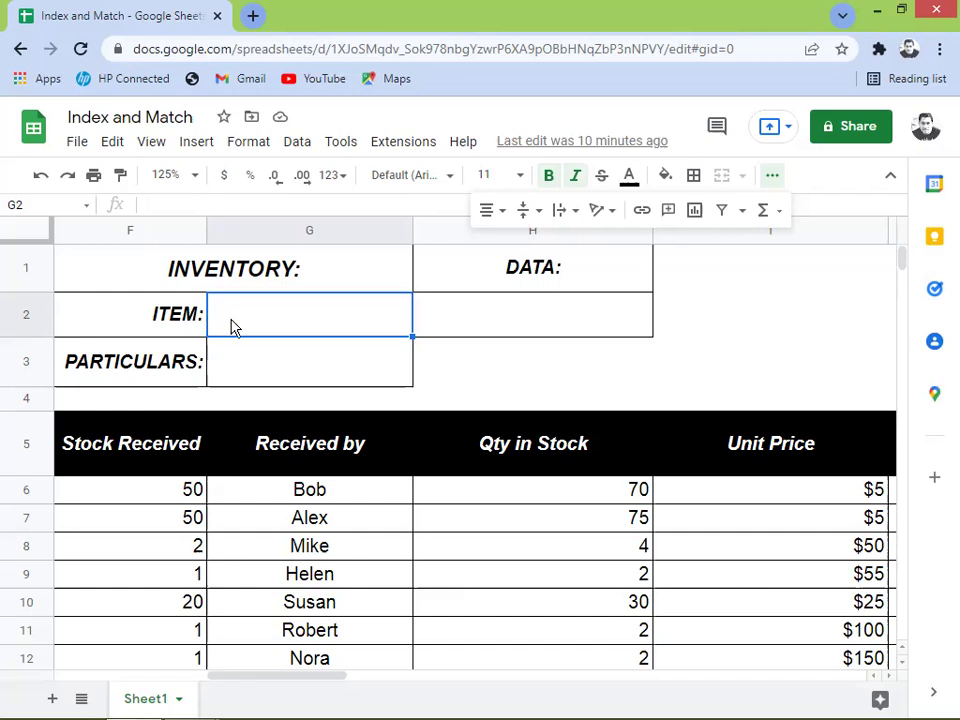
pyautogui.click(298, 143)
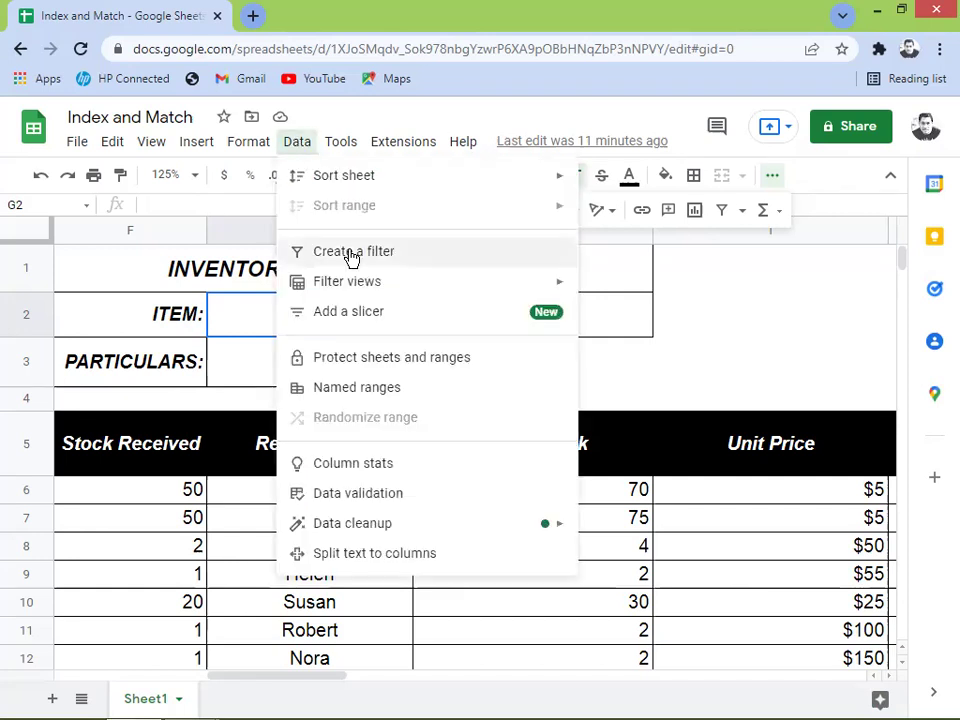
pyautogui.click(357, 500)
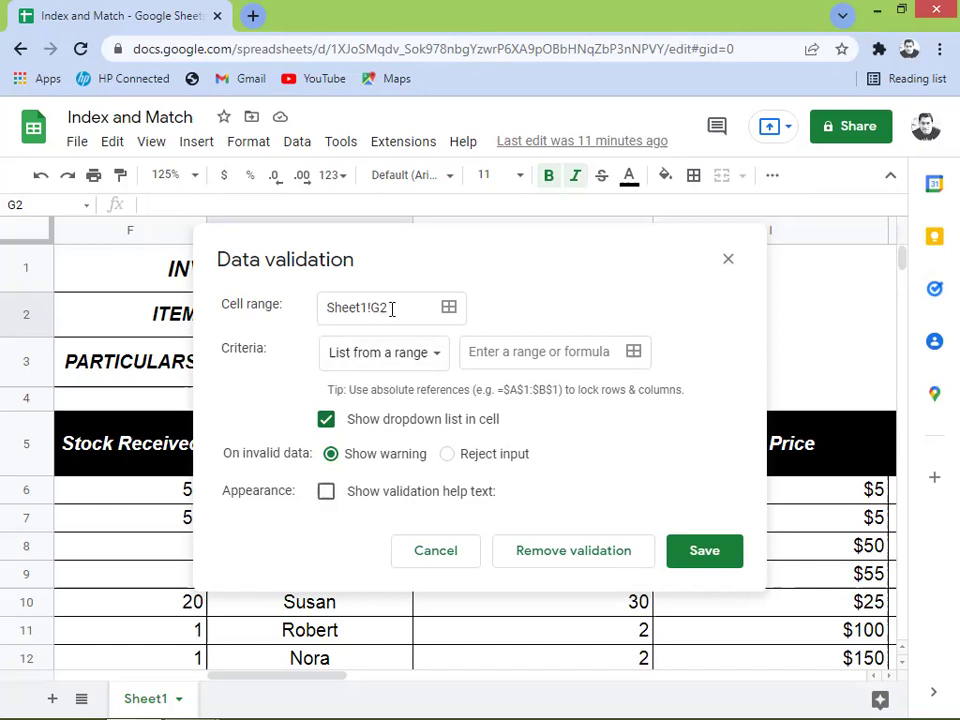
pyautogui.click(437, 357)
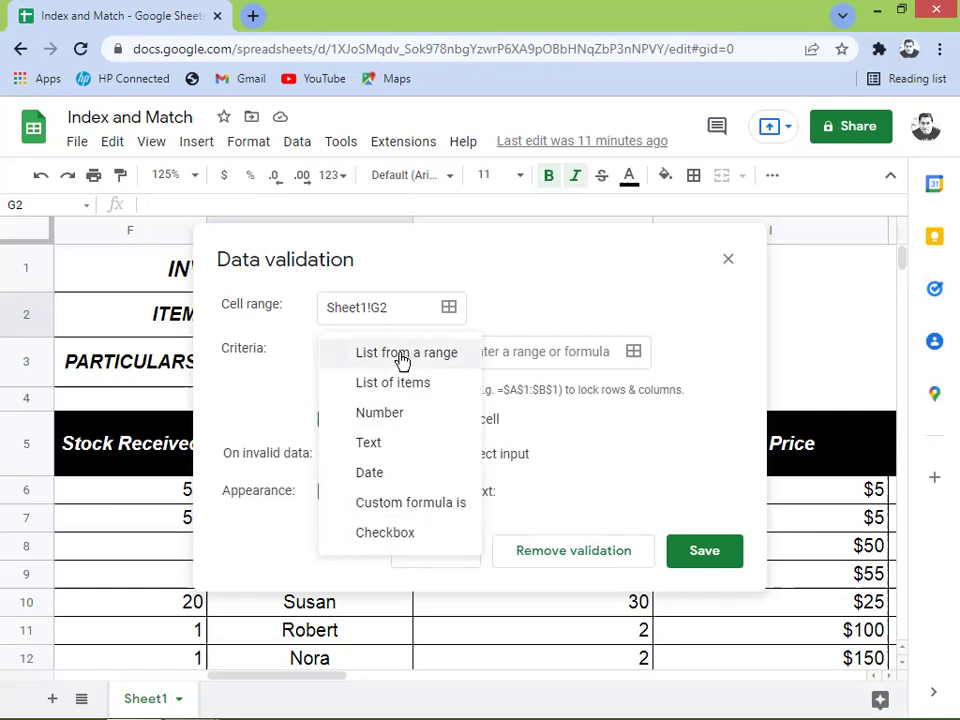
pyautogui.click(400, 357)
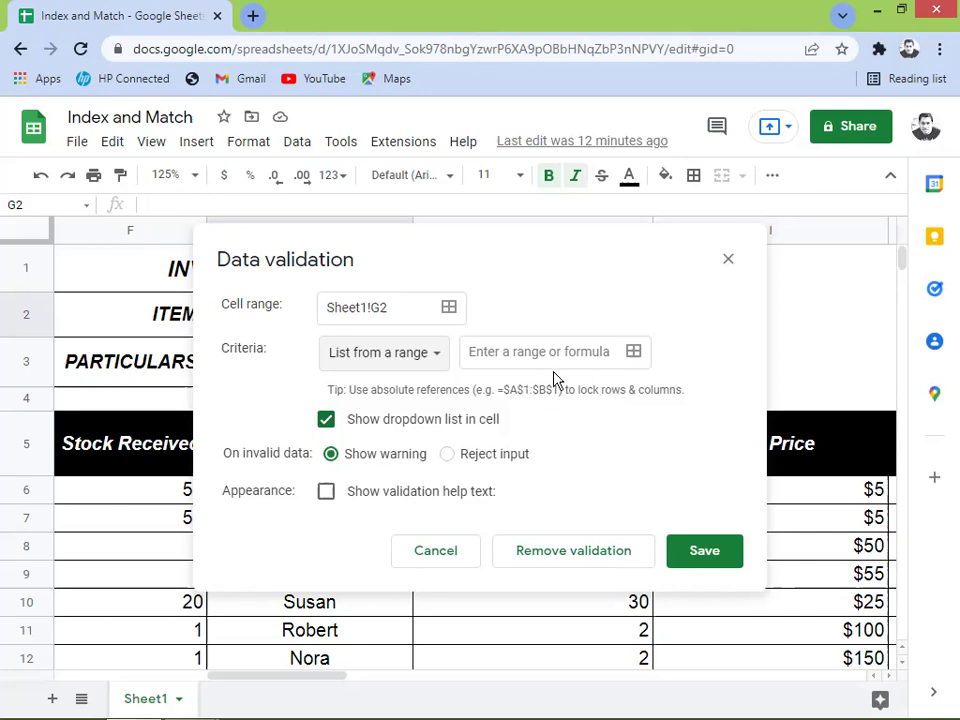
# Set the item names in A6:A36 as the source range for G2's dropdown list and save the validation rule
pyautogui.click(634, 353)
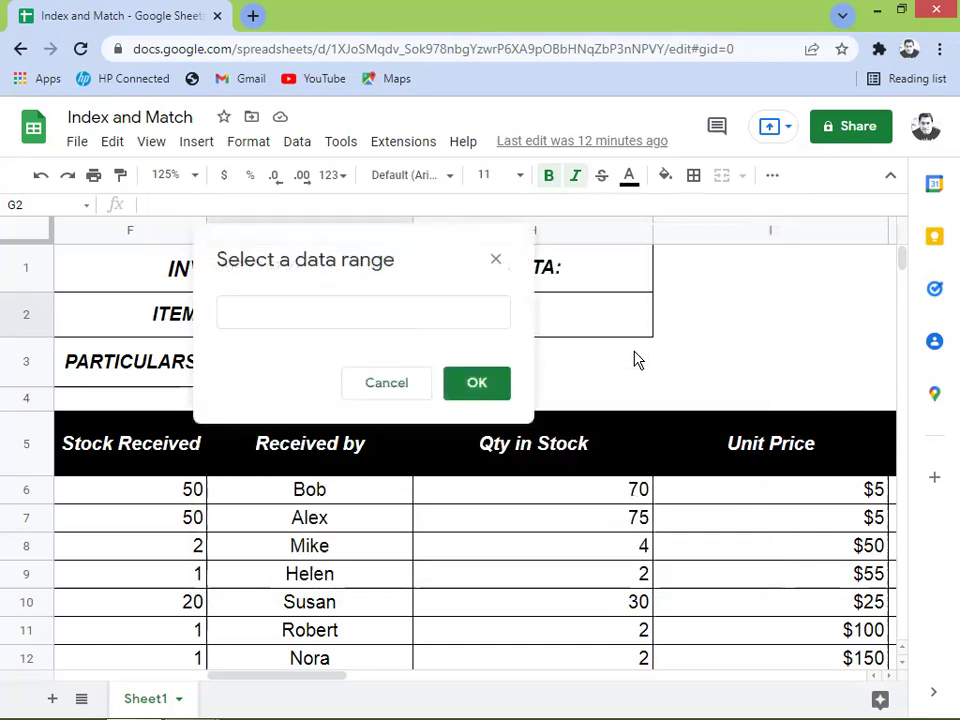
pyautogui.click(146, 444)
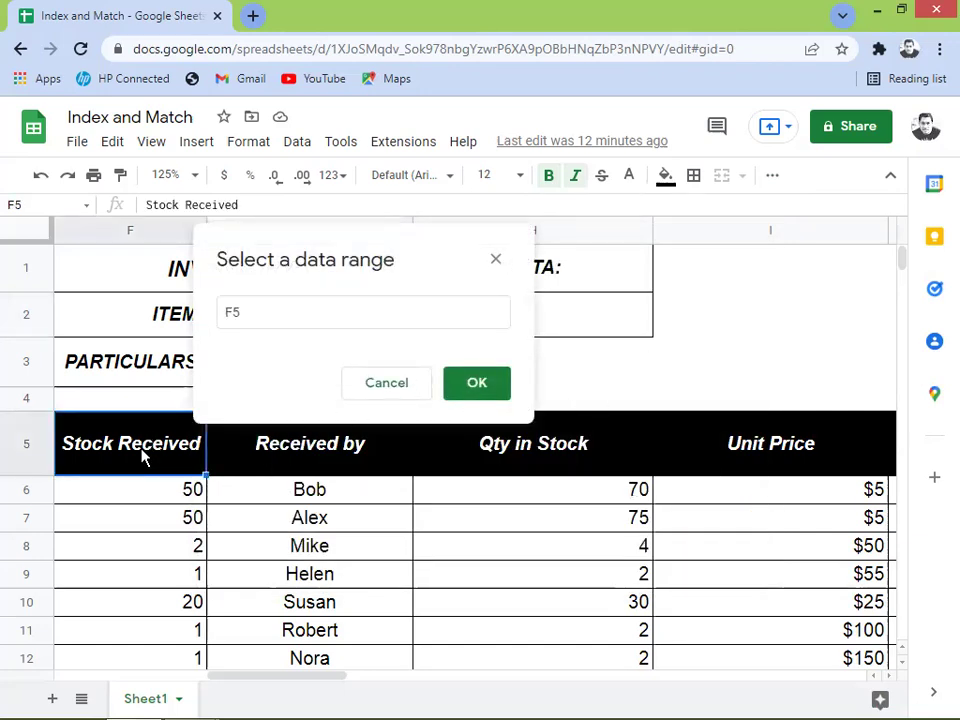
pyautogui.press('Left')
pyautogui.press('Left')
pyautogui.press('Left')
pyautogui.press('Left')
pyautogui.press('Left')
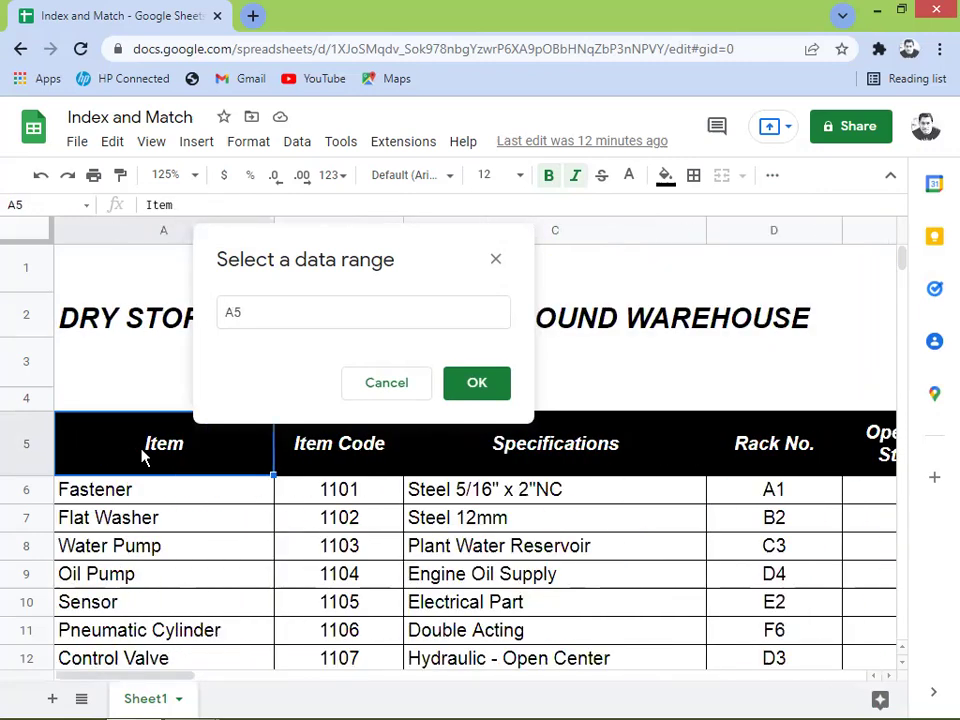
pyautogui.press('Down')
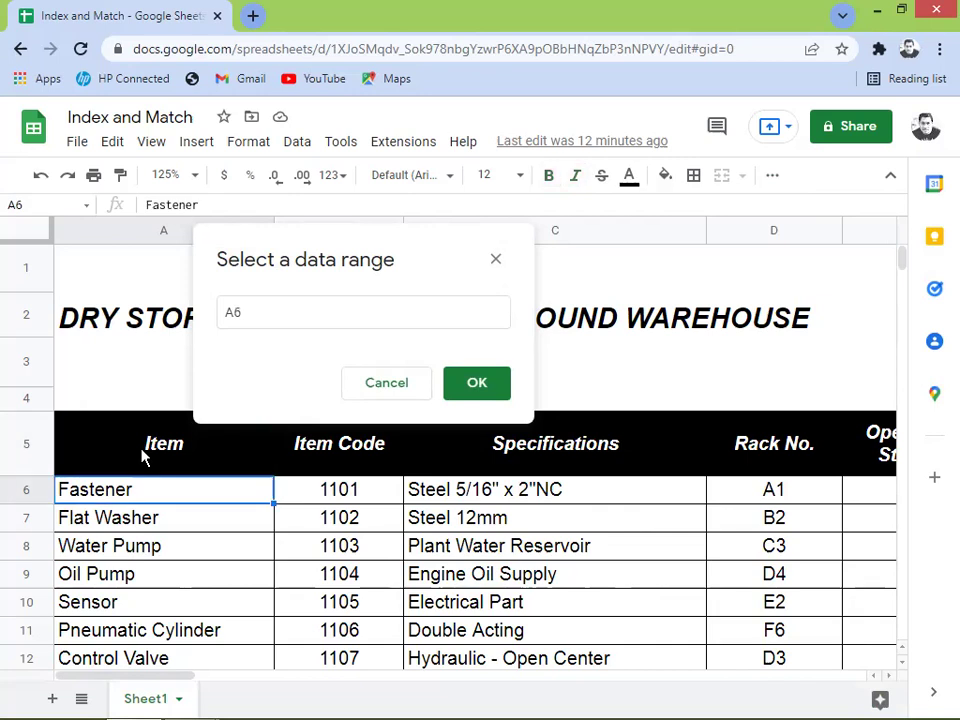
pyautogui.hotkey('shift', 'Down')
pyautogui.hotkey('shift', 'Down')
pyautogui.hotkey('shift', 'Down')
pyautogui.hotkey('shift', 'Down')
pyautogui.hotkey('shift', 'Down')
pyautogui.hotkey('shift', 'Down')
pyautogui.hotkey('shift', 'Down')
pyautogui.hotkey('shift', 'Down')
pyautogui.hotkey('shift', 'Down')
pyautogui.hotkey('shift', 'Down')
pyautogui.hotkey('shift', 'Down')
pyautogui.hotkey('shift', 'Down')
pyautogui.hotkey('shift', 'Down')
pyautogui.hotkey('shift', 'Down')
pyautogui.hotkey('shift', 'Down')
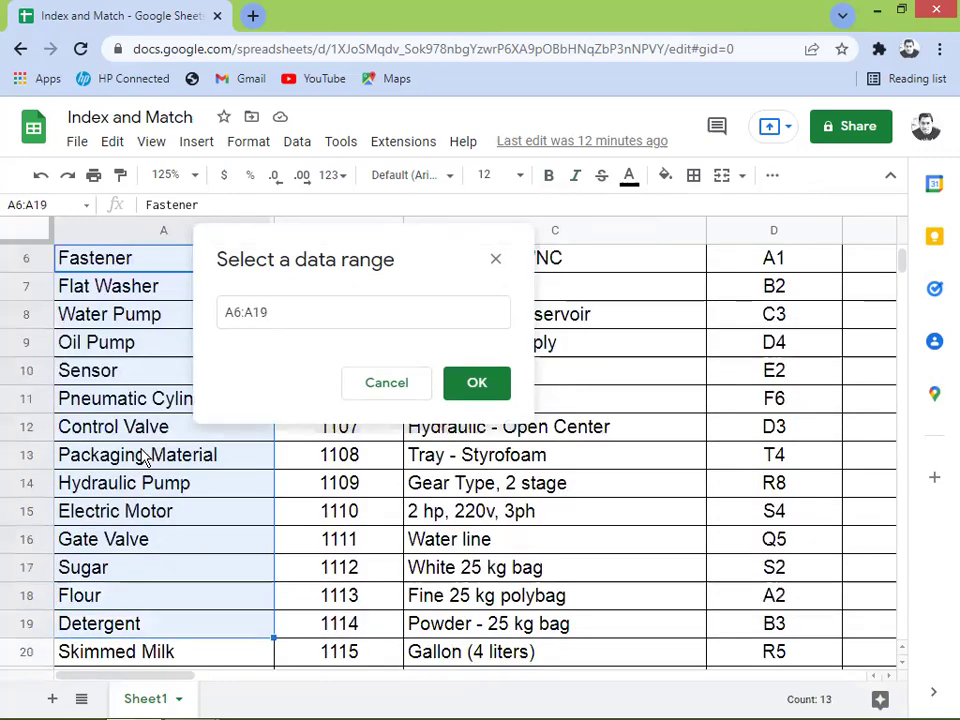
pyautogui.hotkey('shift', 'Down')
pyautogui.hotkey('shift', 'Down')
pyautogui.hotkey('shift', 'Down')
pyautogui.hotkey('shift', 'Down')
pyautogui.hotkey('shift', 'Down')
pyautogui.hotkey('shift', 'Down')
pyautogui.hotkey('shift', 'Down')
pyautogui.hotkey('shift', 'Down')
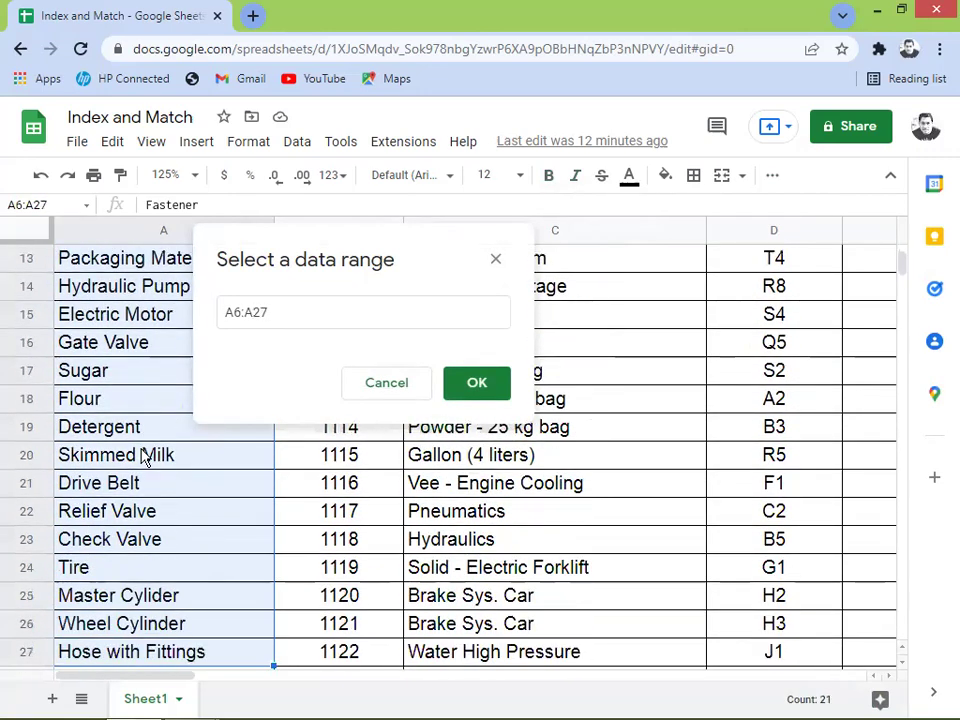
pyautogui.hotkey('shift', 'Down')
pyautogui.hotkey('shift', 'Down')
pyautogui.hotkey('shift', 'Down')
pyautogui.hotkey('shift', 'Down')
pyautogui.hotkey('shift', 'Down')
pyautogui.hotkey('shift', 'Down')
pyautogui.hotkey('shift', 'Down')
pyautogui.hotkey('shift', 'Down')
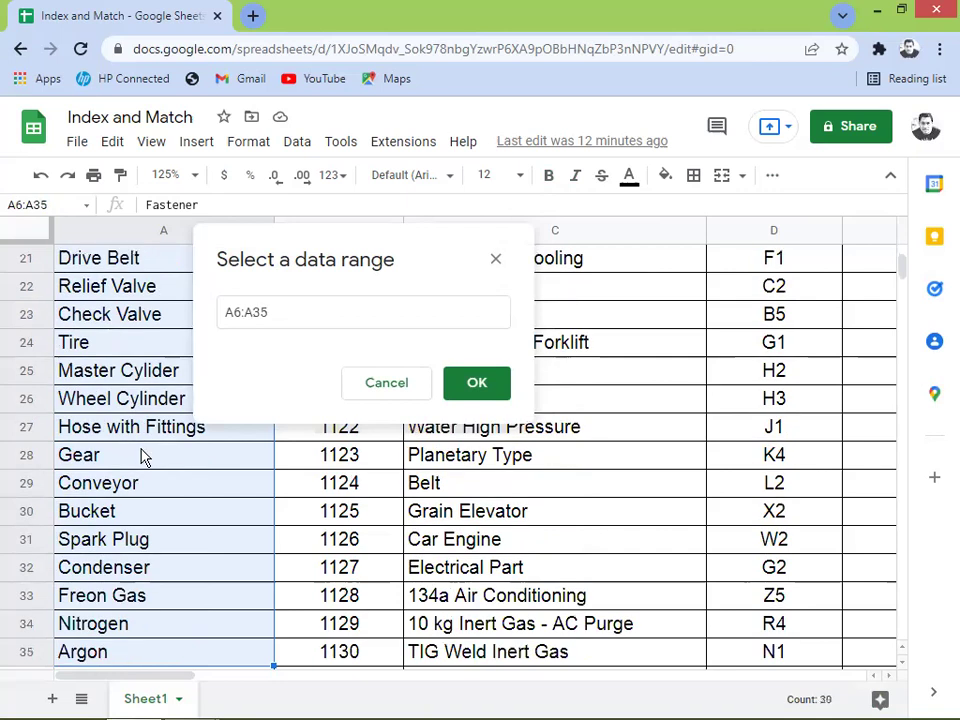
pyautogui.hotkey('shift', 'Down')
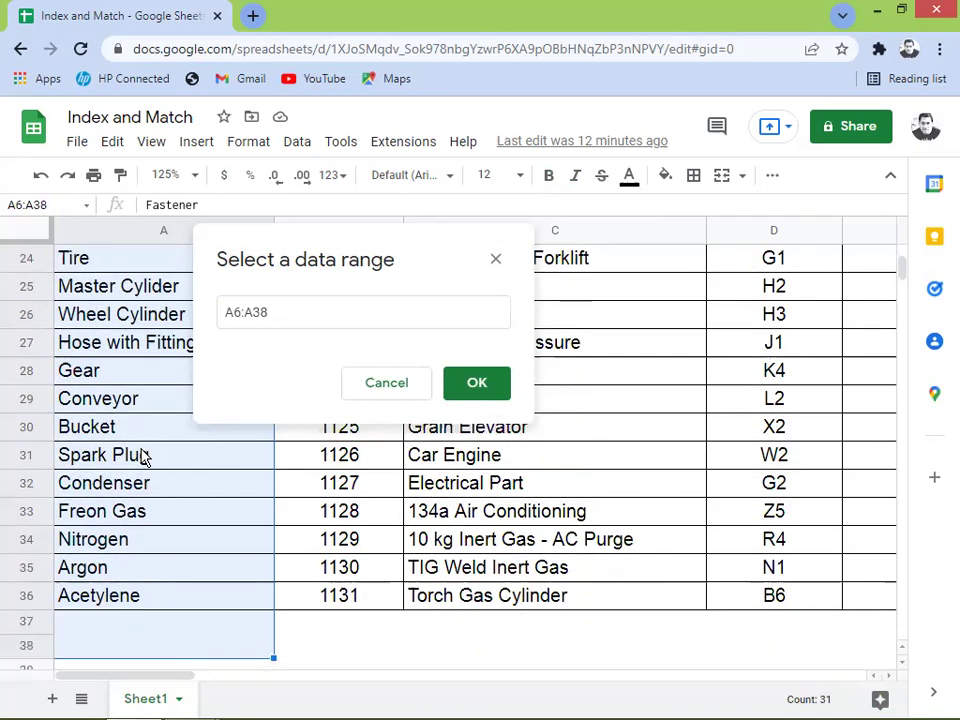
pyautogui.hotkey('shift', 'Up')
pyautogui.hotkey('shift', 'Up')
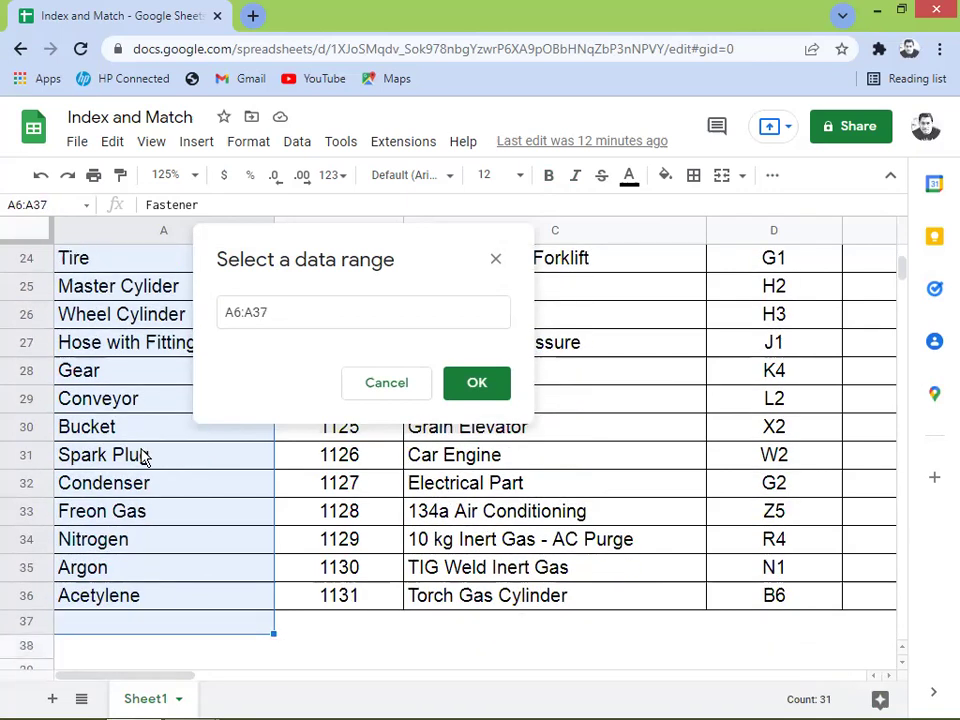
pyautogui.click(478, 383)
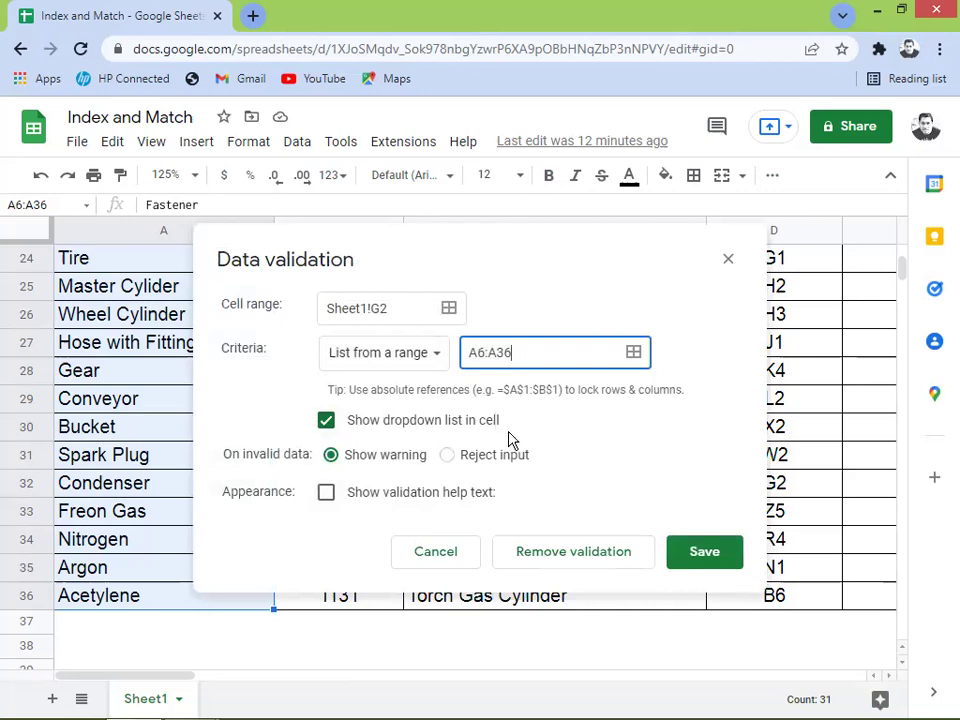
pyautogui.click(703, 558)
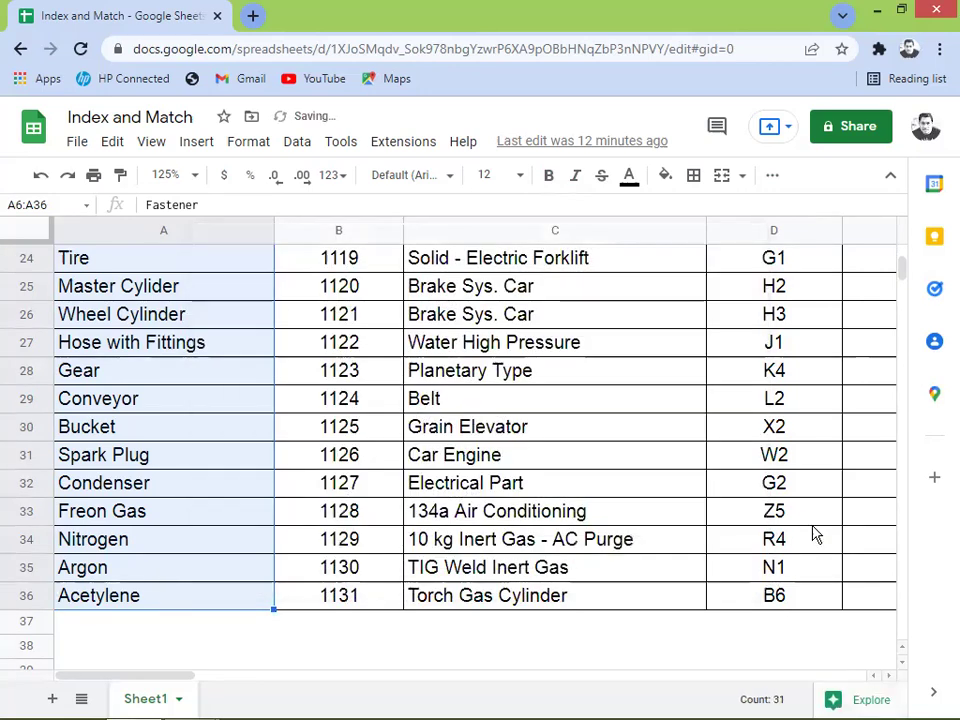
# Return to the Inventory lookup block and choose Fastener from the ITEM dropdown in G2
pyautogui.click(627, 464)
pyautogui.press('Up')
pyautogui.press('Up')
pyautogui.press('Up')
pyautogui.press('Up')
pyautogui.press('Up')
pyautogui.press('Up')
pyautogui.press('Up')
pyautogui.press('Up')
pyautogui.press('Up')
pyautogui.press('Up')
pyautogui.press('Up')
pyautogui.press('Up')
pyautogui.press('Up')
pyautogui.press('Up')
pyautogui.press('Up')
pyautogui.press('Up')
pyautogui.press('Up')
pyautogui.press('Up')
pyautogui.press('Up')
pyautogui.press('Up')
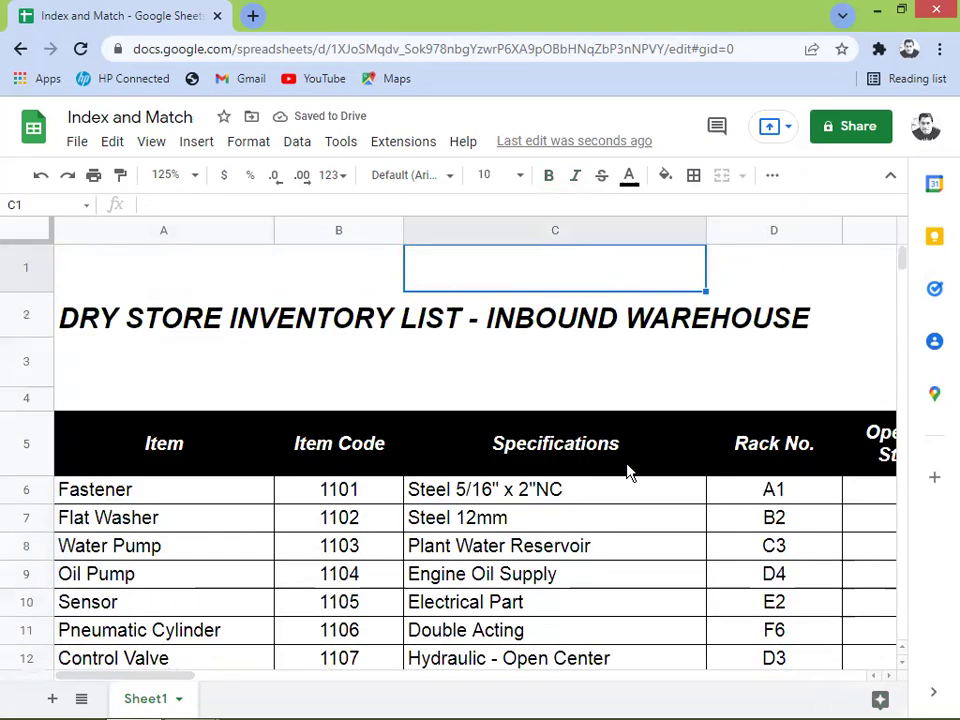
pyautogui.press('Right')
pyautogui.press('Right')
pyautogui.press('Right')
pyautogui.press('Right')
pyautogui.press('Right')
pyautogui.press('Right')
pyautogui.press('Left')
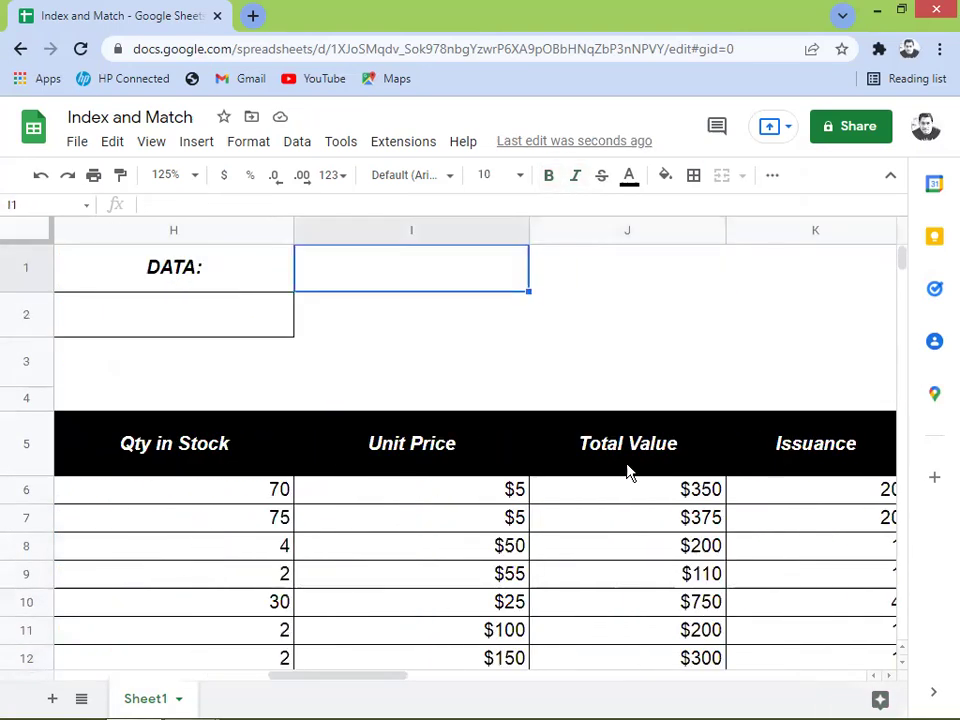
pyautogui.press('Left')
pyautogui.press('Left')
pyautogui.press('Left')
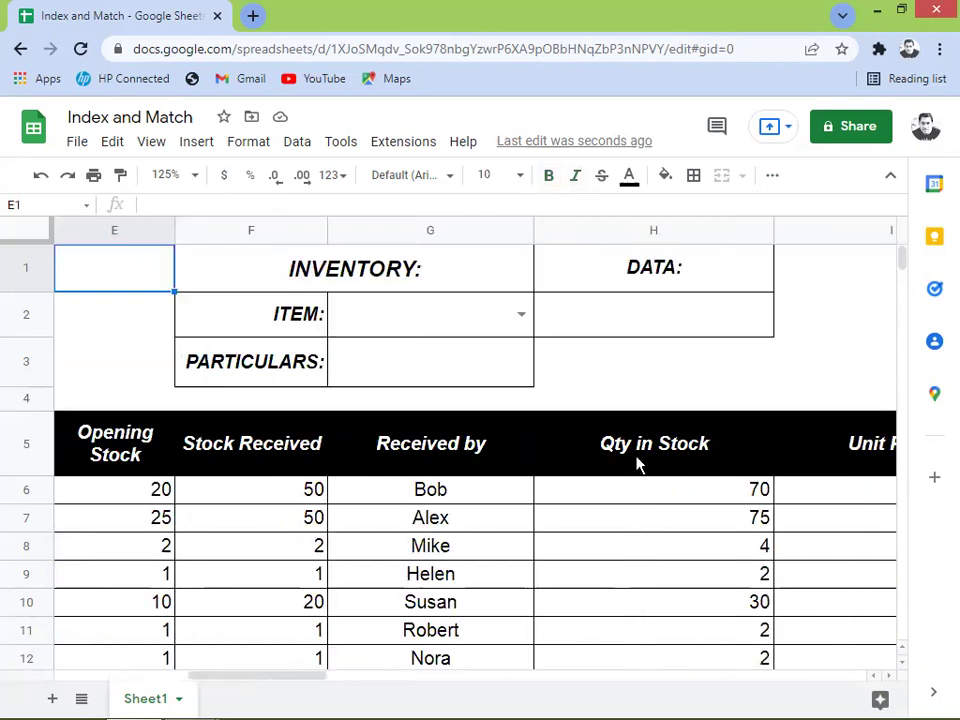
pyautogui.click(521, 315)
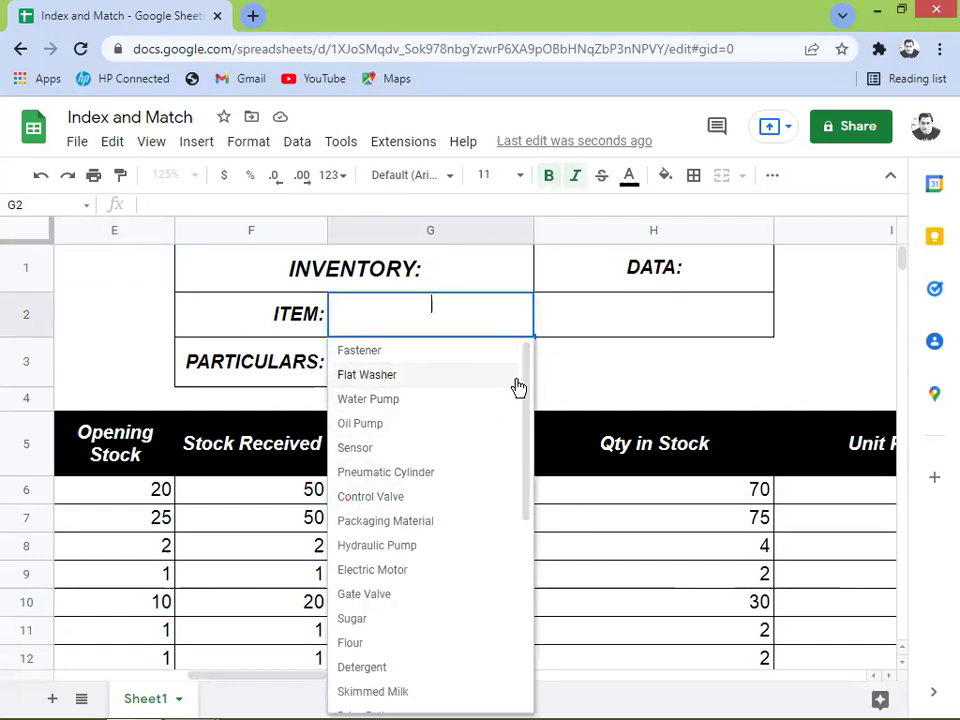
pyautogui.moveTo(527, 388); pyautogui.dragTo(516, 358)
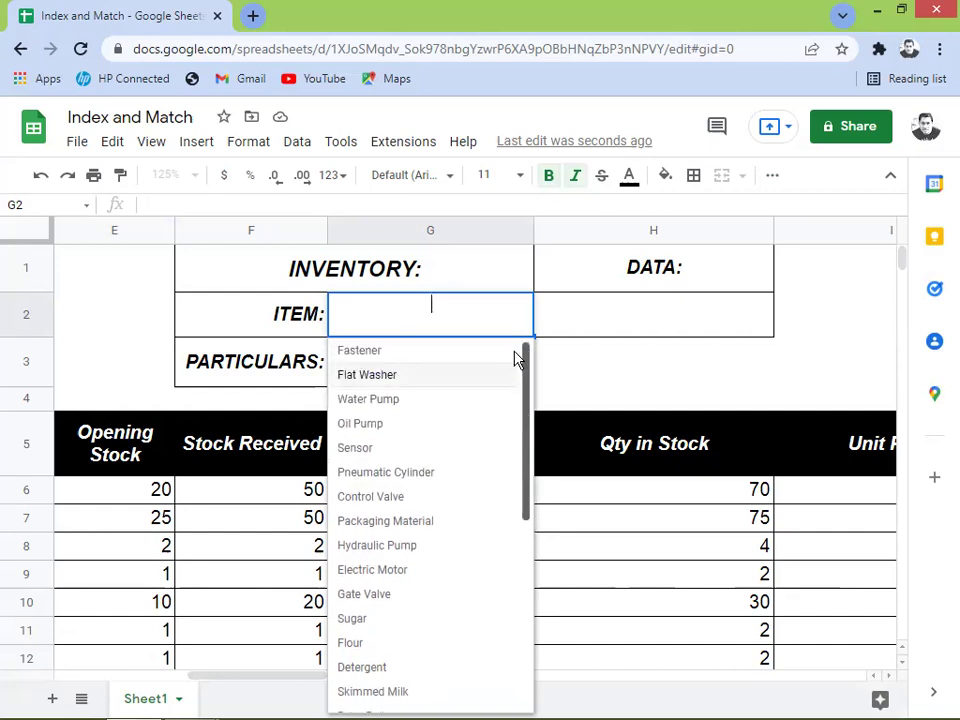
pyautogui.moveTo(522, 385)
pyautogui.mouseDown()
pyautogui.moveTo(531, 428)
pyautogui.moveTo(520, 383)
pyautogui.mouseUp()
pyautogui.click(379, 351)
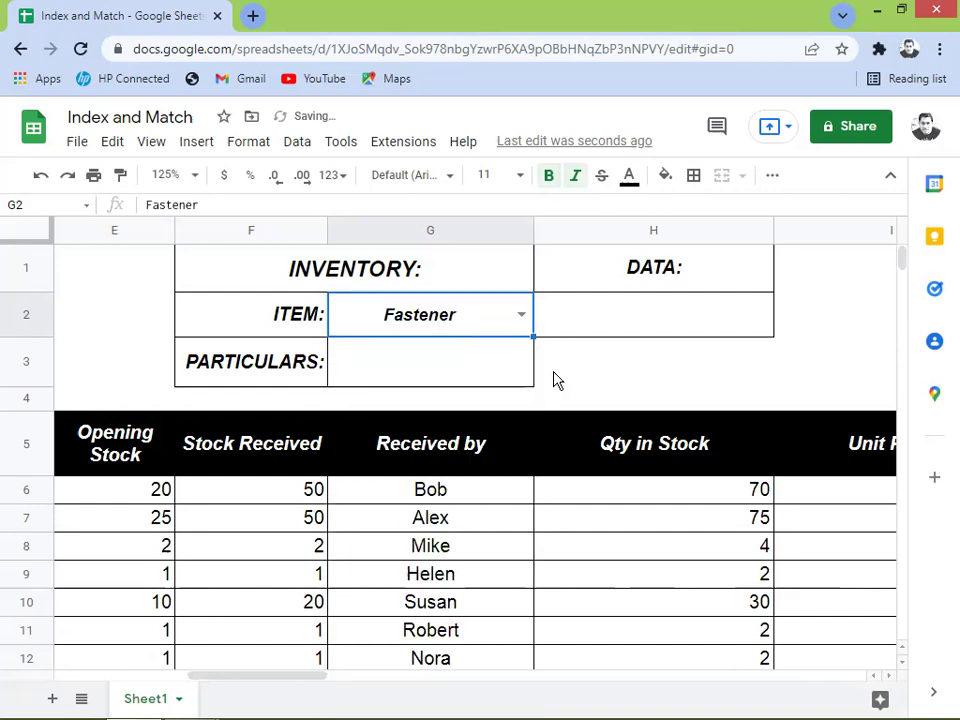
# Start a data validation rule for cell G3 beside PARTICULARS, keeping the List from a range criterion
pyautogui.click(448, 381)
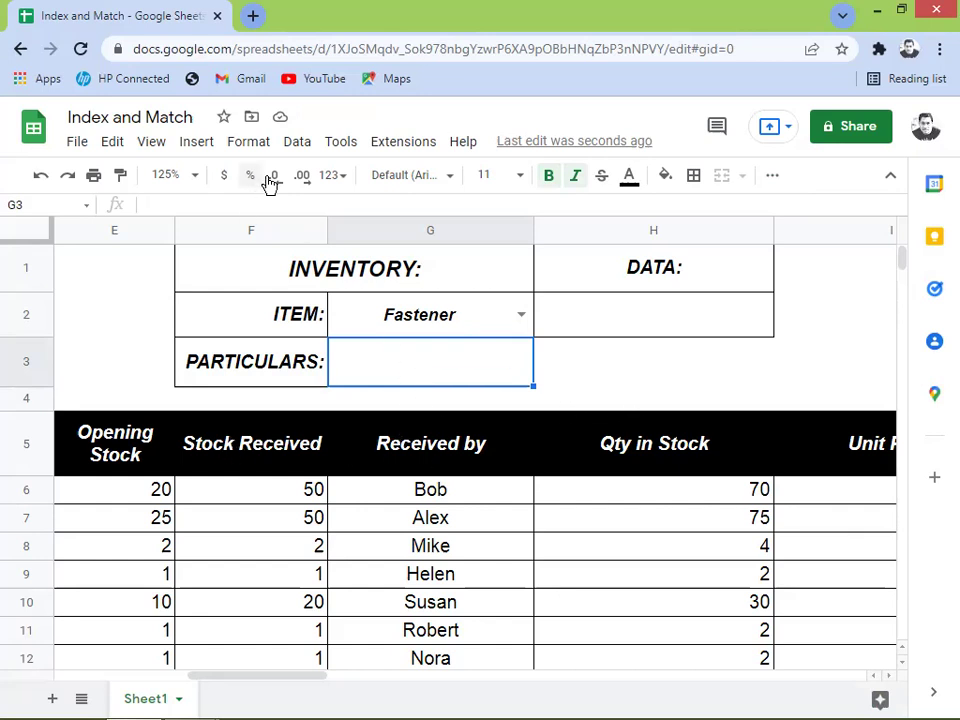
pyautogui.click(296, 146)
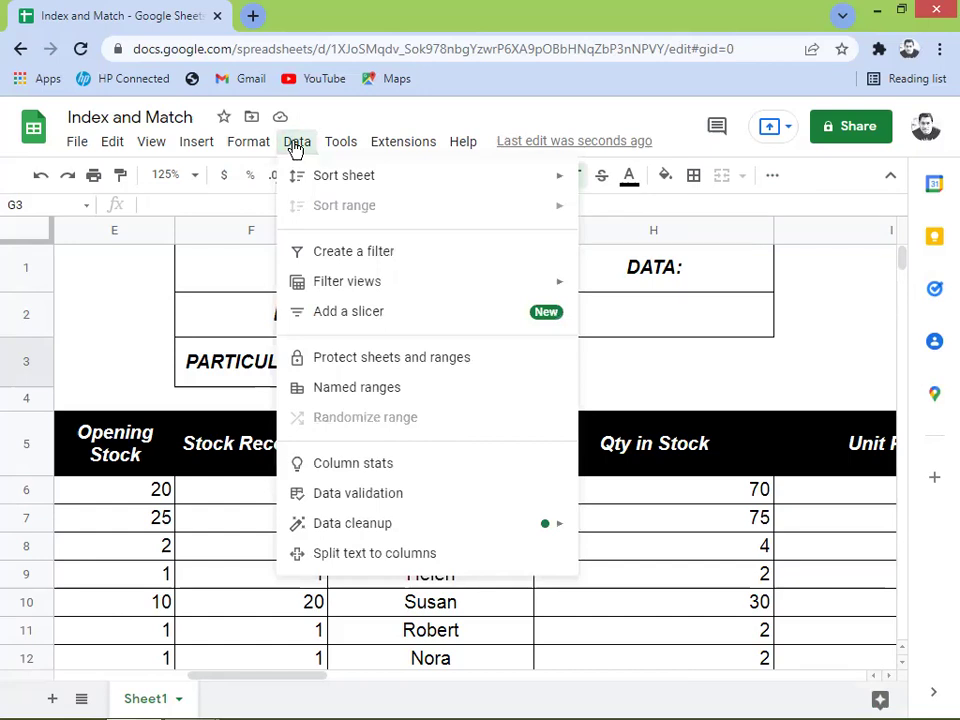
pyautogui.click(350, 494)
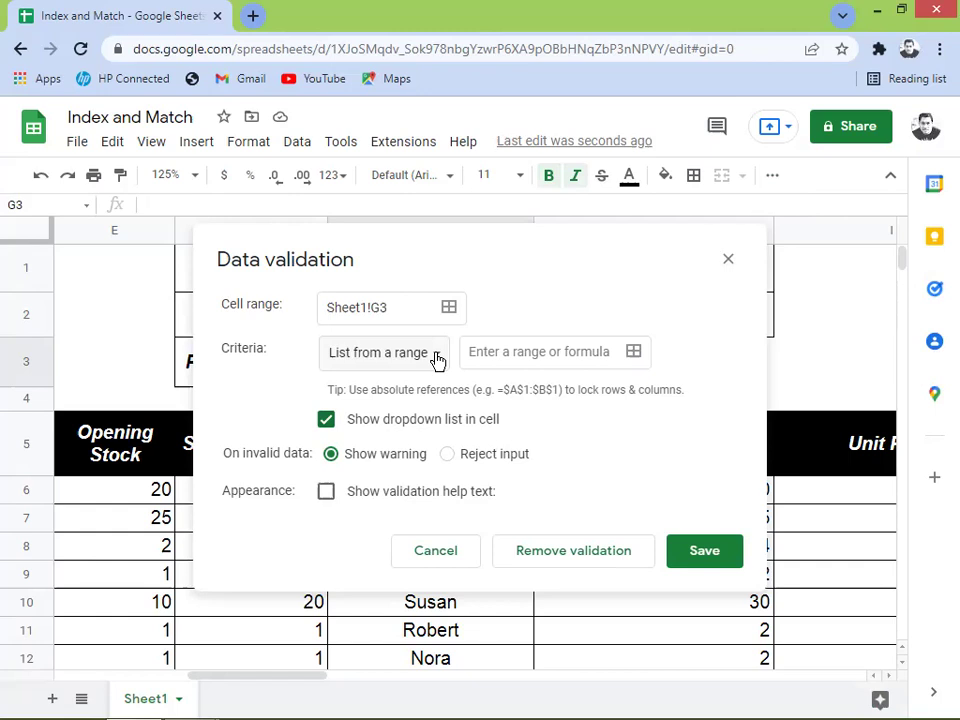
# Set the column headers from Item Code to Location, B5:N5, as G3's dropdown source range and save the validation rule
pyautogui.click(633, 354)
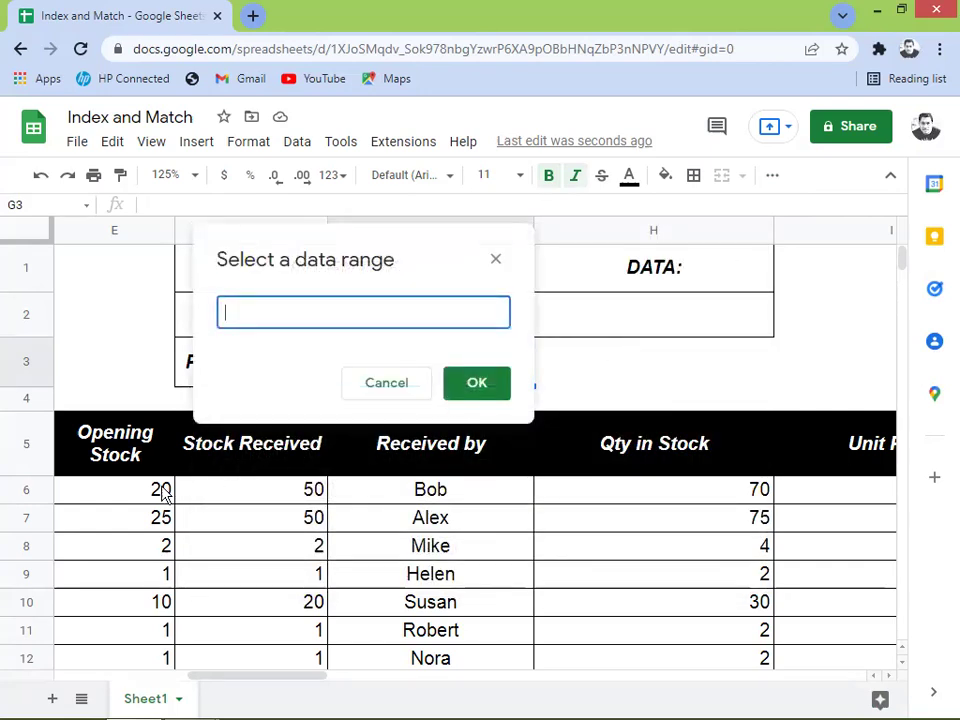
pyautogui.click(108, 460)
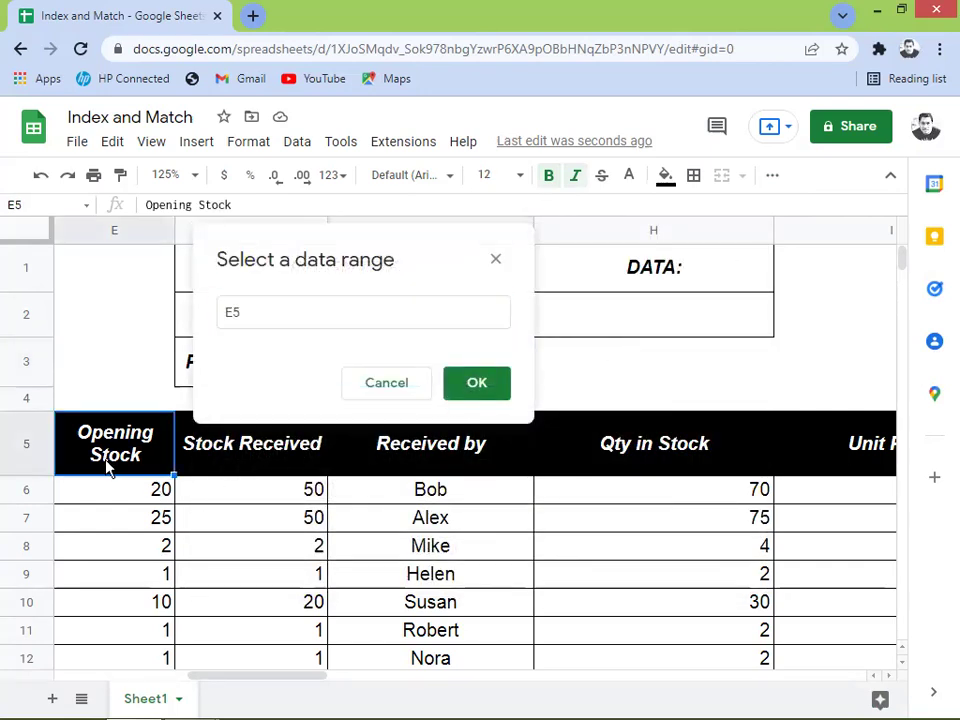
pyautogui.press('Left')
pyautogui.press('Left')
pyautogui.press('Left')
pyautogui.press('Left')
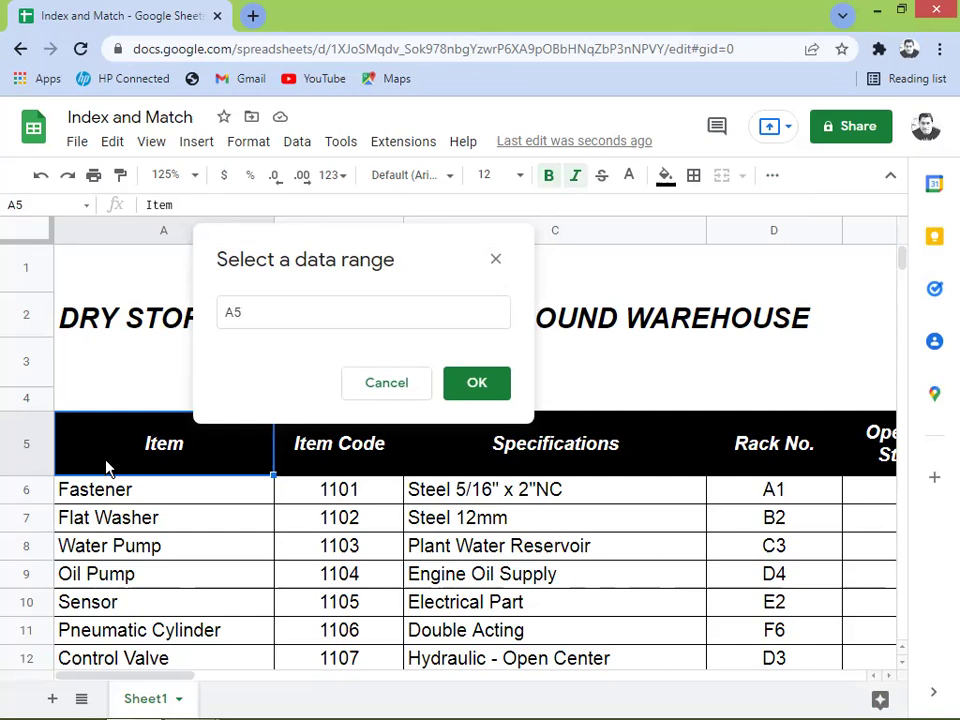
pyautogui.press('Right')
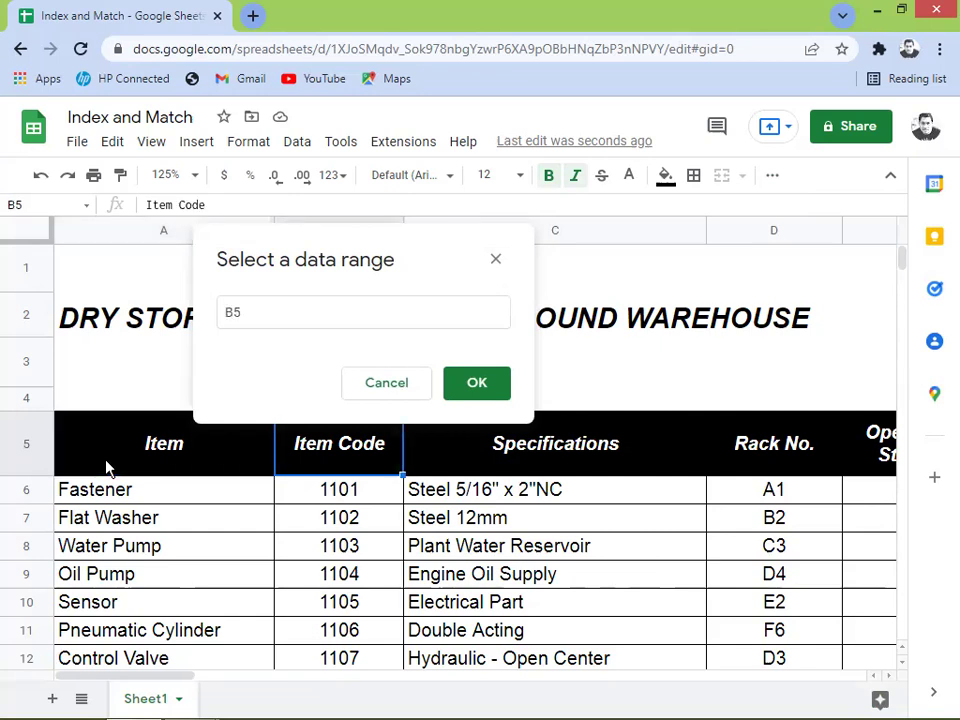
pyautogui.moveTo(403, 270); pyautogui.dragTo(576, 574)
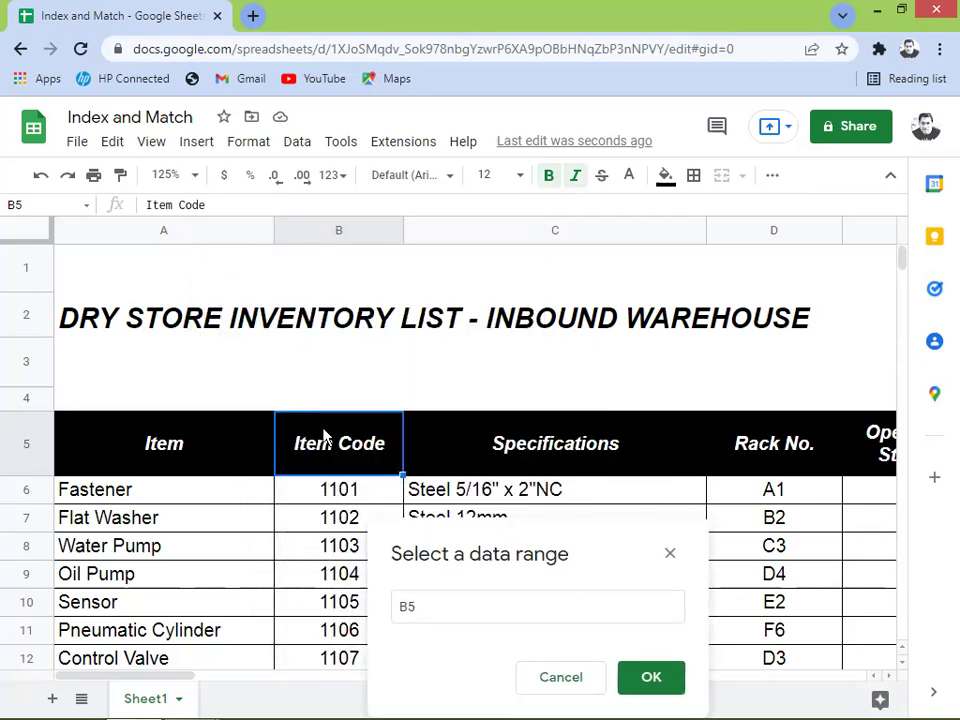
pyautogui.hotkey('shift', 'Right')
pyautogui.hotkey('shift', 'Right')
pyautogui.hotkey('shift', 'Right')
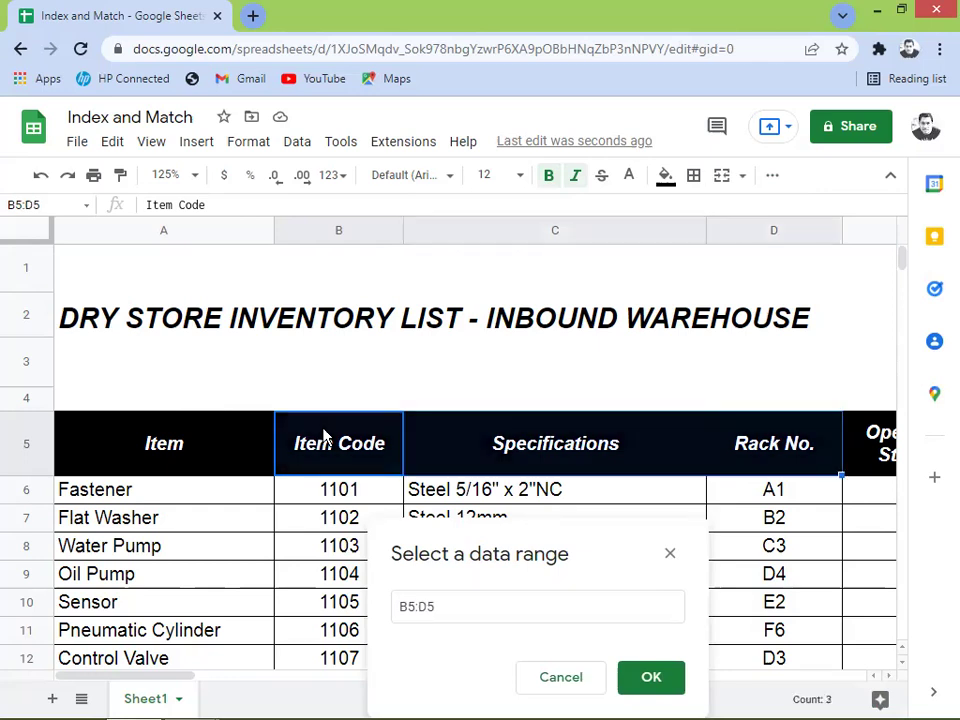
pyautogui.hotkey('shift', 'Right')
pyautogui.hotkey('shift', 'Right')
pyautogui.hotkey('shift', 'Right')
pyautogui.hotkey('shift', 'Right')
pyautogui.hotkey('shift', 'Right')
pyautogui.hotkey('shift', 'Right')
pyautogui.hotkey('shift', 'Right')
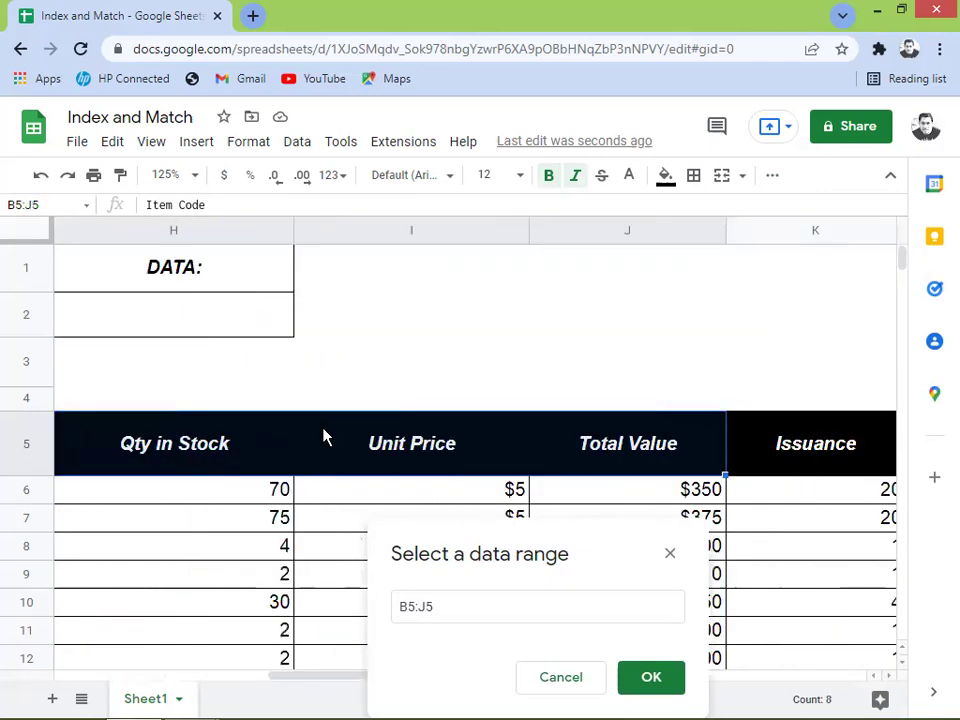
pyautogui.hotkey('shift', 'Right')
pyautogui.hotkey('shift', 'Right')
pyautogui.hotkey('shift', 'Right')
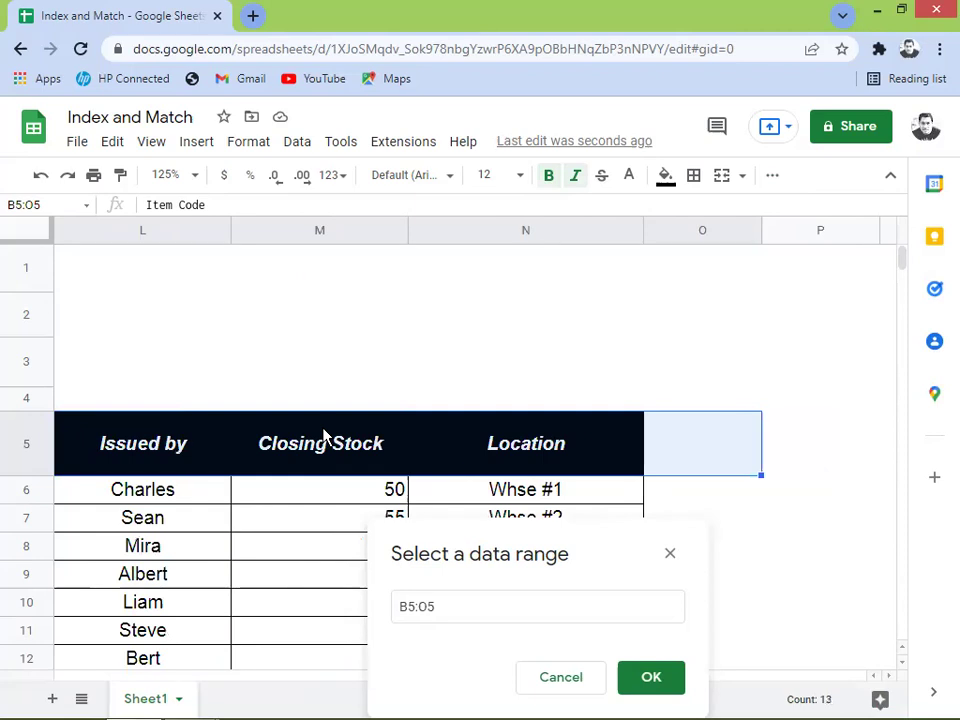
pyautogui.hotkey('shift', 'Left')
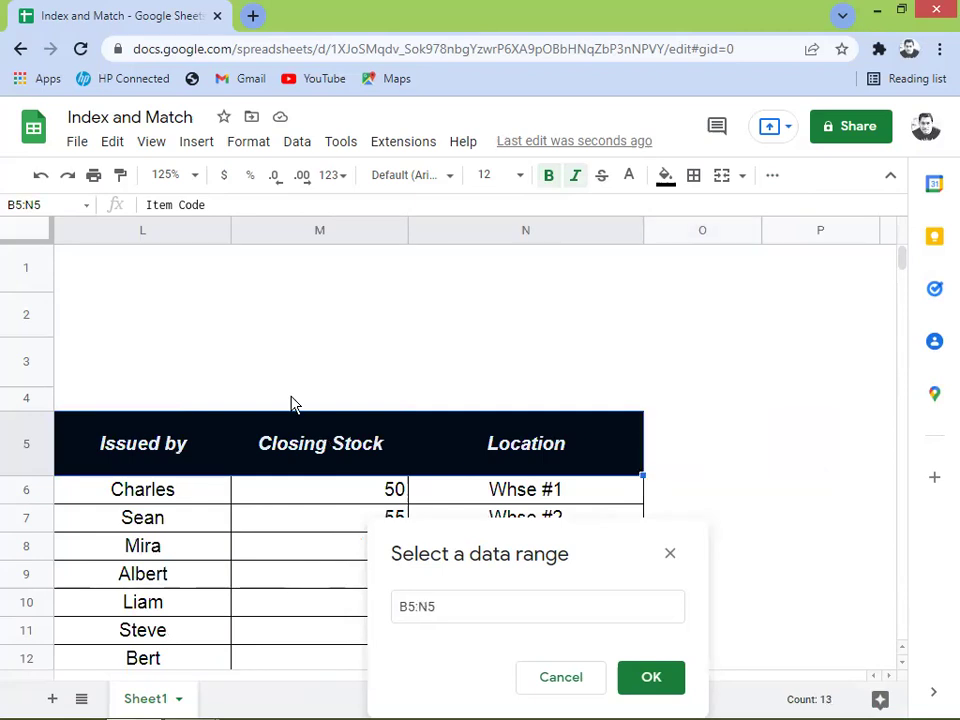
pyautogui.click(644, 686)
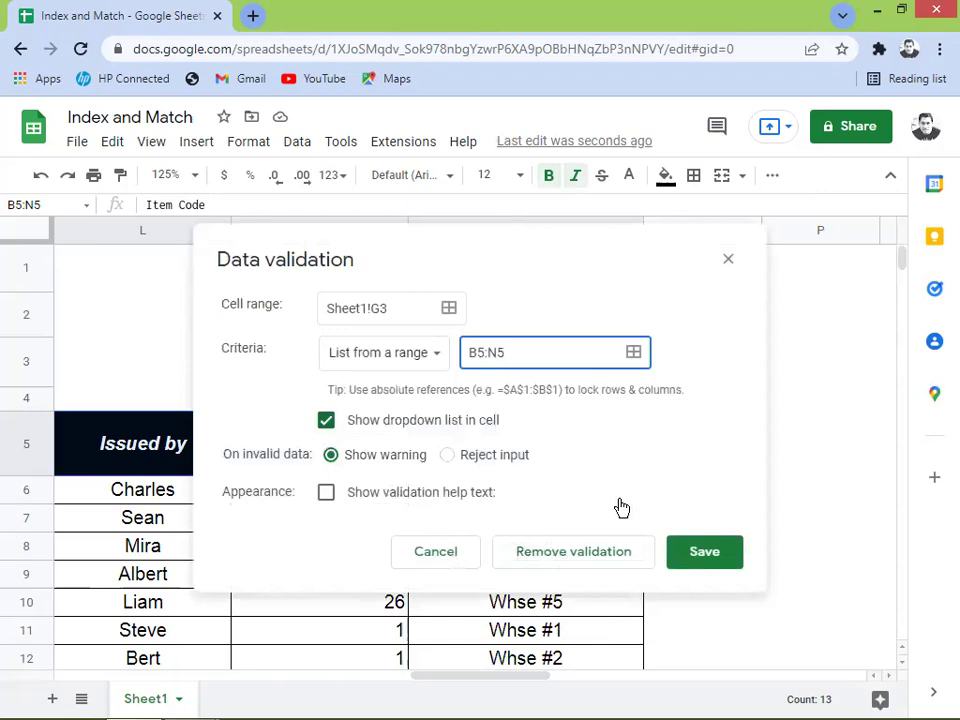
pyautogui.click(700, 556)
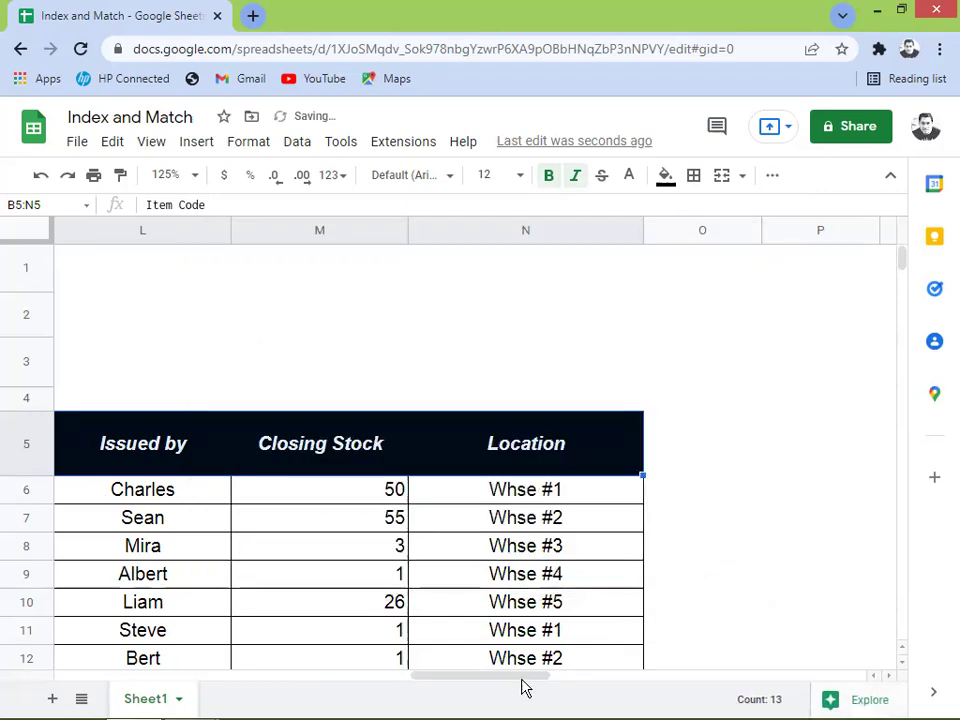
# Return to the Inventory lookup block and choose Item Code from the PARTICULARS dropdown in G3
pyautogui.hscroll(-5, 522, 686)
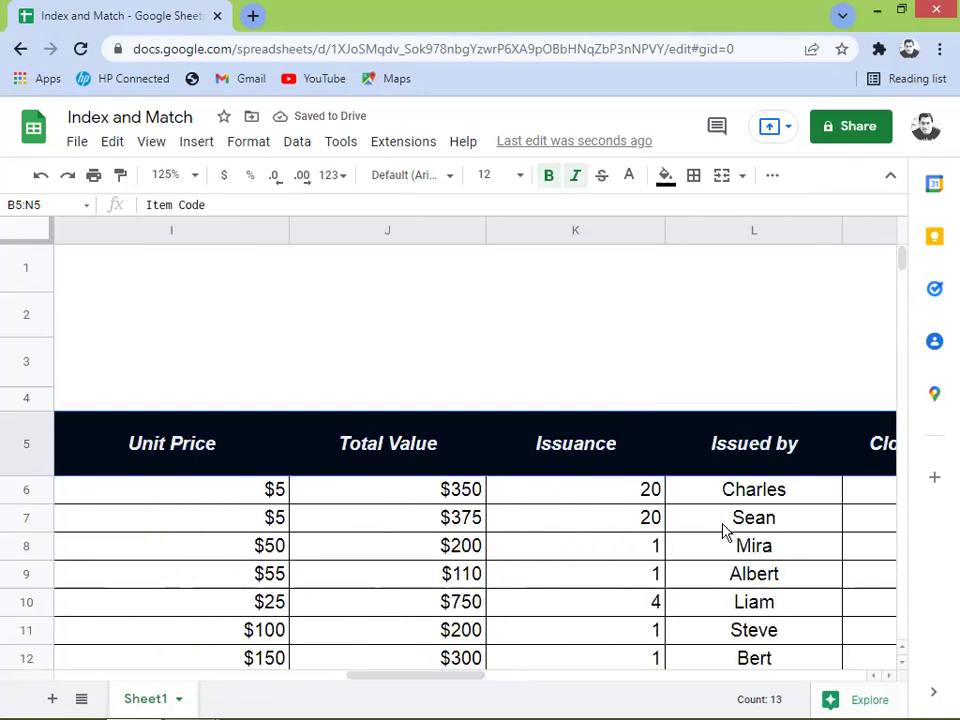
pyautogui.moveTo(385, 685); pyautogui.dragTo(253, 677)
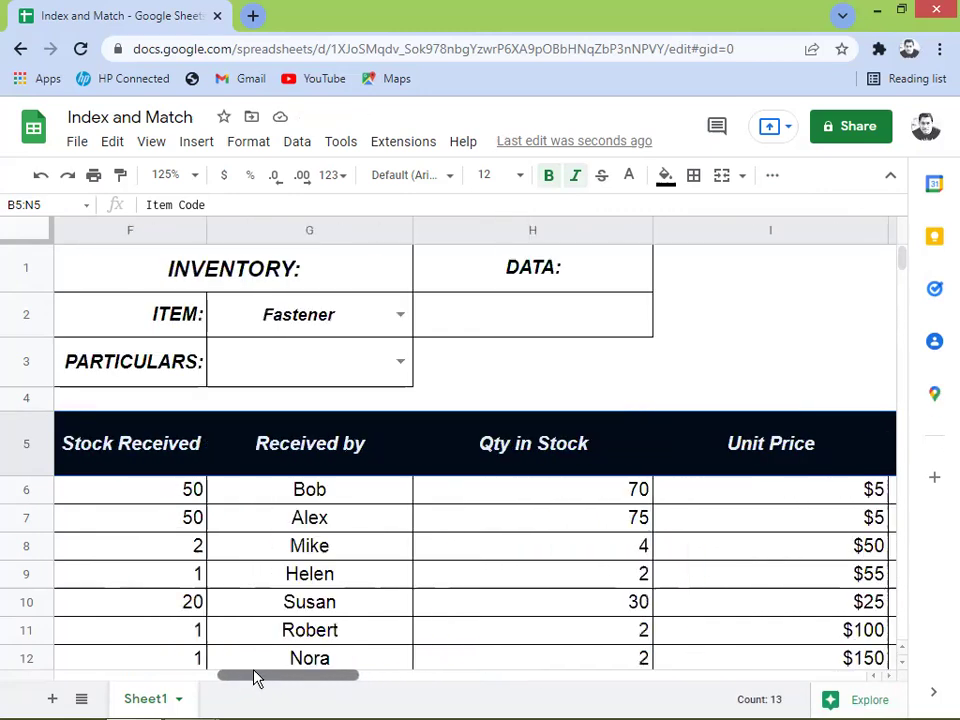
pyautogui.click(401, 364)
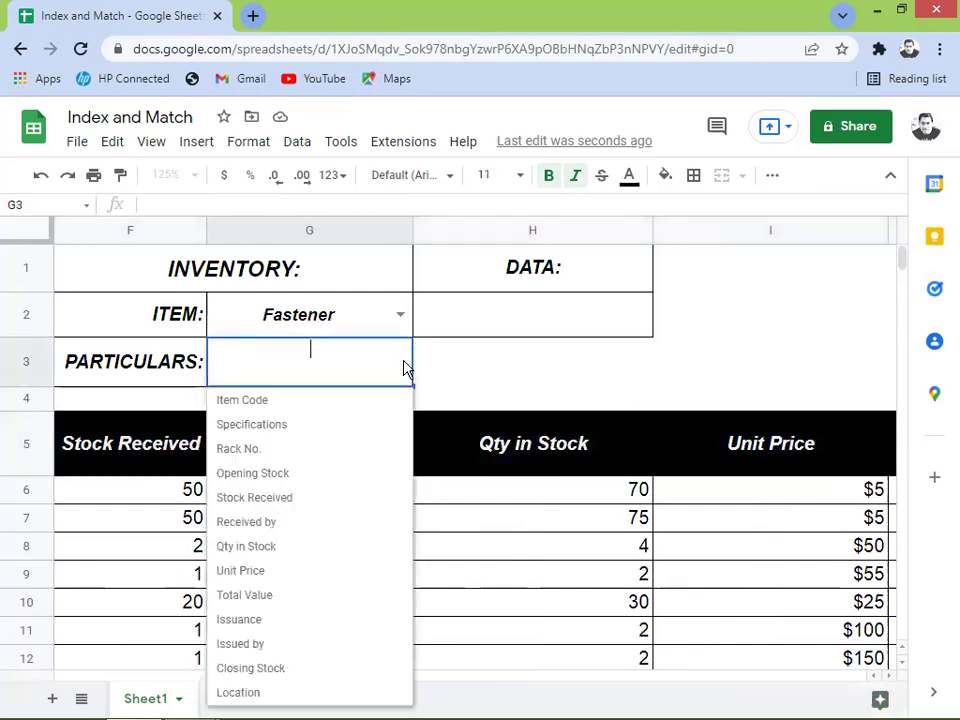
pyautogui.click(268, 408)
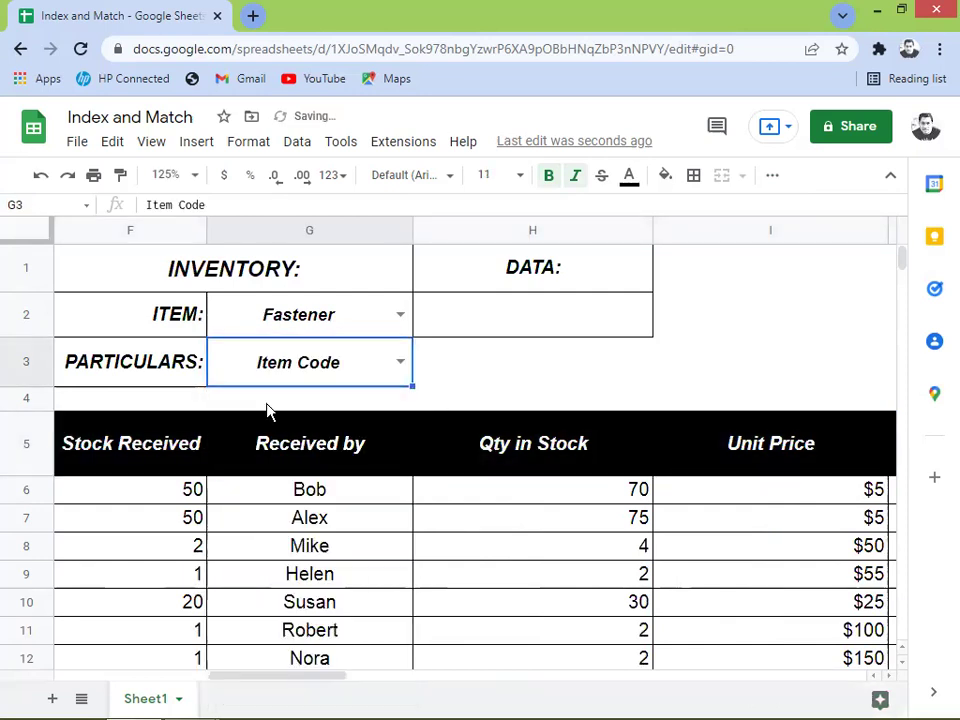
# Try Stock Received in the PARTICULARS dropdown in G3, and settle on Specifications as the selected value
pyautogui.click(400, 362)
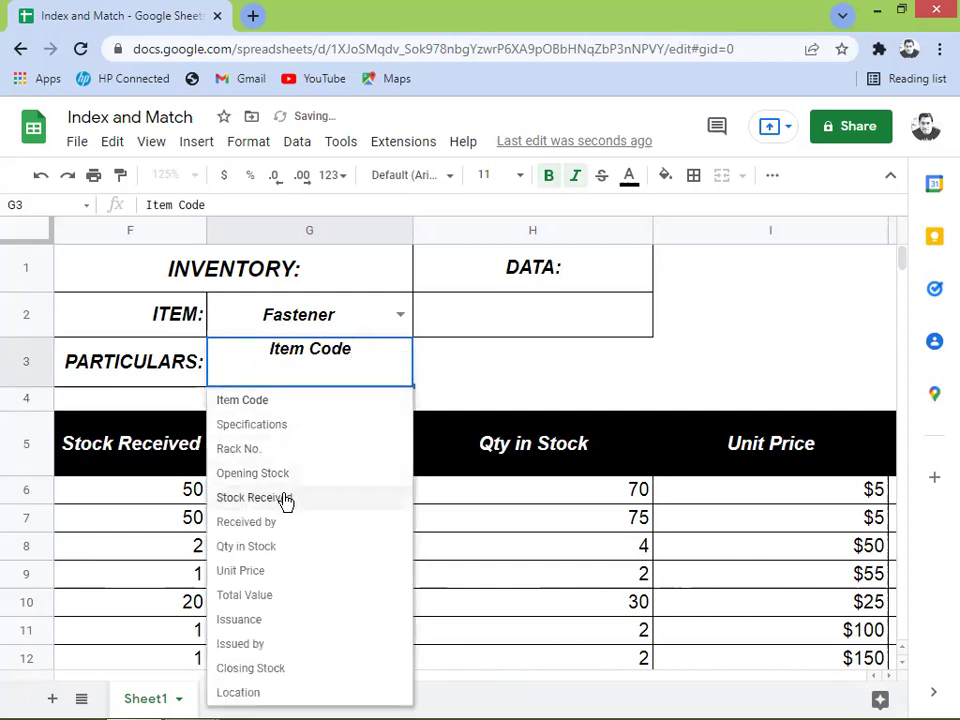
pyautogui.click(281, 498)
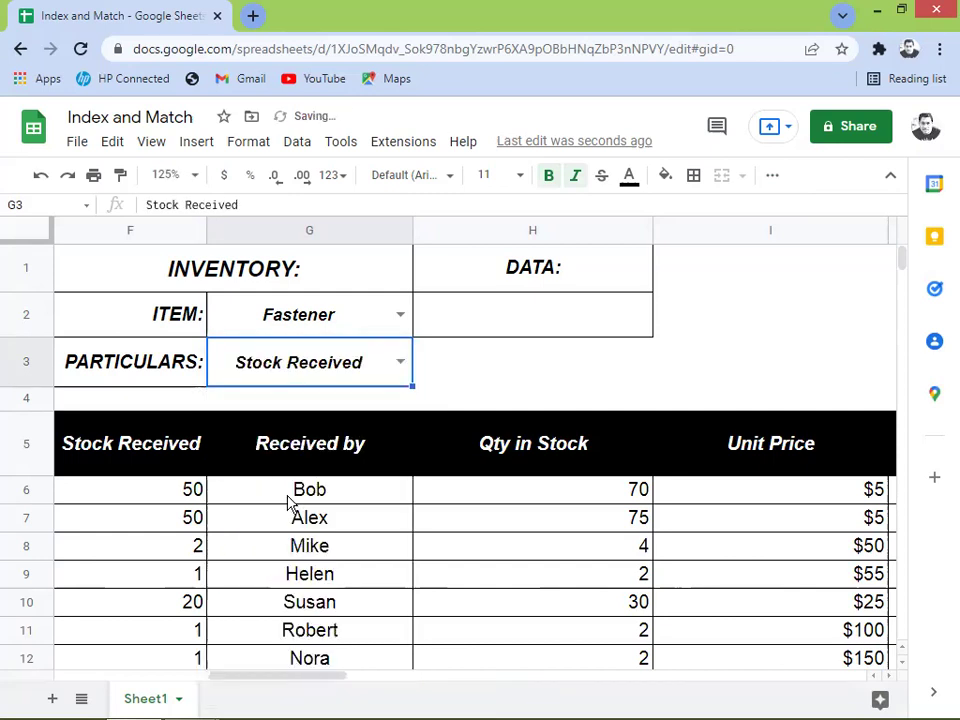
pyautogui.click(396, 362)
pyautogui.click(281, 425)
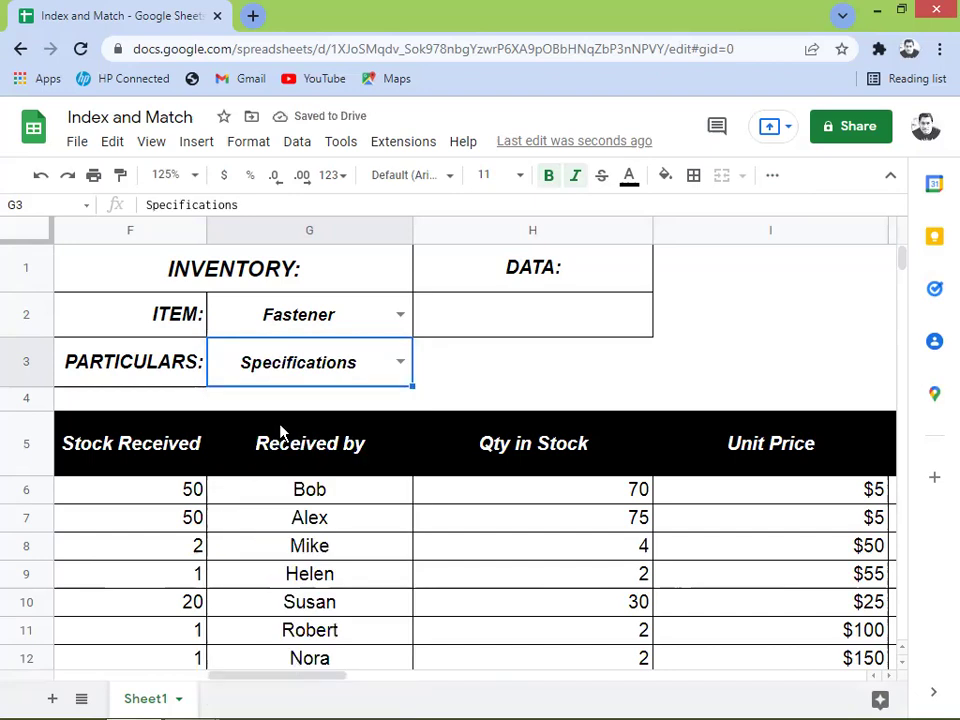
# Start an INDEX formula in cell H2 under the DATA heading
pyautogui.click(490, 323)
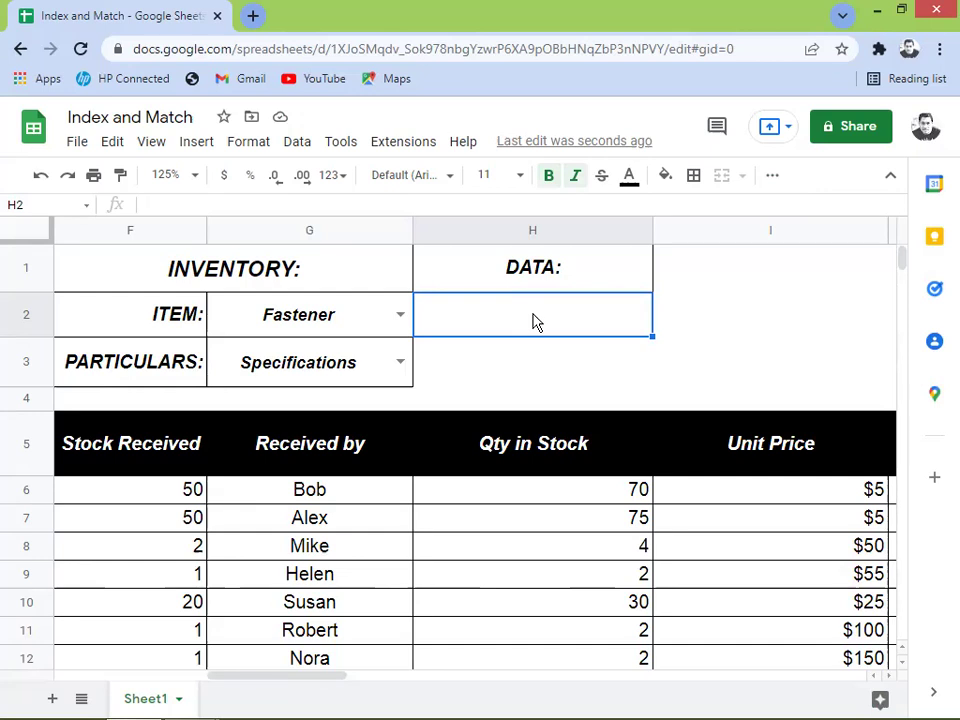
pyautogui.write('=')
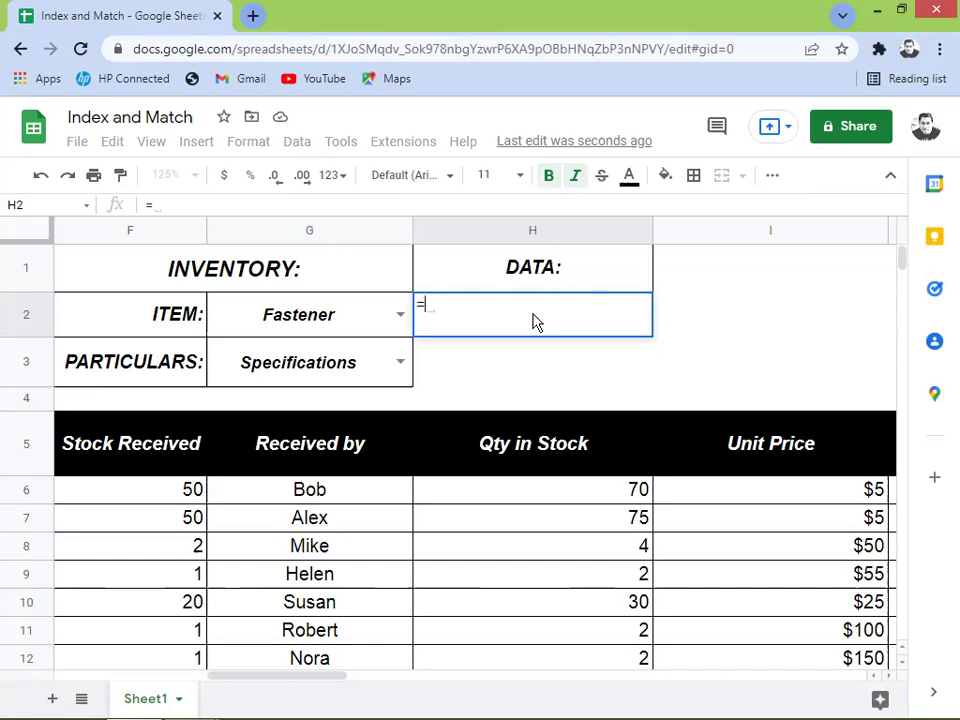
pyautogui.write('I')
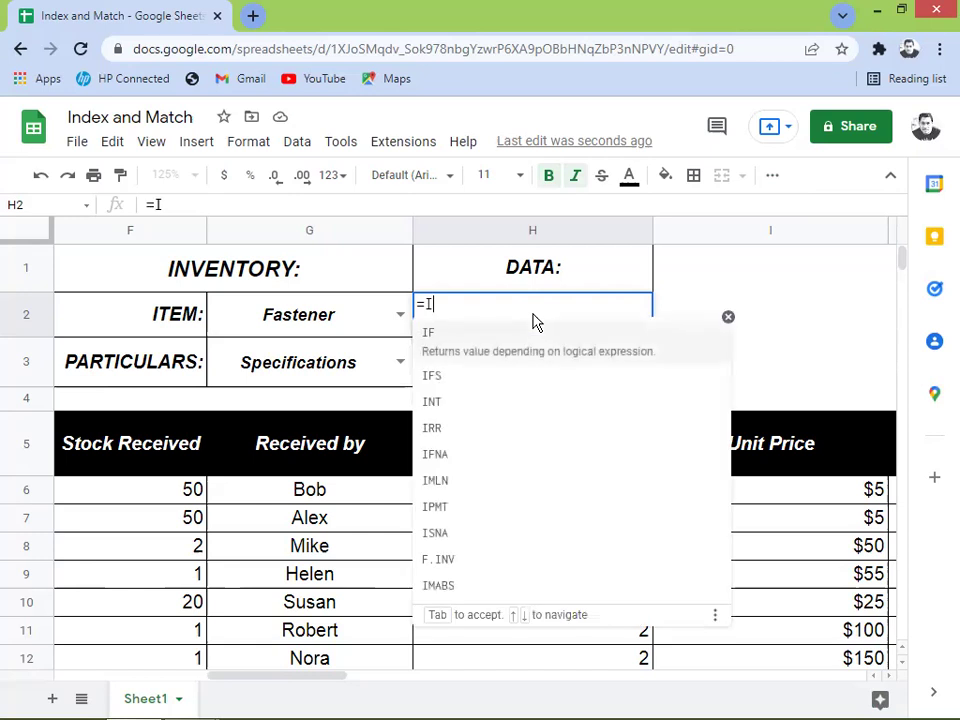
pyautogui.write('NDEX')
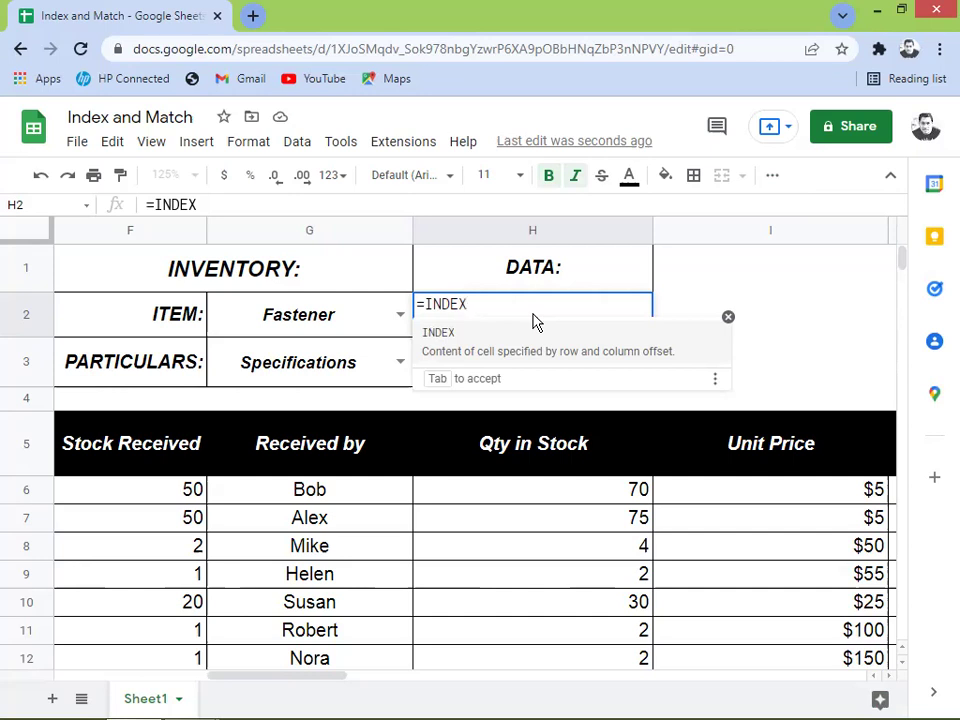
pyautogui.write('(')
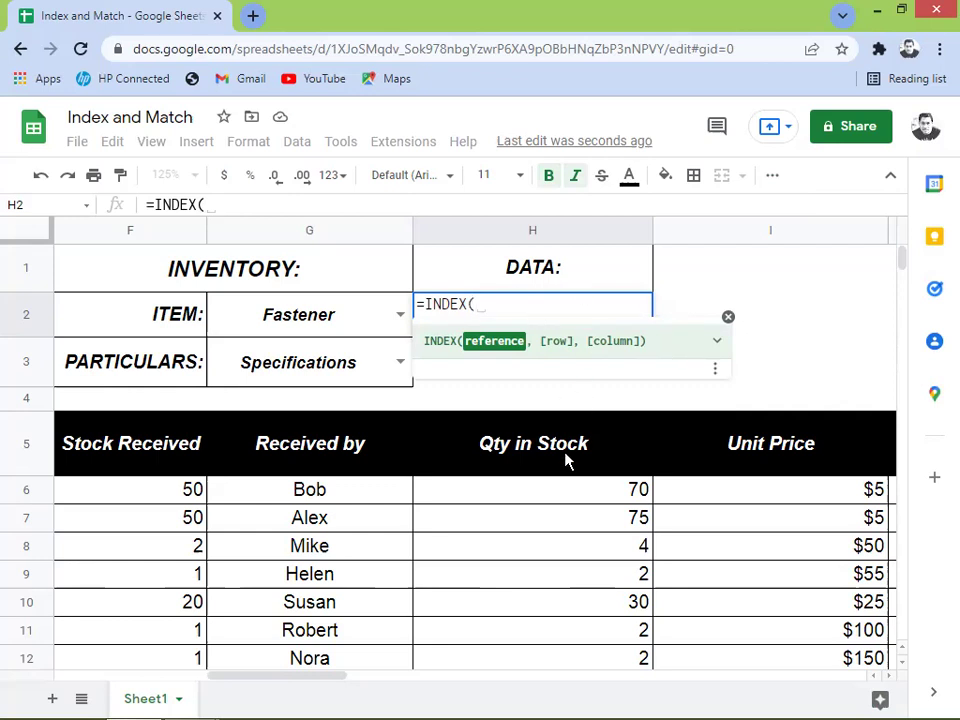
# Set the INDEX reference to the inventory data from Item Code to Location, B6:N36, locked as $B$6:$N$36
pyautogui.click(340, 500)
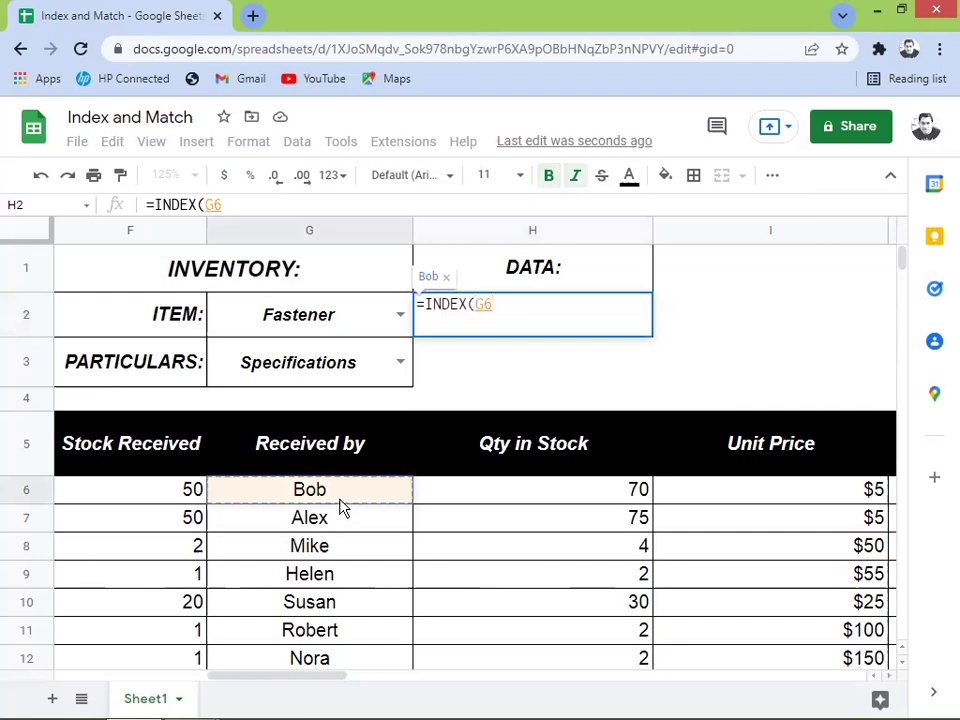
pyautogui.press('Left')
pyautogui.press('Left')
pyautogui.press('Left')
pyautogui.press('Left')
pyautogui.press('Left')
pyautogui.press('Left')
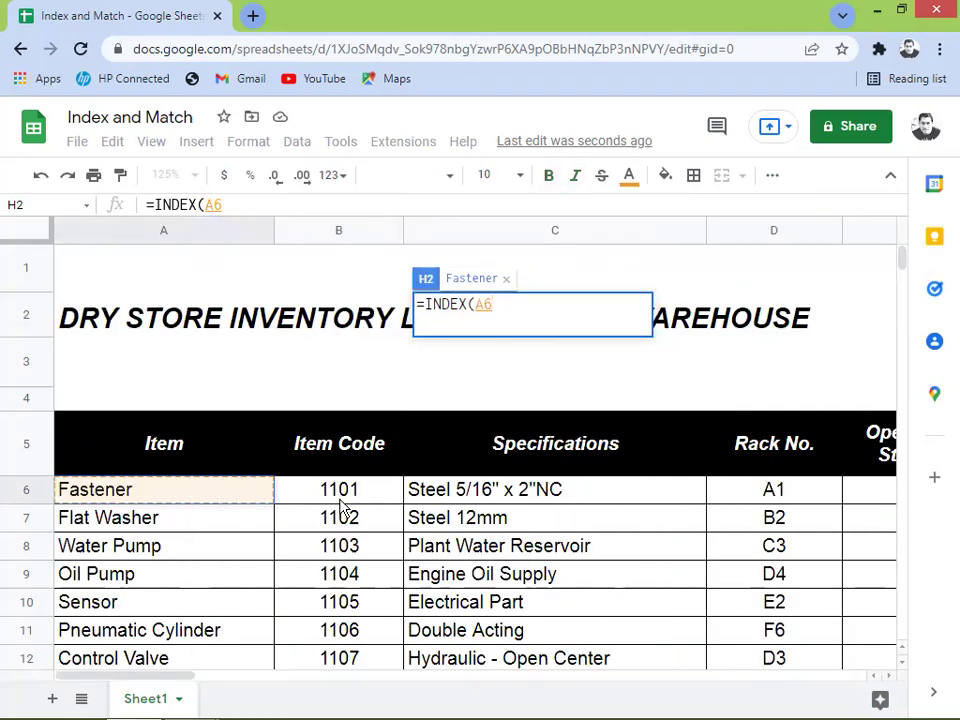
pyautogui.press('Right')
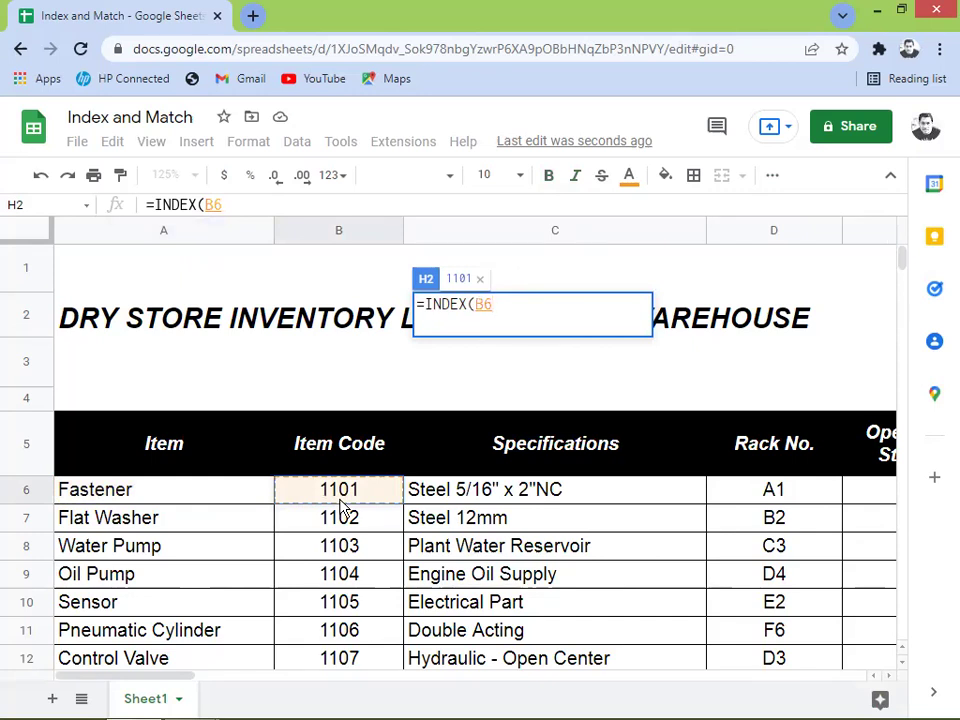
pyautogui.press('Up')
pyautogui.press('Down')
pyautogui.hotkey('shift', 'Down')
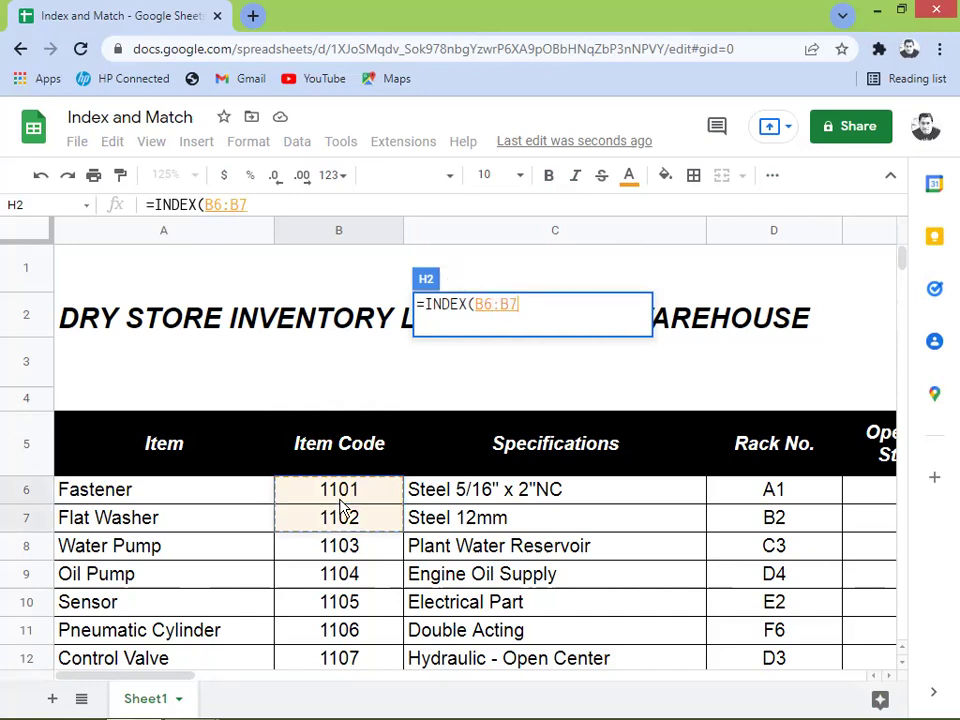
pyautogui.hotkey('shift', 'Down')
pyautogui.hotkey('shift', 'Down')
pyautogui.hotkey('shift', 'Down')
pyautogui.hotkey('shift', 'Down')
pyautogui.hotkey('shift', 'Down')
pyautogui.hotkey('shift', 'Down')
pyautogui.hotkey('shift', 'Down')
pyautogui.hotkey('shift', 'Down')
pyautogui.hotkey('shift', 'Down')
pyautogui.hotkey('shift', 'Down')
pyautogui.hotkey('shift', 'Down')
pyautogui.hotkey('shift', 'Down')
pyautogui.hotkey('shift', 'Down')
pyautogui.hotkey('shift', 'Down')
pyautogui.hotkey('shift', 'Down')
pyautogui.hotkey('shift', 'Down')
pyautogui.hotkey('shift', 'Down')
pyautogui.hotkey('shift', 'Down')
pyautogui.hotkey('shift', 'Down')
pyautogui.hotkey('shift', 'Down')
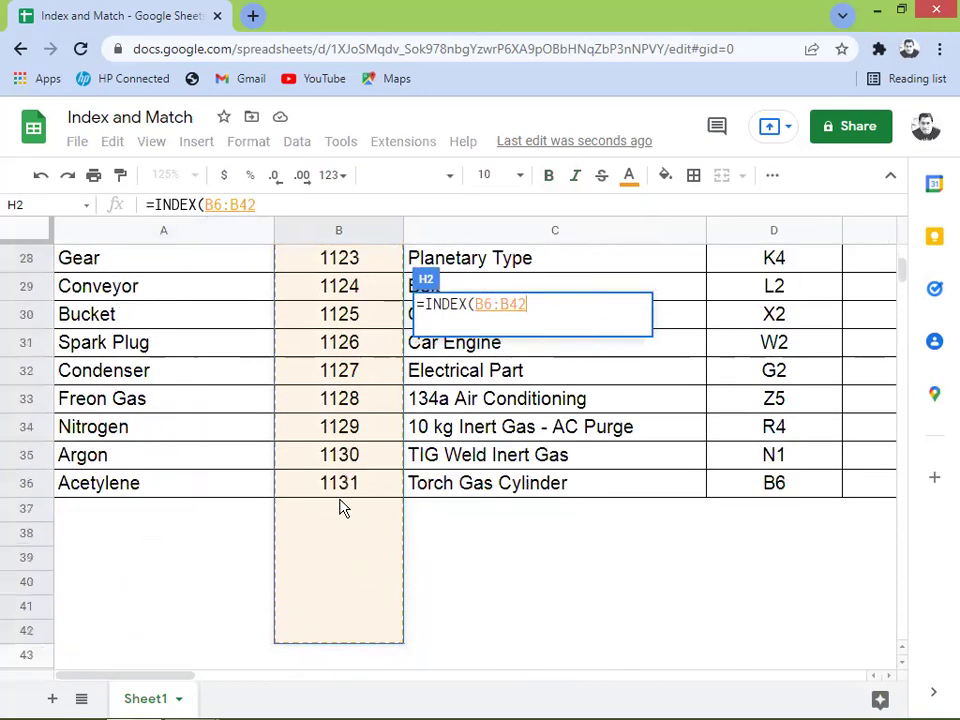
pyautogui.hotkey('shift', 'Down')
pyautogui.hotkey('shift', 'Down')
pyautogui.hotkey('shift', 'Down')
pyautogui.hotkey('shift', 'Down')
pyautogui.hotkey('shift', 'Down')
pyautogui.hotkey('shift', 'Down')
pyautogui.hotkey('shift', 'Down')
pyautogui.hotkey('shift', 'Up')
pyautogui.hotkey('shift', 'Up')
pyautogui.hotkey('shift', 'Up')
pyautogui.hotkey('shift', 'Up')
pyautogui.hotkey('shift', 'Up')
pyautogui.hotkey('shift', 'Up')
pyautogui.hotkey('shift', 'Up')
pyautogui.hotkey('shift', 'Up')
pyautogui.hotkey('shift', 'Up')
pyautogui.hotkey('shift', 'Up')
pyautogui.hotkey('shift', 'Up')
pyautogui.hotkey('shift', 'Up')
pyautogui.hotkey('shift', 'Right')
pyautogui.hotkey('shift', 'Right')
pyautogui.hotkey('shift', 'Right')
pyautogui.hotkey('shift', 'Right')
pyautogui.hotkey('shift', 'Right')
pyautogui.hotkey('shift', 'Right')
pyautogui.hotkey('shift', 'Right')
pyautogui.hotkey('shift', 'Right')
pyautogui.hotkey('shift', 'Right')
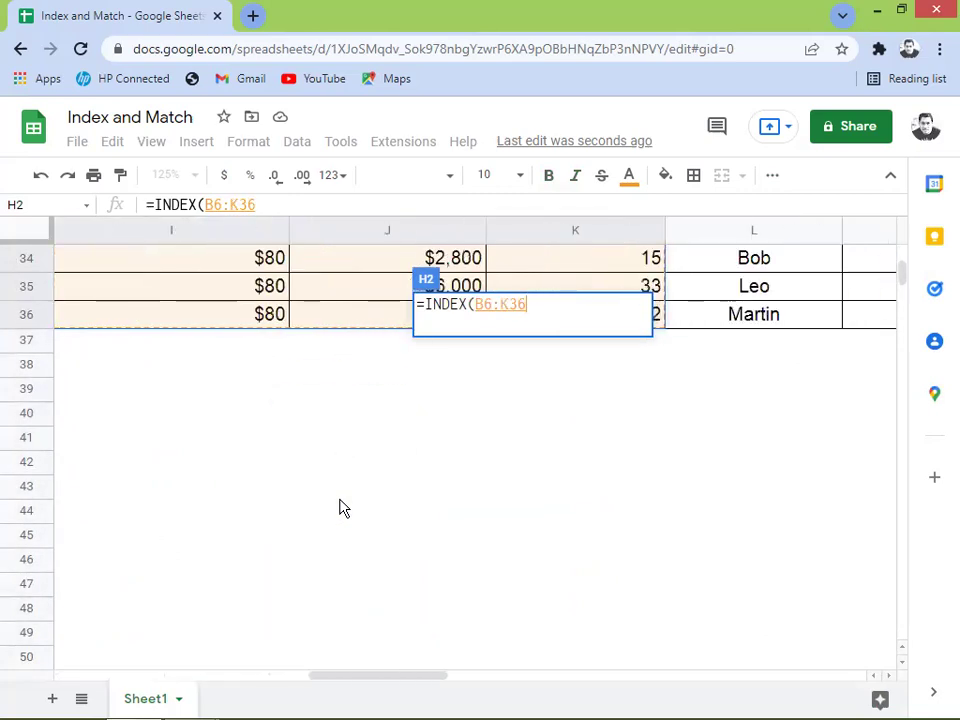
pyautogui.hotkey('shift', 'Right')
pyautogui.hotkey('shift', 'Right')
pyautogui.hotkey('shift', 'Right')
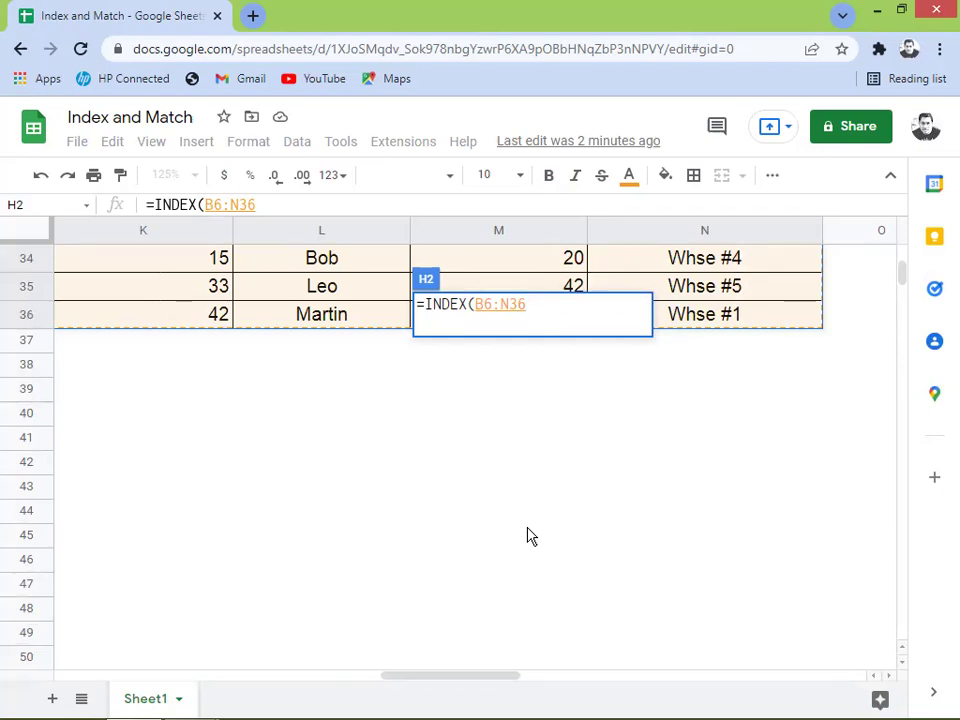
pyautogui.press('F4')
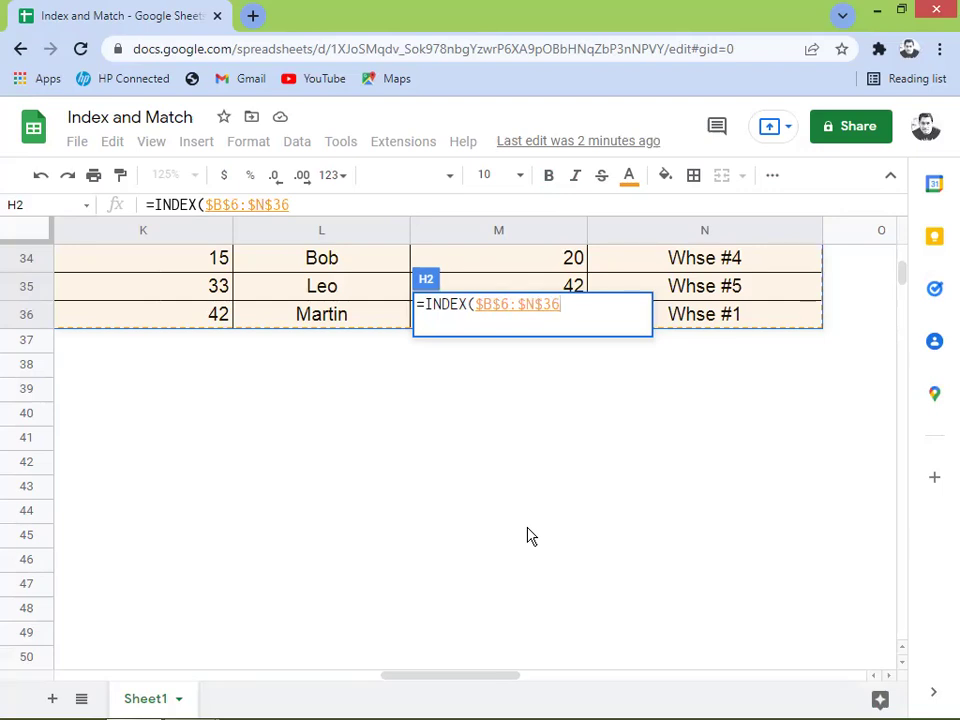
# Add a MATCH function as the INDEX row argument, with the ITEM dropdown cell locked as $G$2 for its search key
pyautogui.write(',')
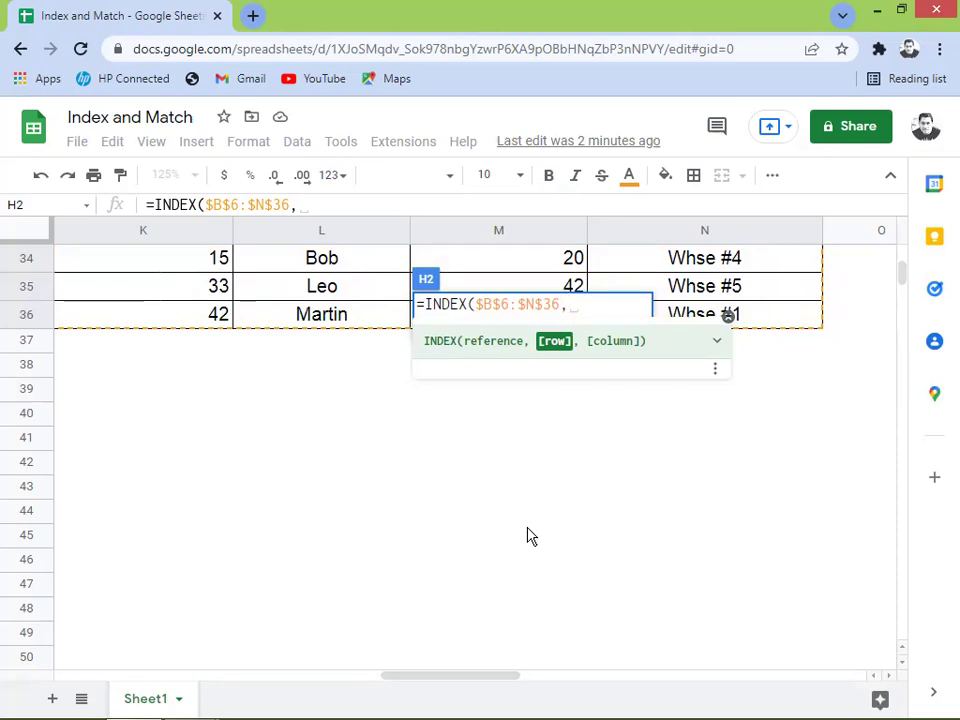
pyautogui.write('M')
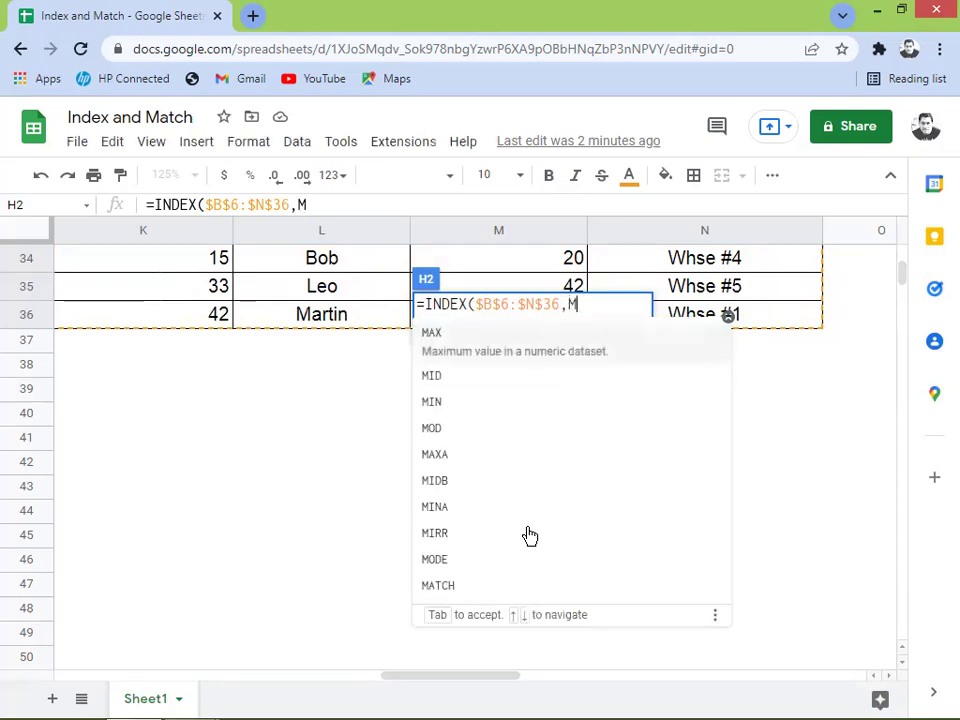
pyautogui.write('ATCH')
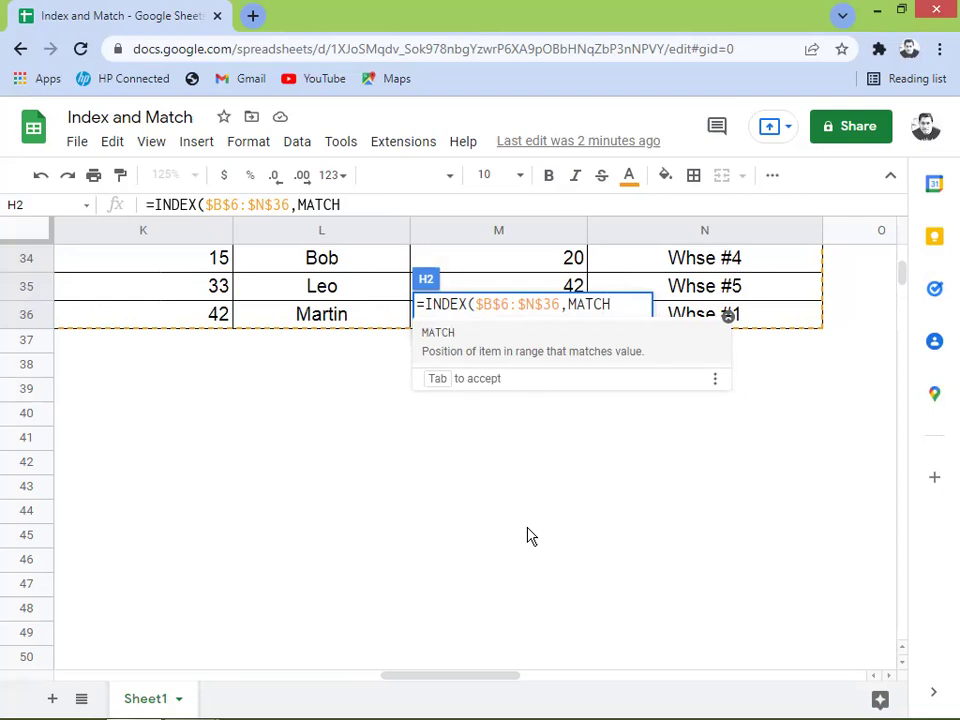
pyautogui.write('(')
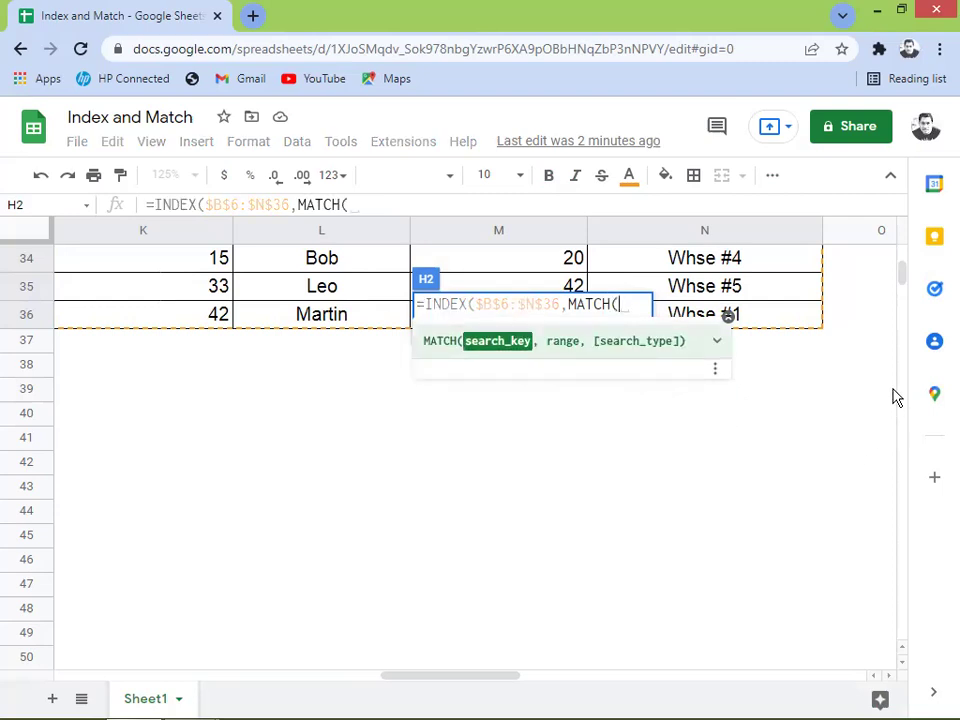
pyautogui.moveTo(906, 285); pyautogui.dragTo(900, 257)
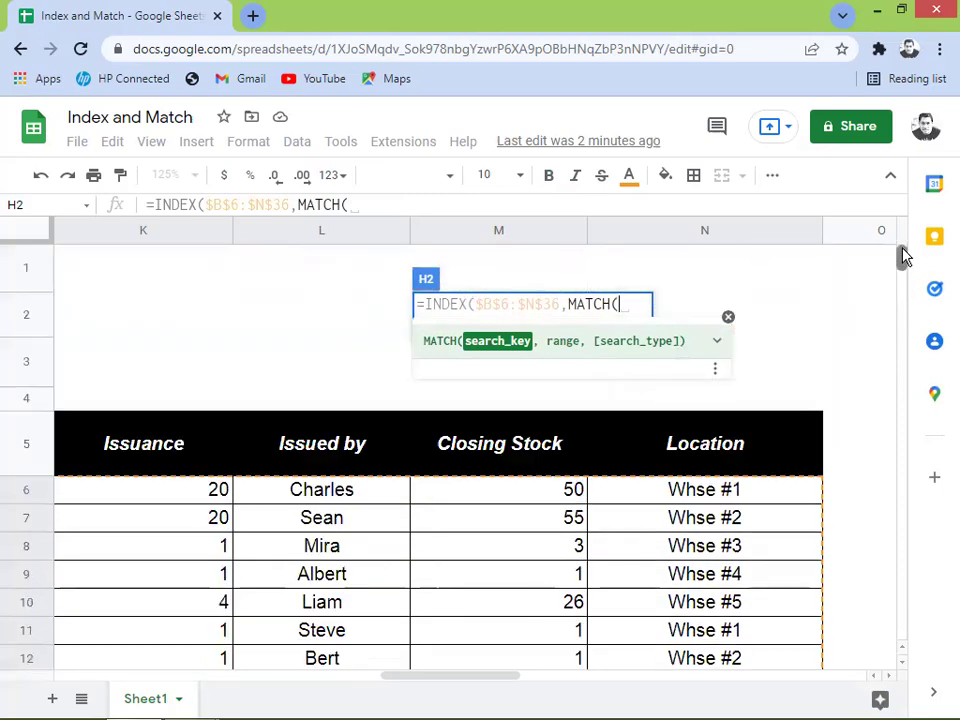
pyautogui.moveTo(469, 686); pyautogui.dragTo(326, 705)
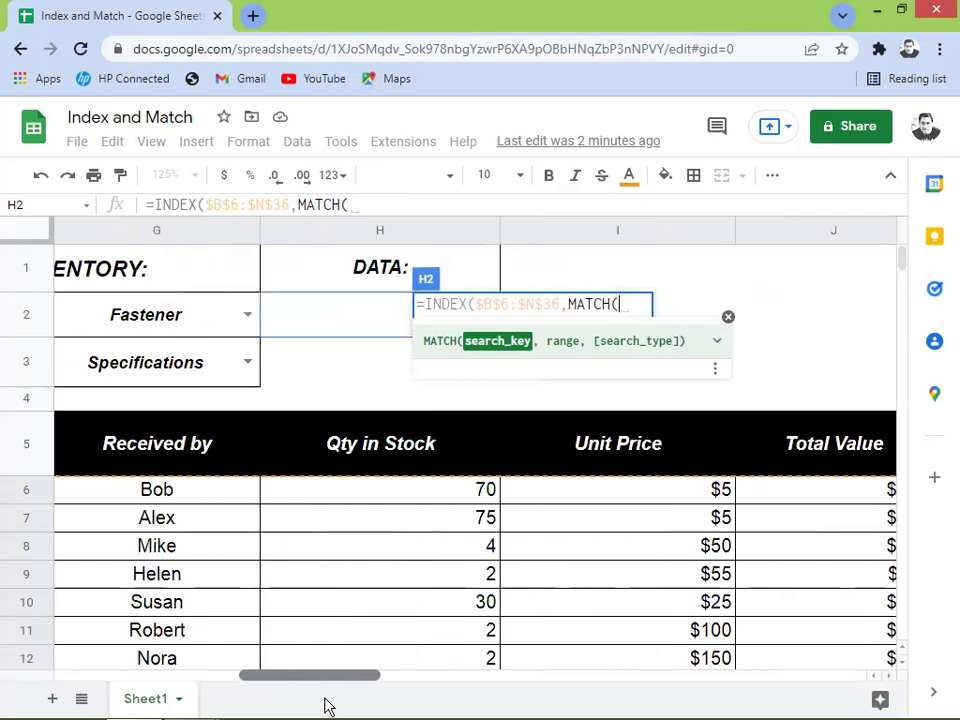
pyautogui.click(148, 318)
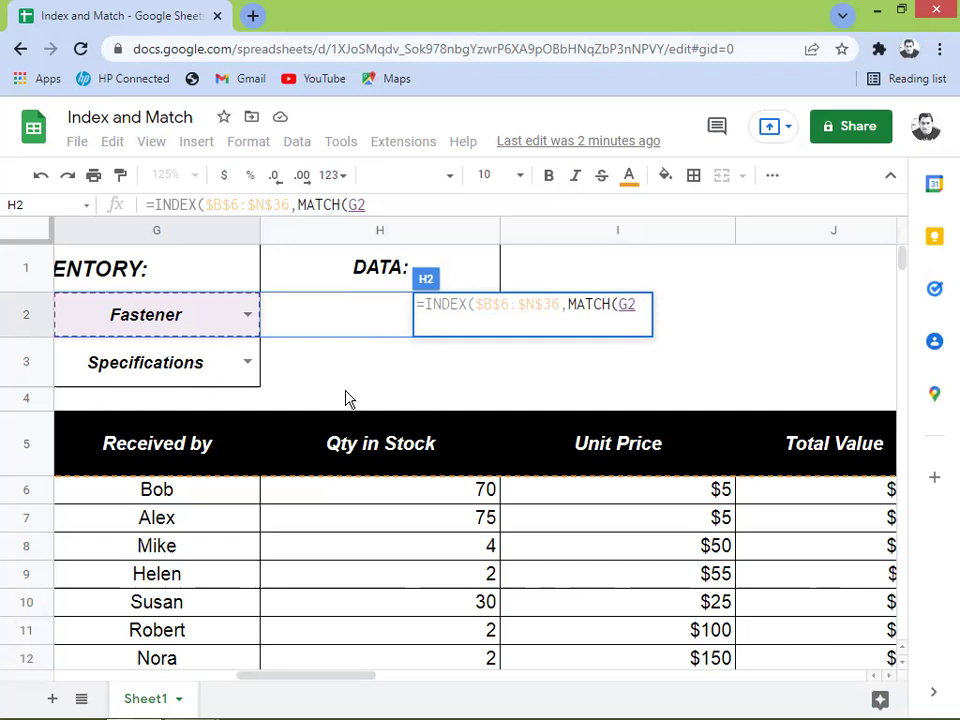
pyautogui.press('F4')
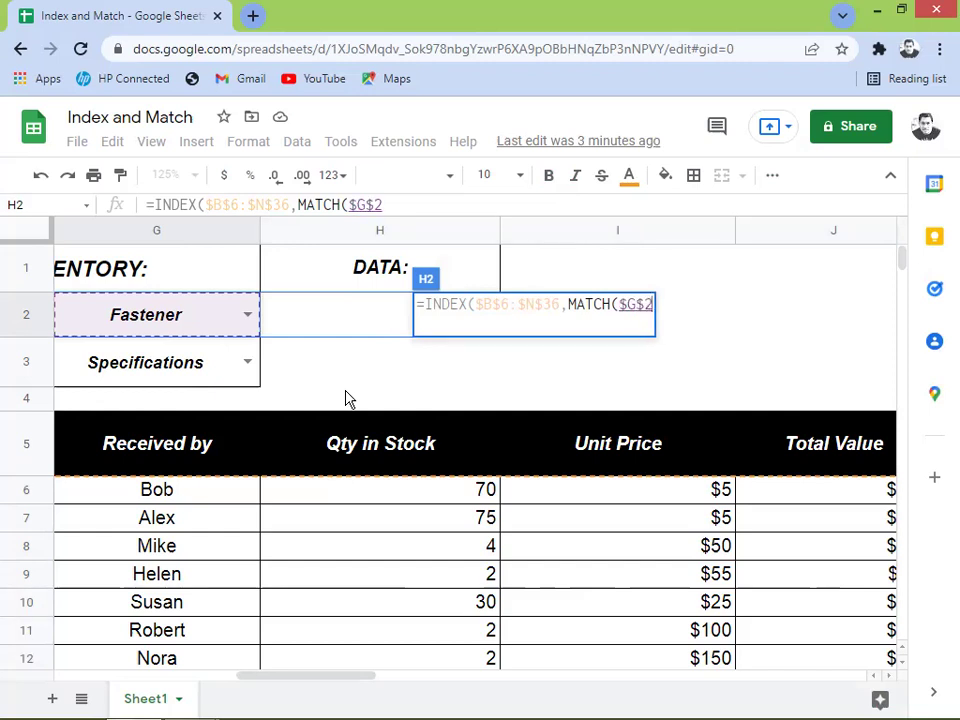
# Set the row MATCH range to the Item column, A6:A36, locked as $A$6:$A$36, and close that MATCH function
pyautogui.write(',')
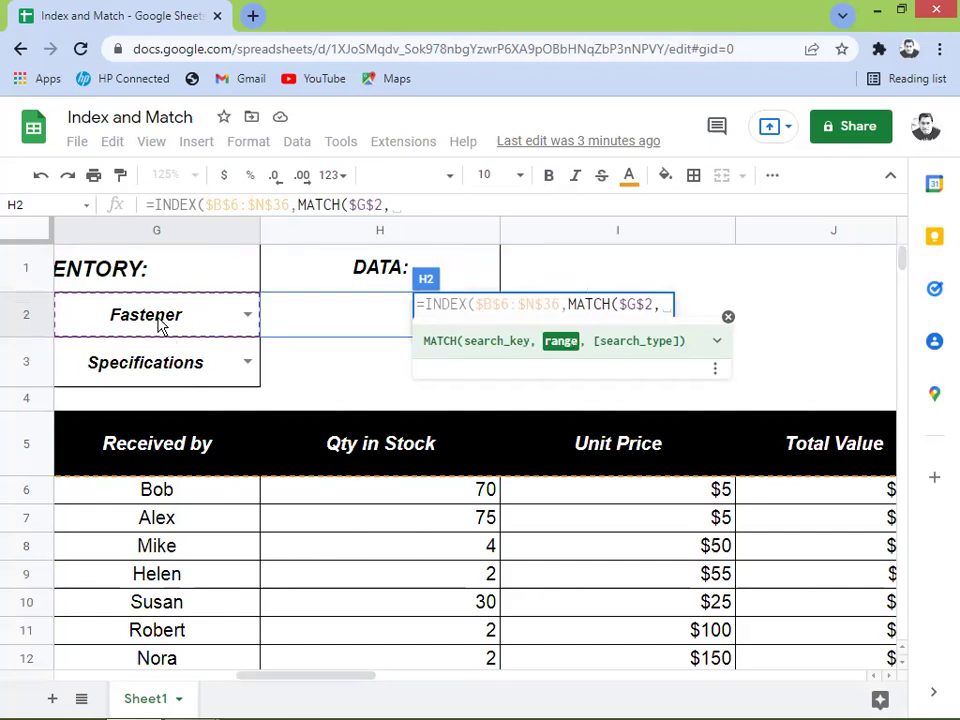
pyautogui.click(195, 500)
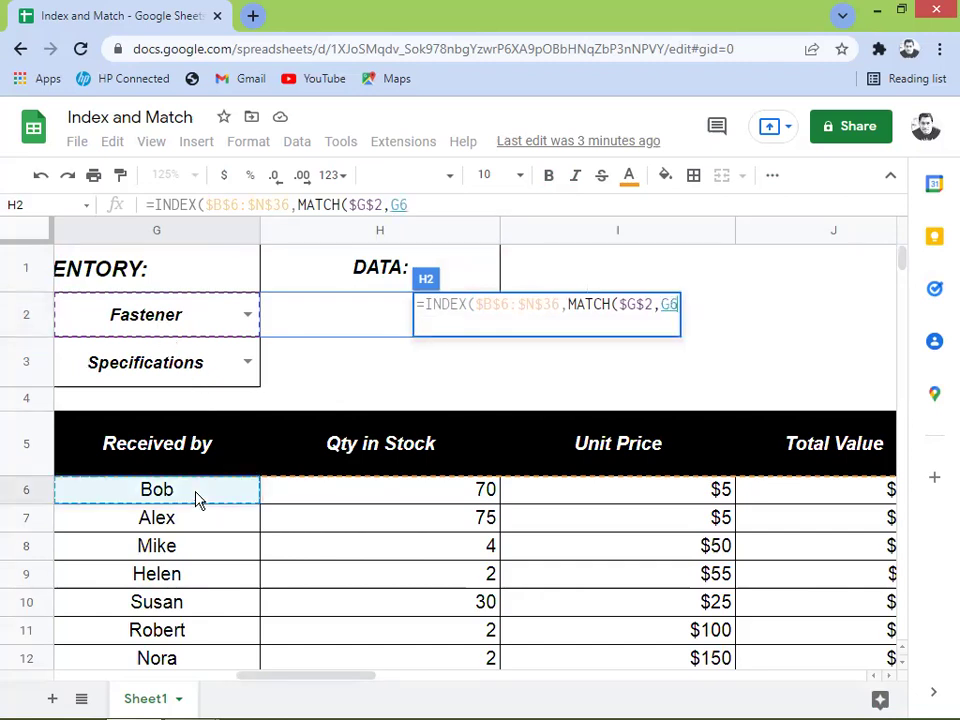
pyautogui.press('Left')
pyautogui.press('Left')
pyautogui.press('Left')
pyautogui.press('Left')
pyautogui.press('Left')
pyautogui.press('Left')
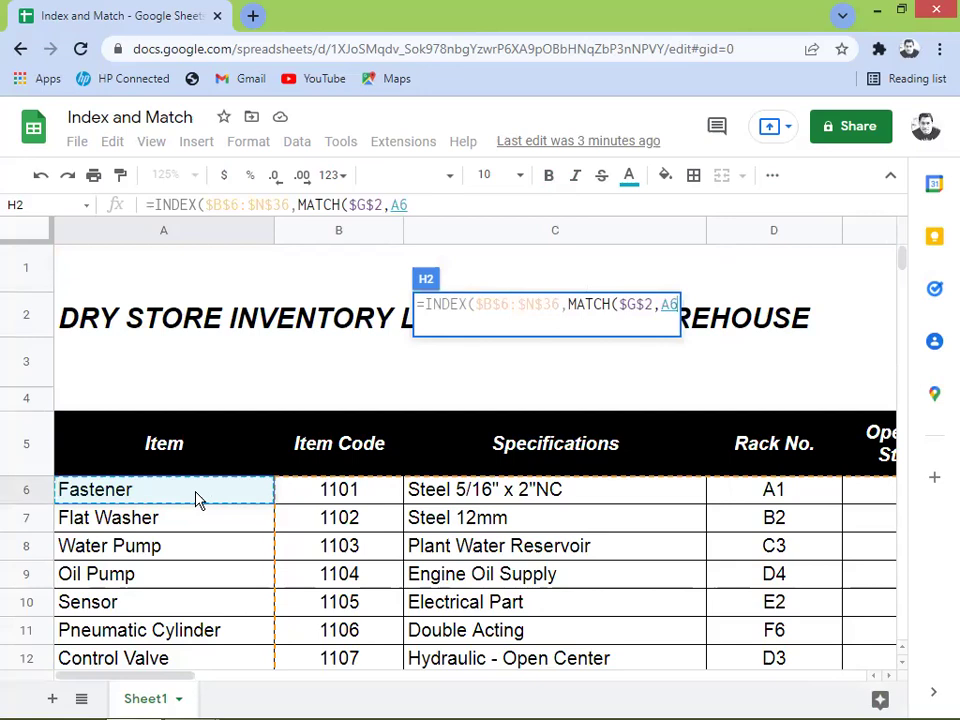
pyautogui.hotkey('shift', 'Down')
pyautogui.hotkey('shift', 'Down')
pyautogui.hotkey('shift', 'Down')
pyautogui.hotkey('shift', 'Down')
pyautogui.hotkey('shift', 'Down')
pyautogui.hotkey('shift', 'Down')
pyautogui.hotkey('shift', 'Down')
pyautogui.hotkey('shift', 'Down')
pyautogui.hotkey('shift', 'Down')
pyautogui.hotkey('shift', 'Down')
pyautogui.hotkey('shift', 'Down')
pyautogui.hotkey('shift', 'Down')
pyautogui.hotkey('shift', 'Down')
pyautogui.hotkey('shift', 'Down')
pyautogui.hotkey('shift', 'Down')
pyautogui.hotkey('shift', 'Down')
pyautogui.hotkey('shift', 'Down')
pyautogui.hotkey('shift', 'Down')
pyautogui.hotkey('shift', 'Down')
pyautogui.hotkey('shift', 'Down')
pyautogui.hotkey('shift', 'Down')
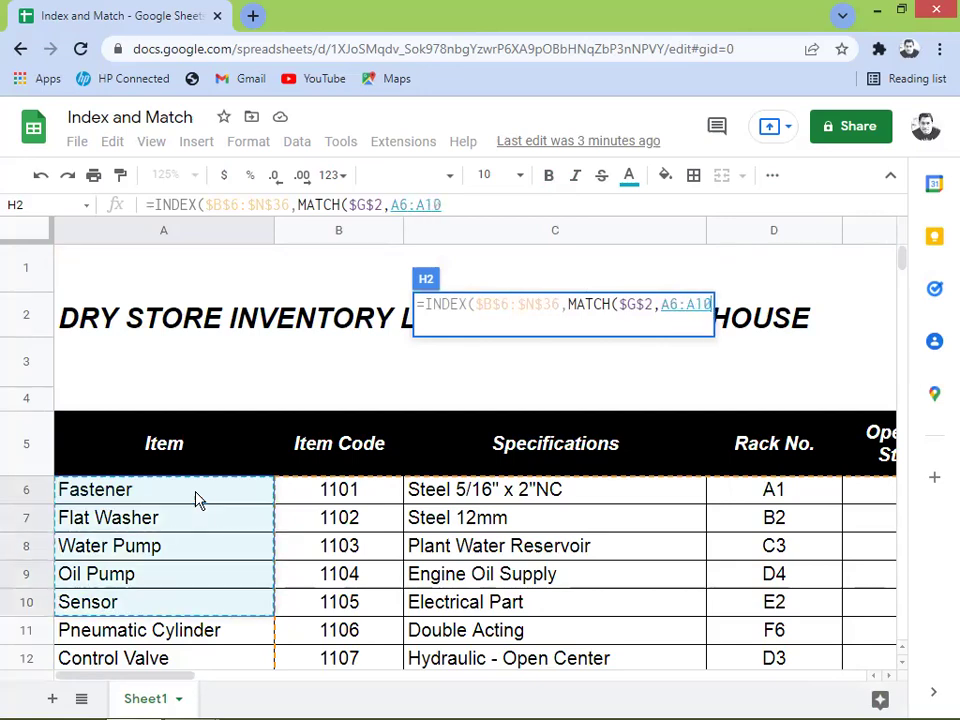
pyautogui.hotkey('shift', 'Down')
pyautogui.hotkey('shift', 'Down')
pyautogui.hotkey('shift', 'Down')
pyautogui.hotkey('shift', 'Down')
pyautogui.hotkey('shift', 'Down')
pyautogui.hotkey('shift', 'Down')
pyautogui.hotkey('shift', 'Down')
pyautogui.hotkey('shift', 'Down')
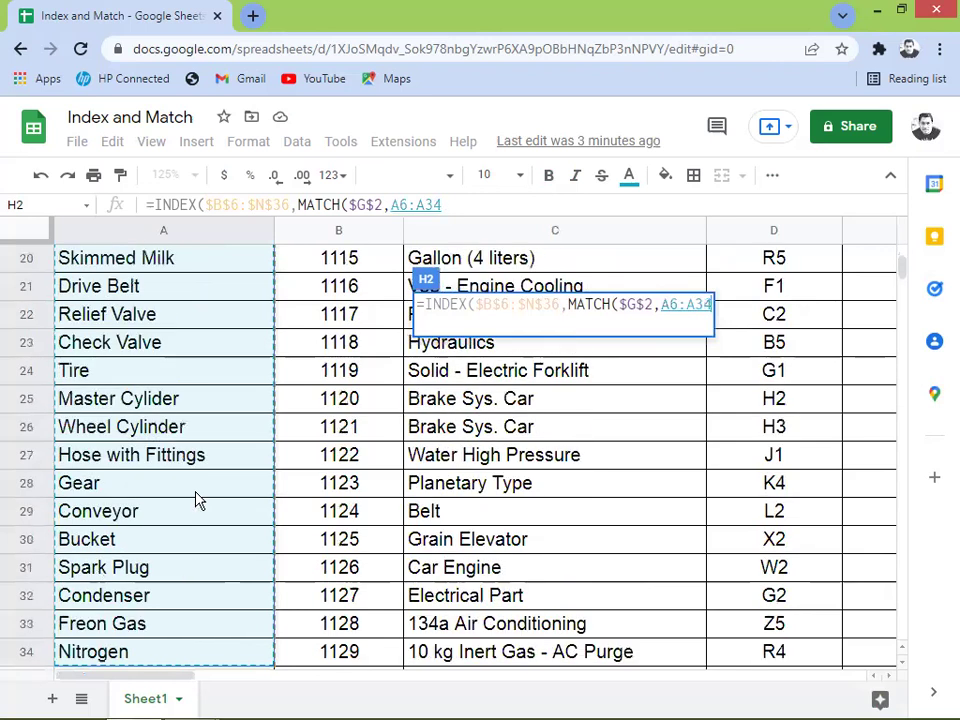
pyautogui.hotkey('shift', 'Up')
pyautogui.hotkey('shift', 'Up')
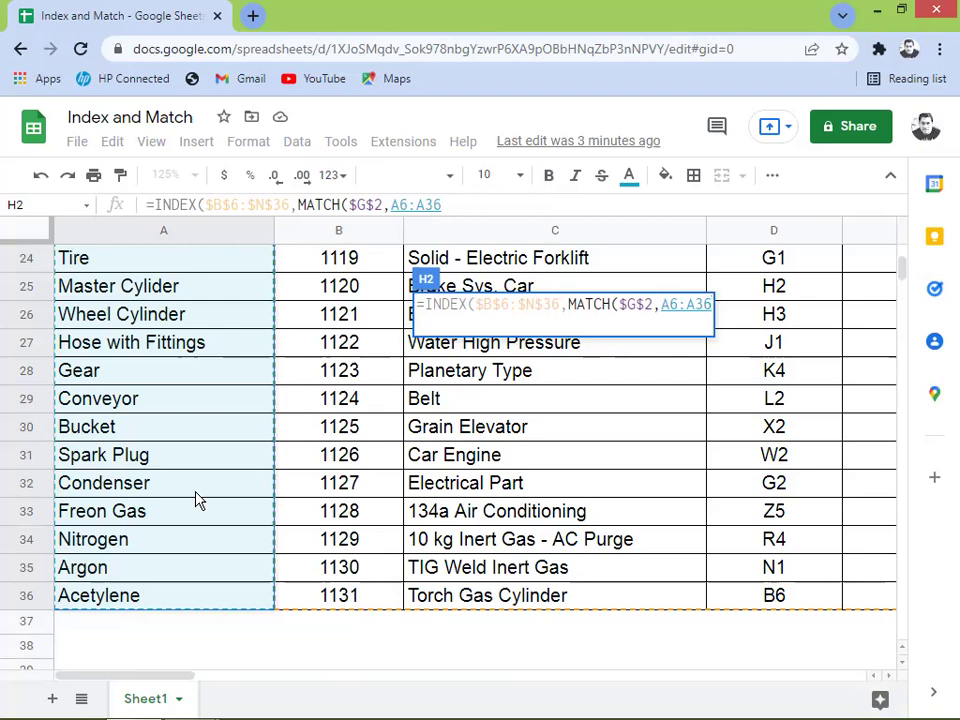
pyautogui.press('F4')
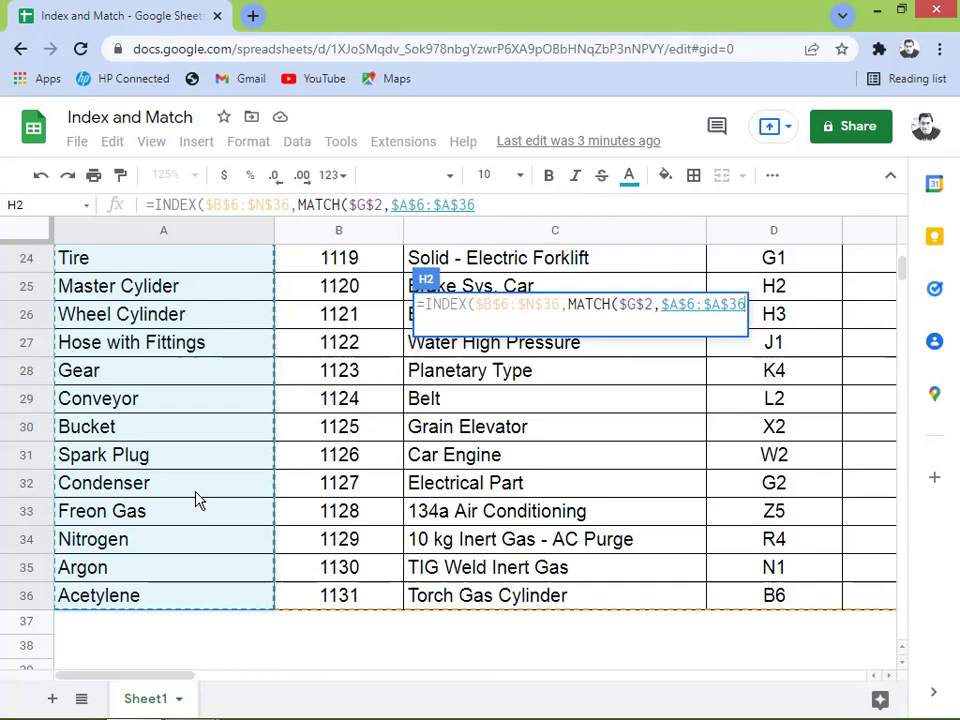
pyautogui.write(')')
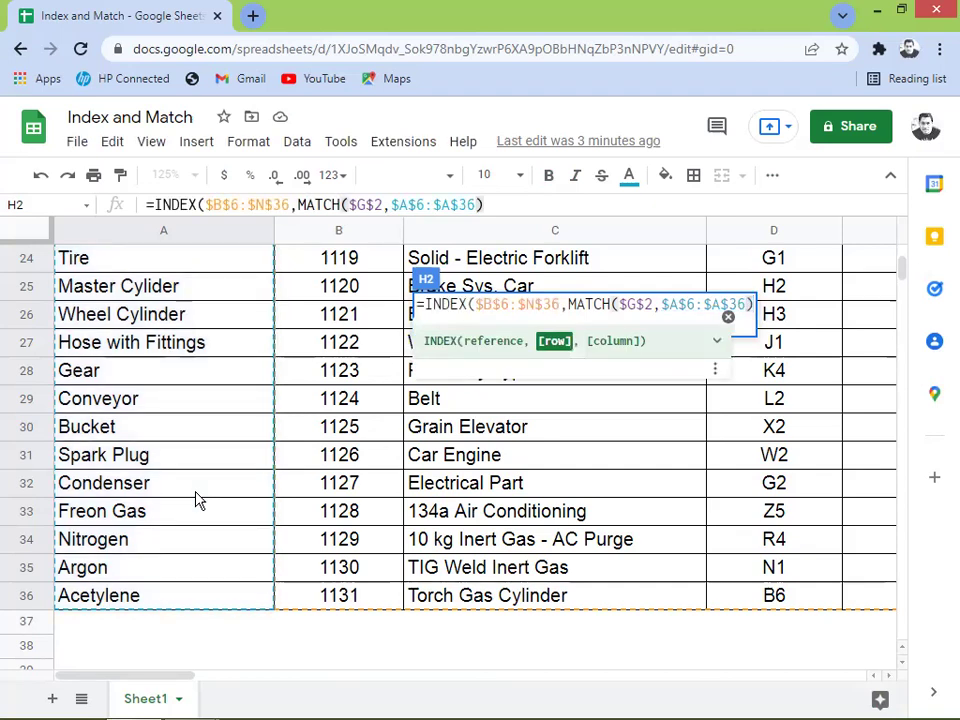
# Add a second MATCH function as the INDEX column argument, with the PARTICULARS dropdown cell locked as $G$3 for its search key
pyautogui.write(',')
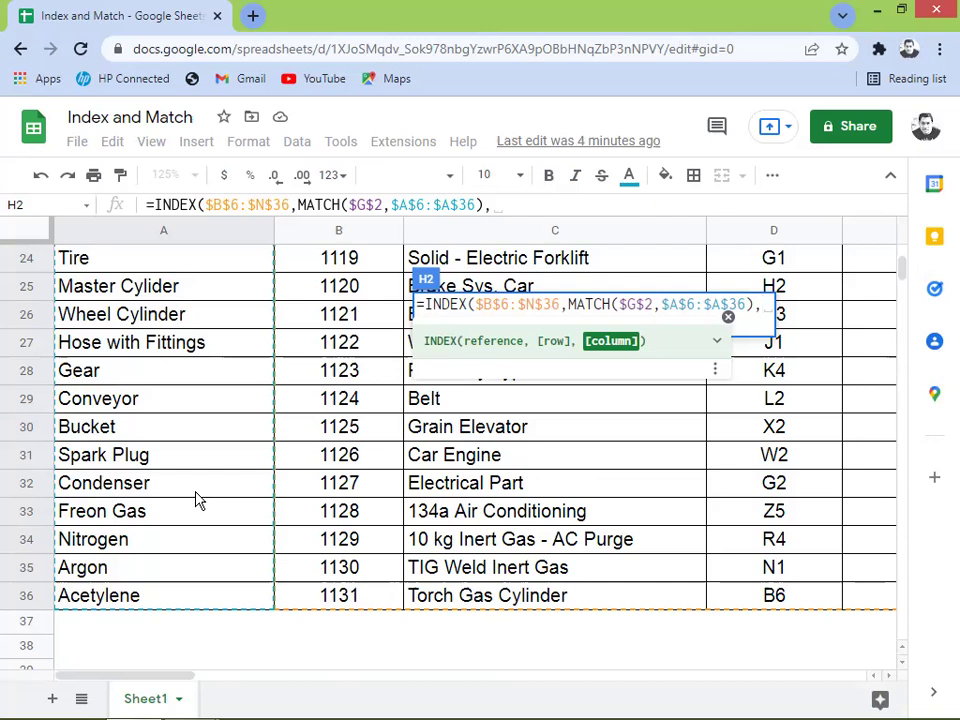
pyautogui.write('MATCH')
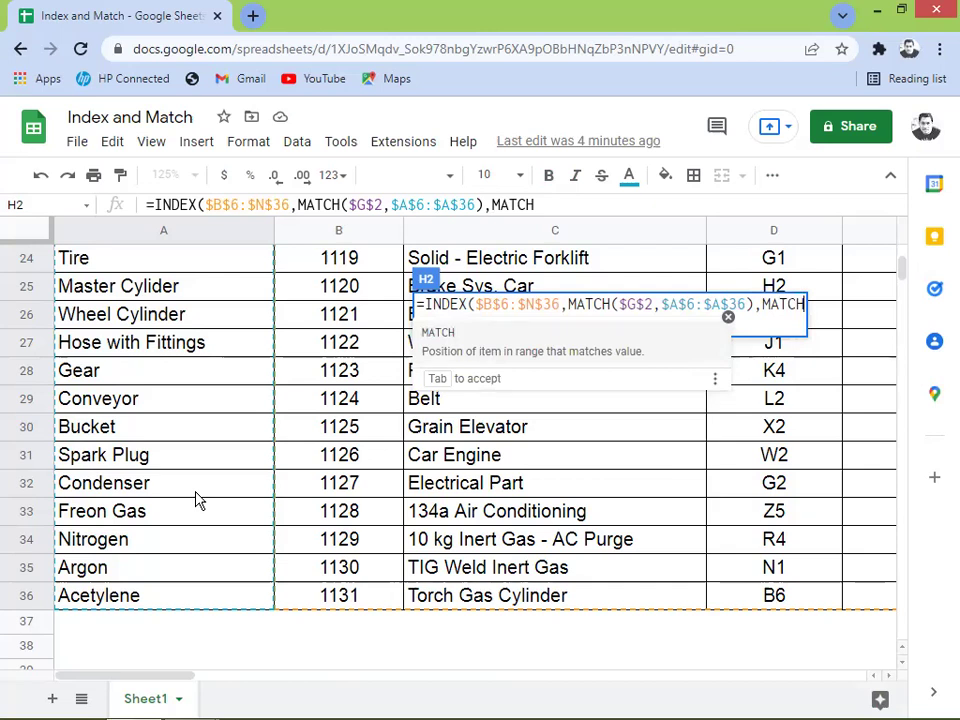
pyautogui.write('(')
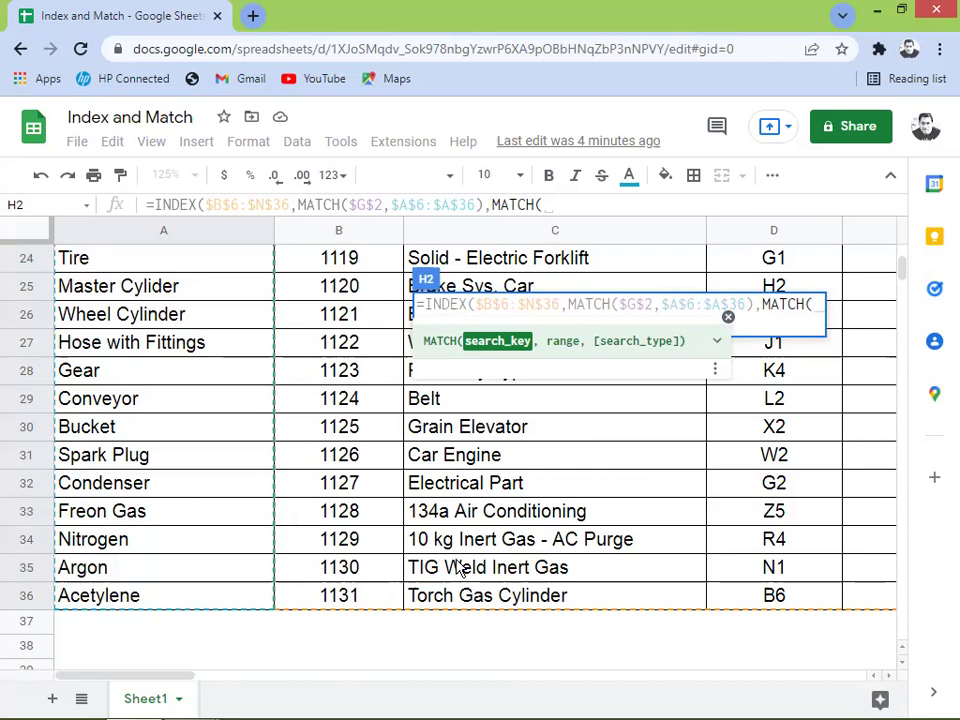
pyautogui.moveTo(904, 272); pyautogui.dragTo(907, 232)
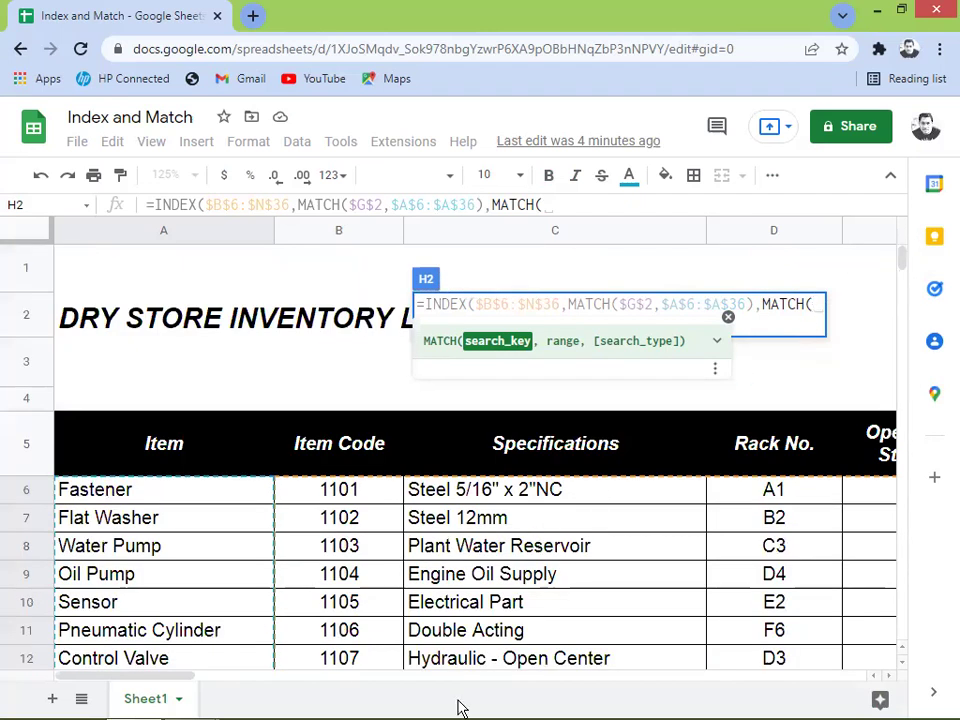
pyautogui.moveTo(154, 681); pyautogui.dragTo(309, 705)
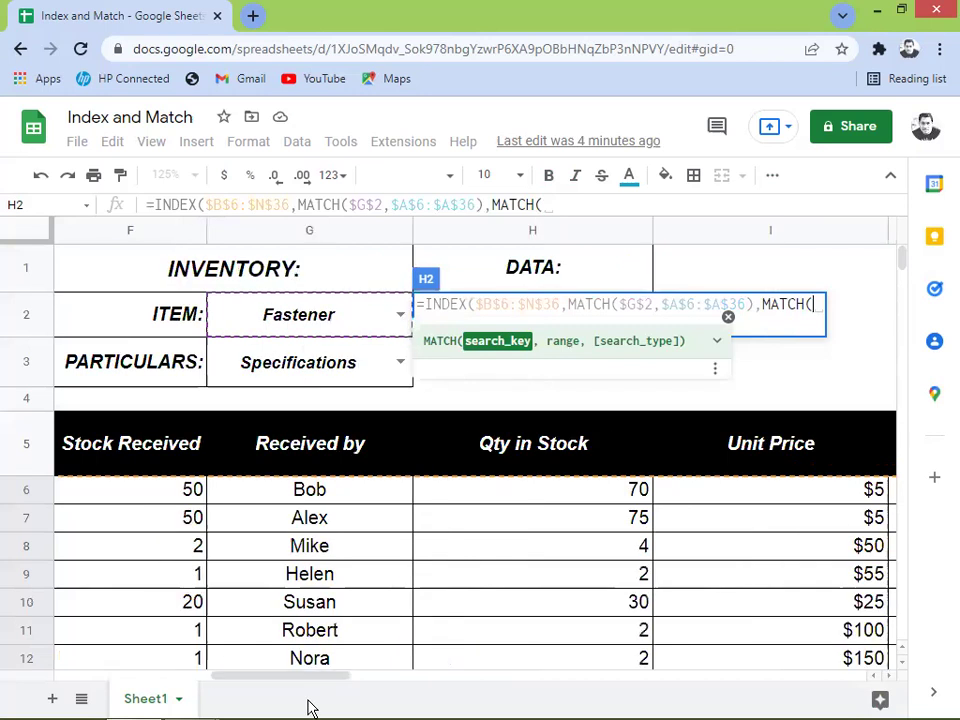
pyautogui.click(288, 368)
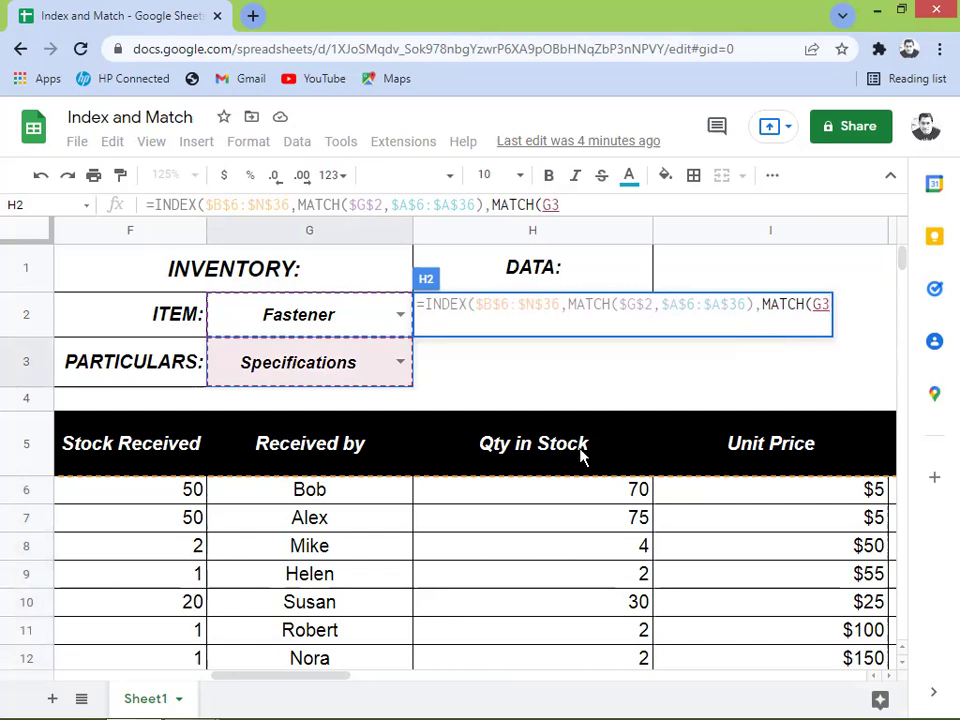
pyautogui.press('F4')
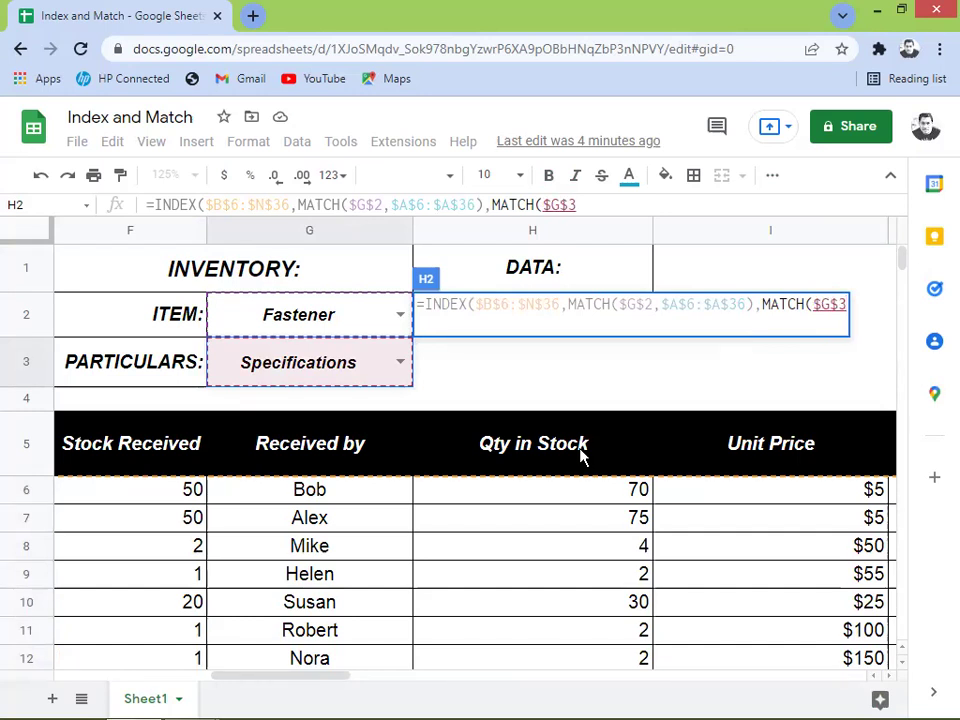
pyautogui.write(',')
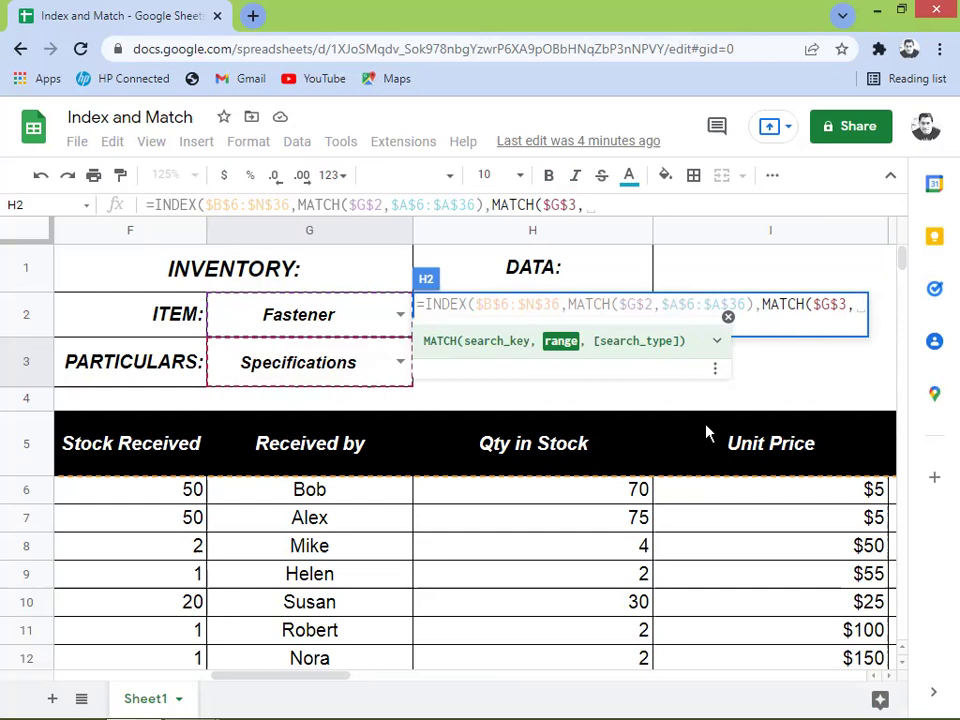
# Add search type 0 to the row MATCH function, after its $A$6:$A$36 range
pyautogui.click(750, 303)
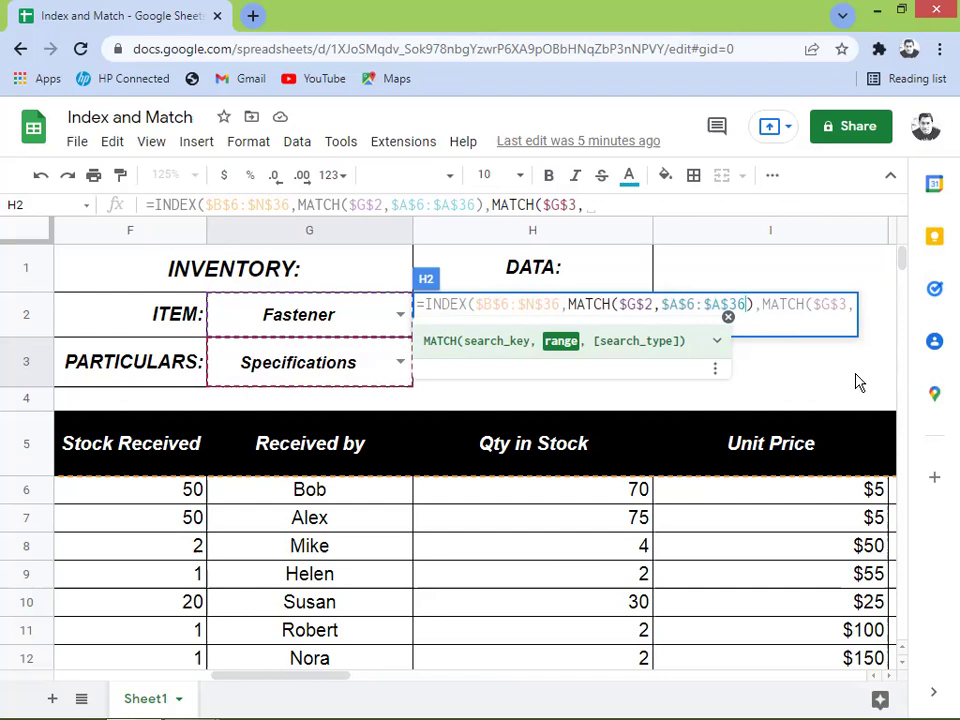
pyautogui.write(', ')
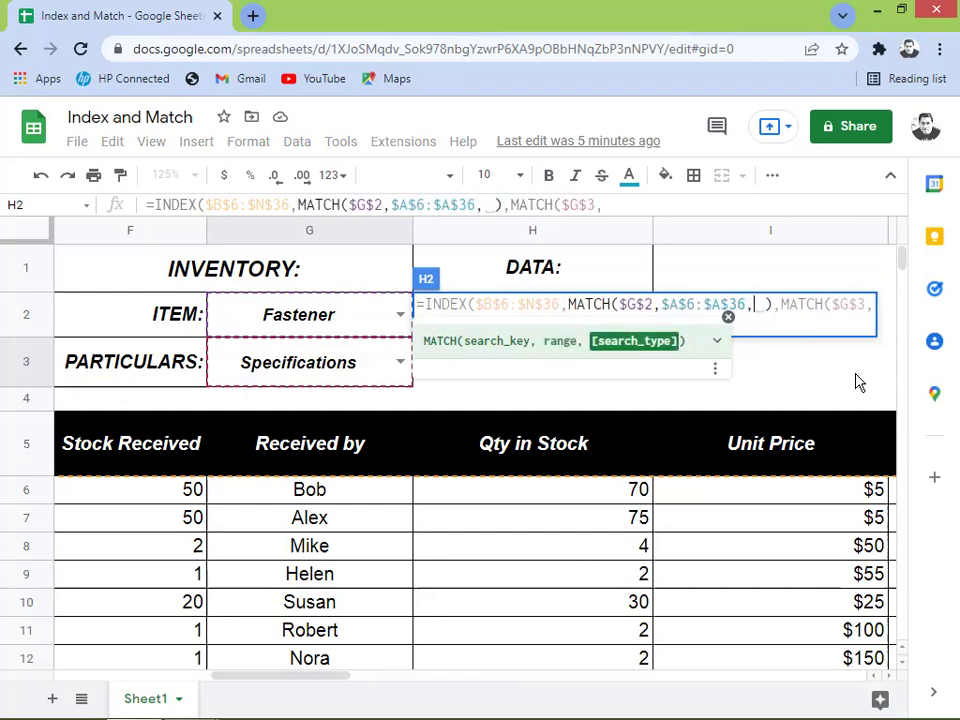
pyautogui.write('0')
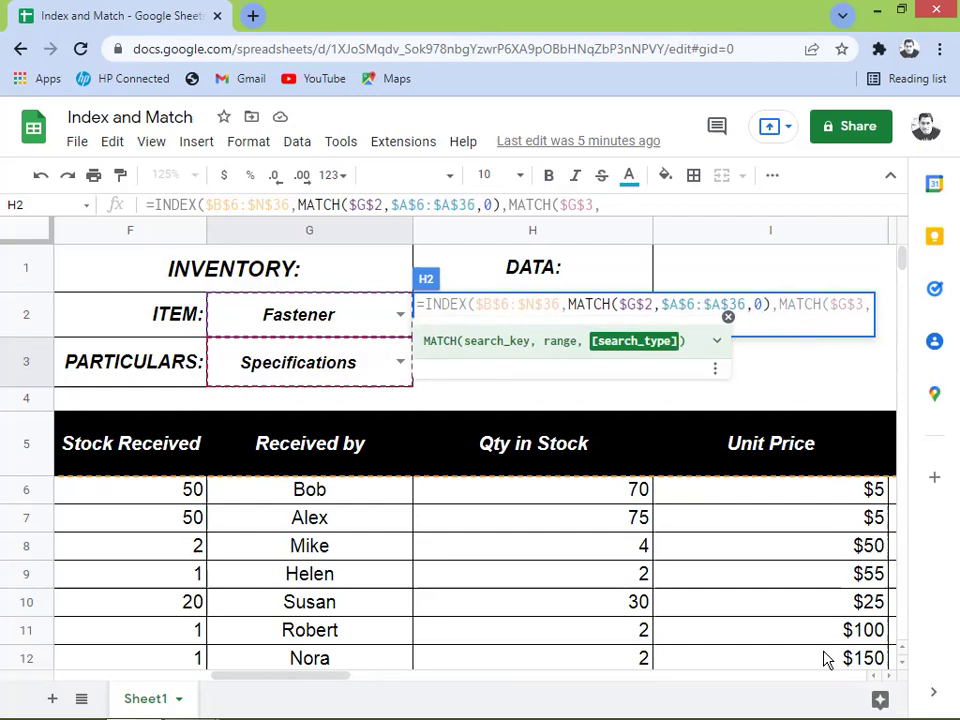
# Return to the column MATCH's range argument and start its range at the Item Code header, B5
pyautogui.moveTo(306, 675); pyautogui.dragTo(377, 696)
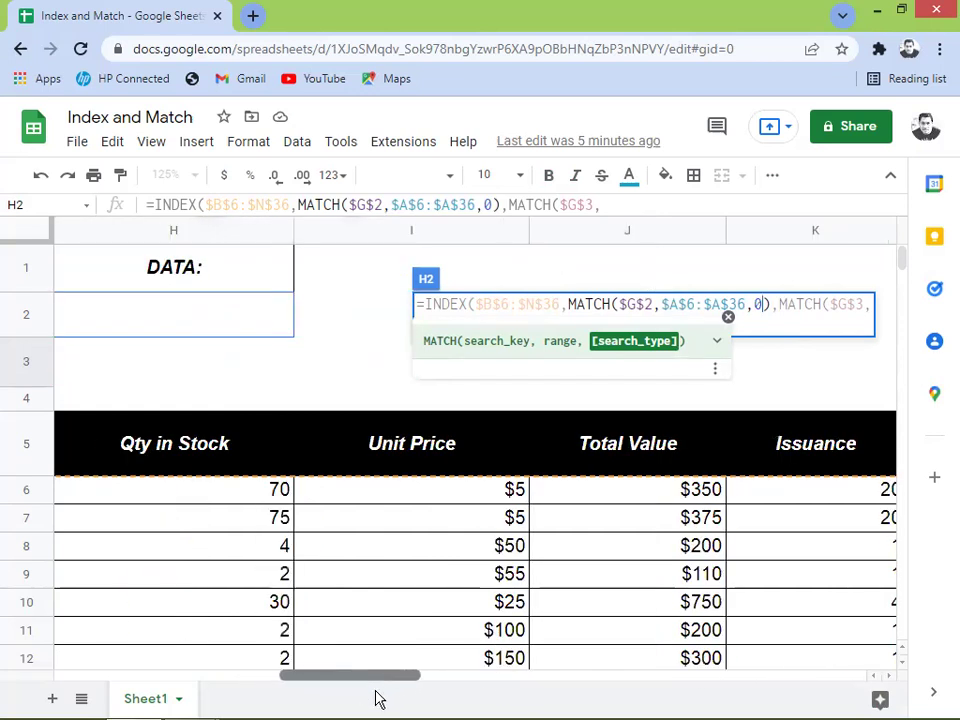
pyautogui.click(807, 304)
pyautogui.press('Right')
pyautogui.press('Right')
pyautogui.press('Right')
pyautogui.press('Right')
pyautogui.press('Right')
pyautogui.press('Right')
pyautogui.press('Right')
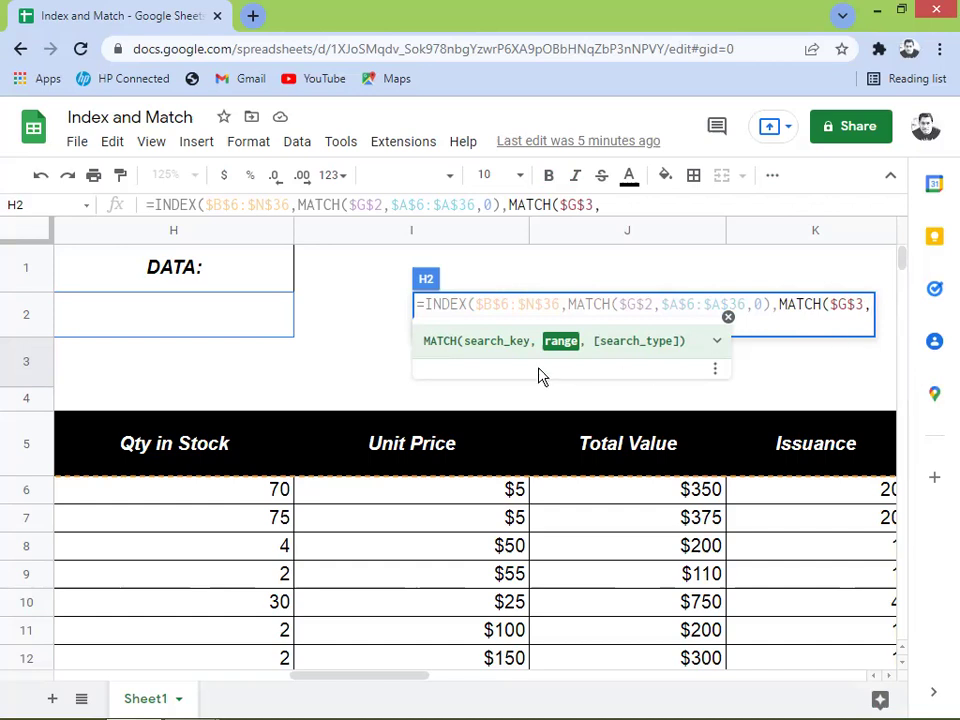
pyautogui.click(229, 450)
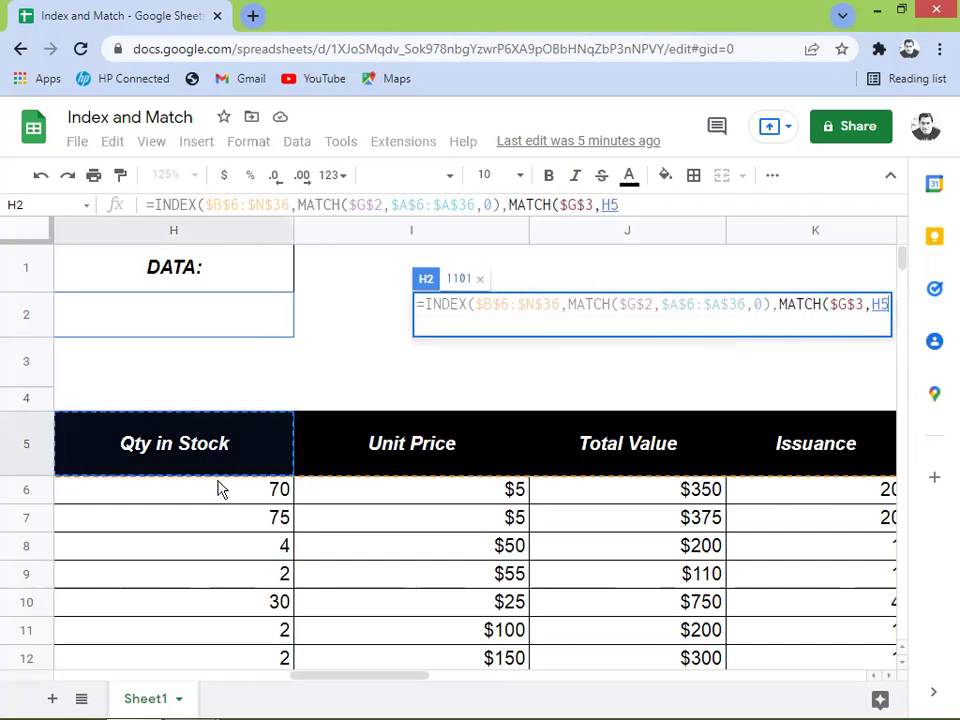
pyautogui.press('Left')
pyautogui.press('Left')
pyautogui.press('Left')
pyautogui.press('Left')
pyautogui.press('Left')
pyautogui.press('Left')
pyautogui.press('Left')
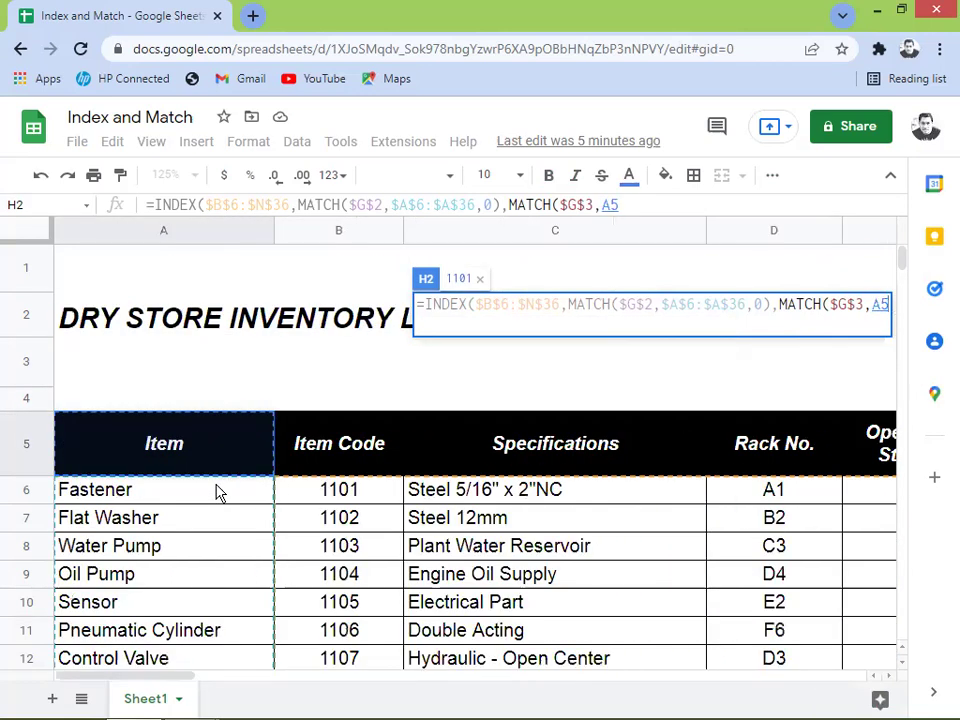
pyautogui.press('Right')
pyautogui.press('Left')
pyautogui.press('Right')
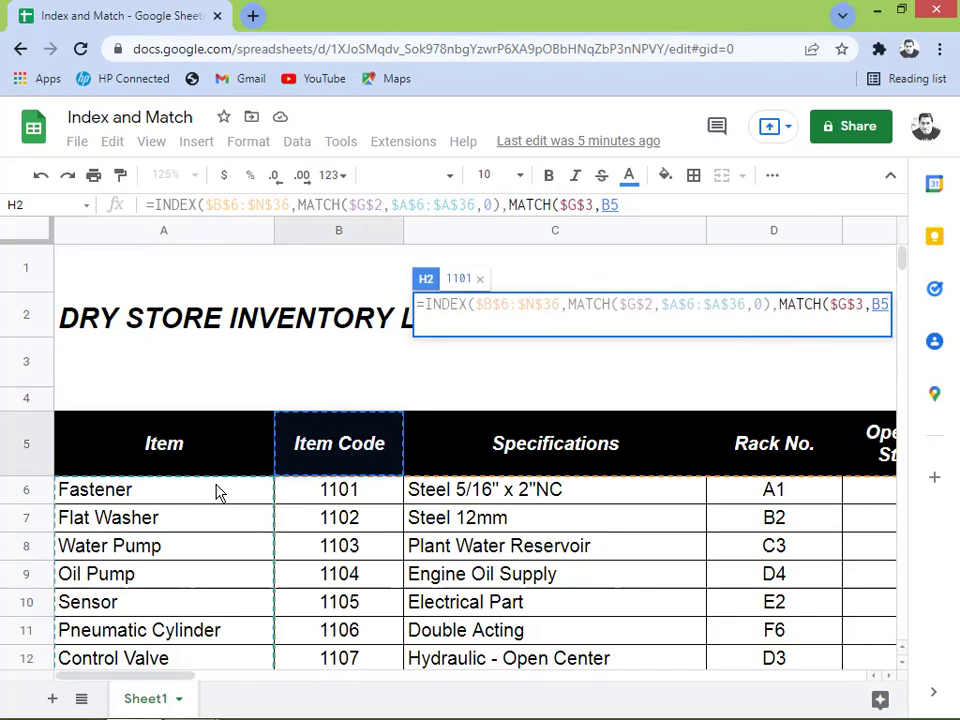
pyautogui.press('Right')
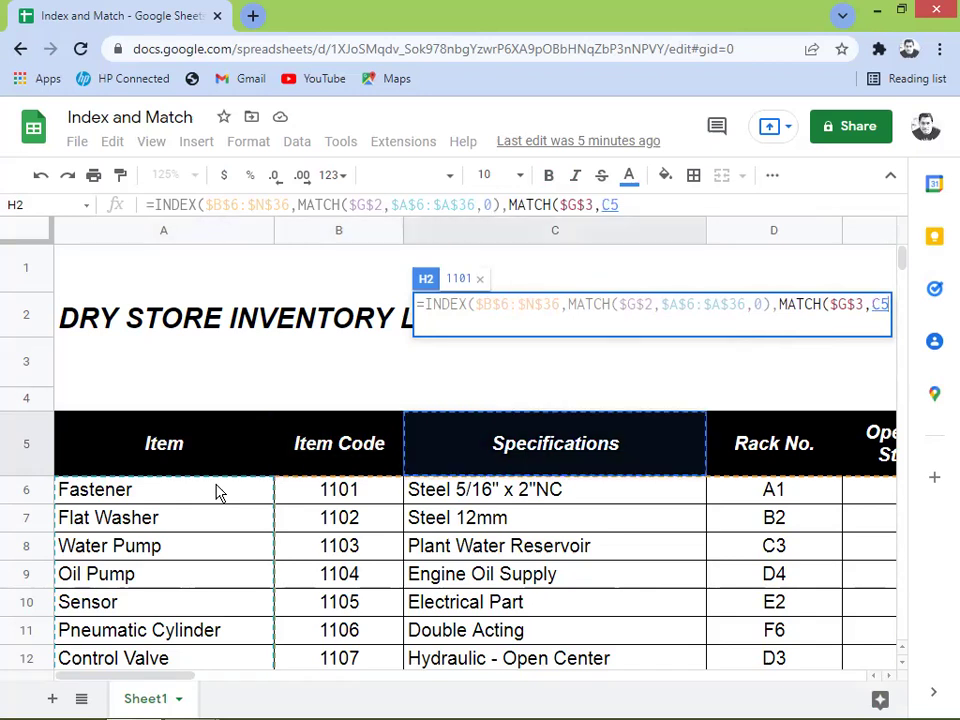
pyautogui.press('Left')
pyautogui.press('Left')
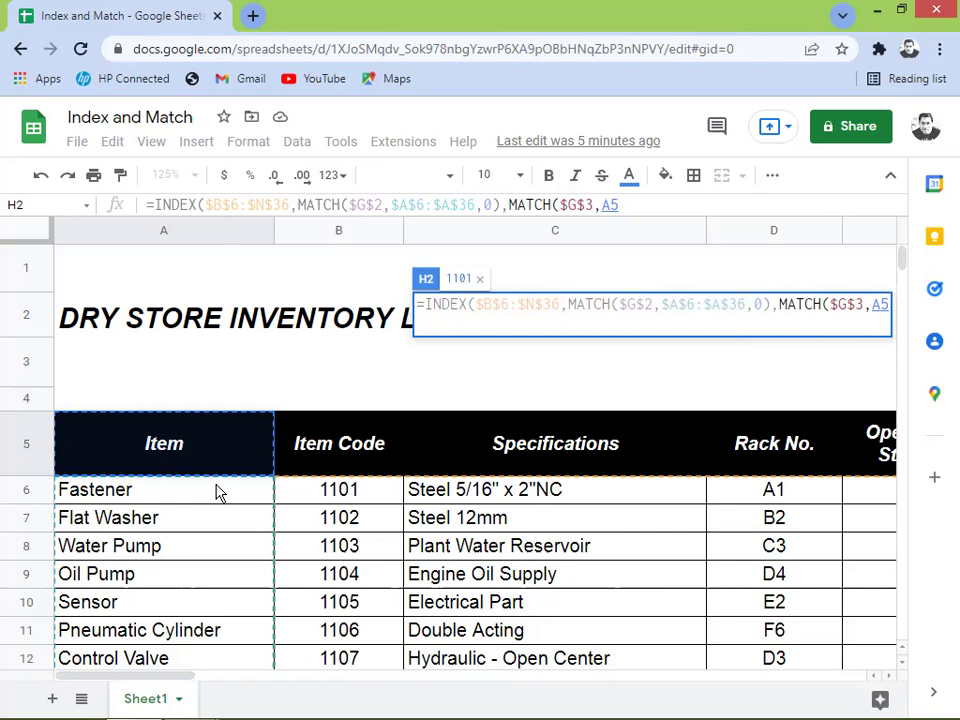
pyautogui.press('Right')
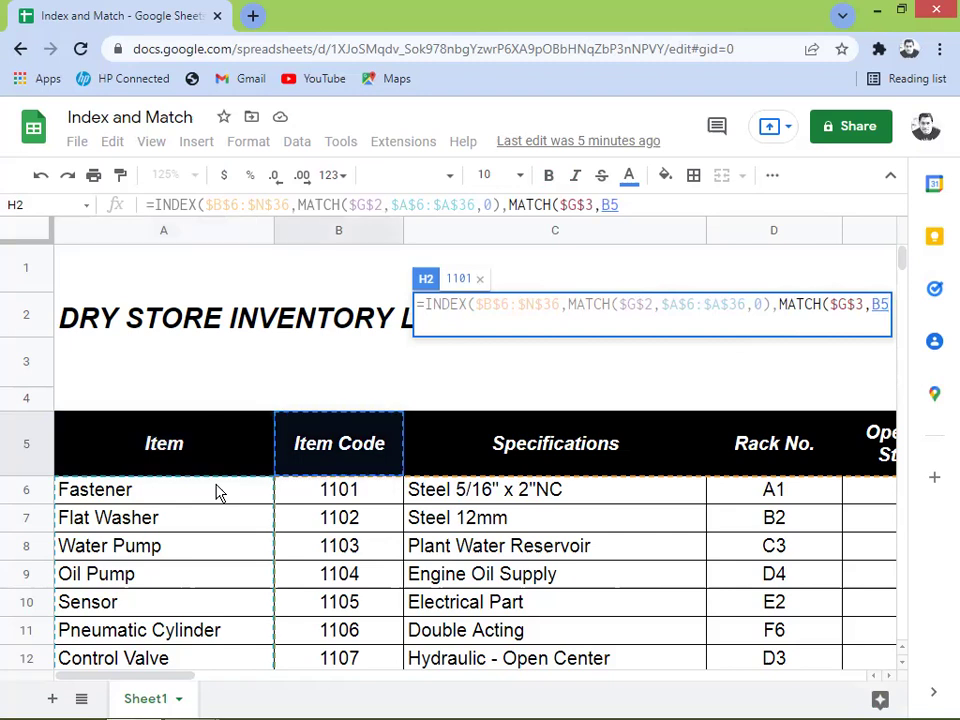
# Extend the column MATCH range across the header row to Location, N5, and lock it as $B$5:$N$5
pyautogui.hotkey('shift', 'Right')
pyautogui.hotkey('shift', 'Right')
pyautogui.hotkey('shift', 'Right')
pyautogui.hotkey('shift', 'Right')
pyautogui.hotkey('shift', 'Right')
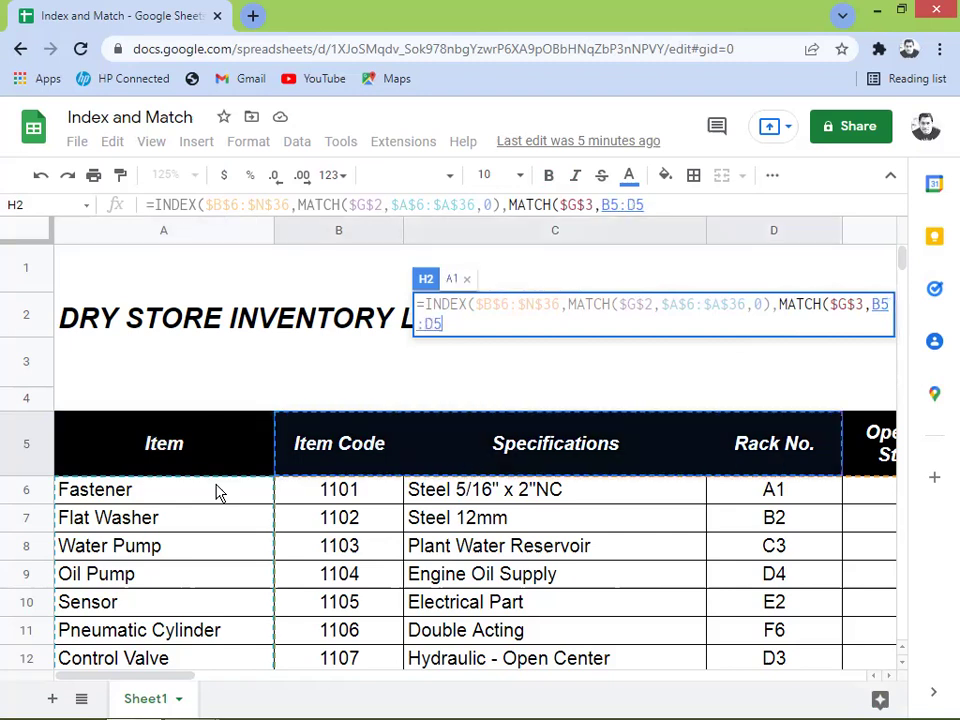
pyautogui.hotkey('shift', 'Right')
pyautogui.hotkey('shift', 'Right')
pyautogui.hotkey('shift', 'Right')
pyautogui.hotkey('shift', 'Right')
pyautogui.hotkey('shift', 'Right')
pyautogui.hotkey('shift', 'Right')
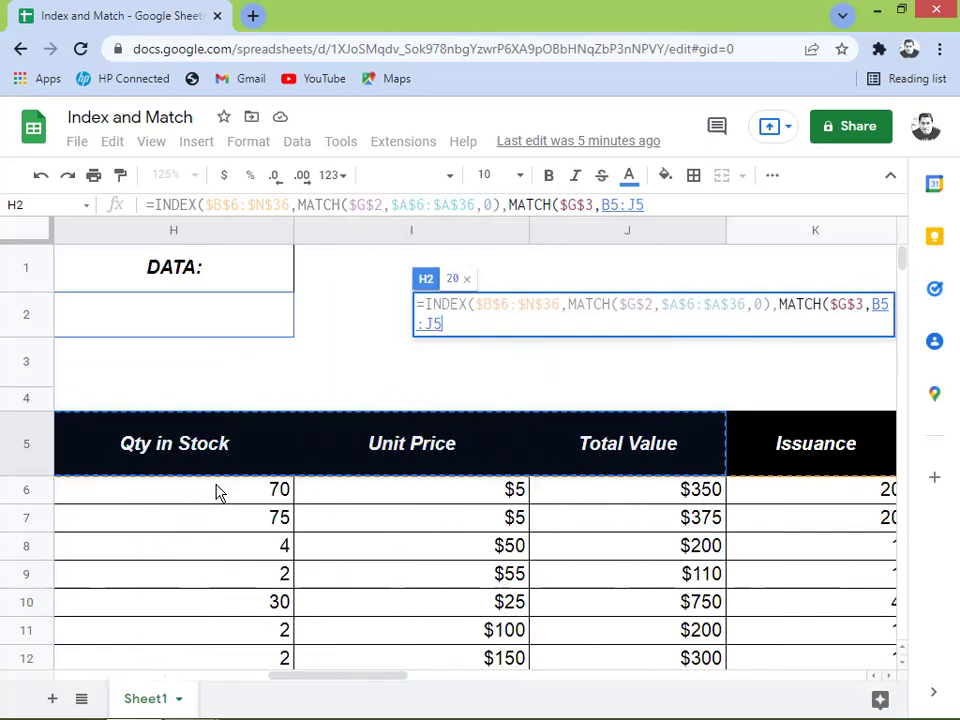
pyautogui.hotkey('shift', 'Right')
pyautogui.hotkey('shift', 'Left')
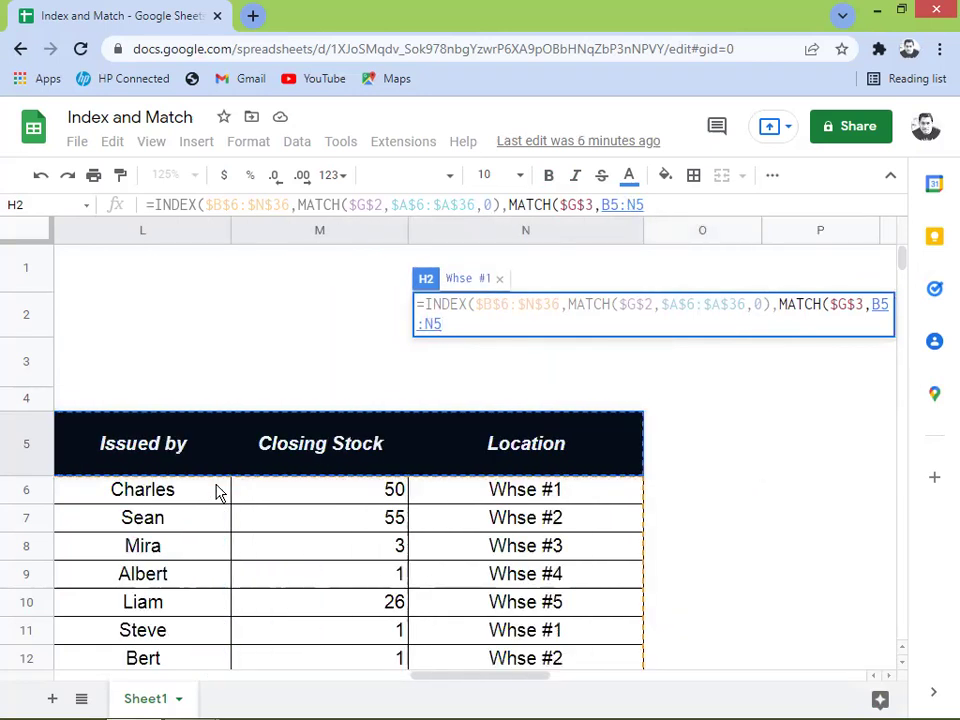
pyautogui.press('F4')
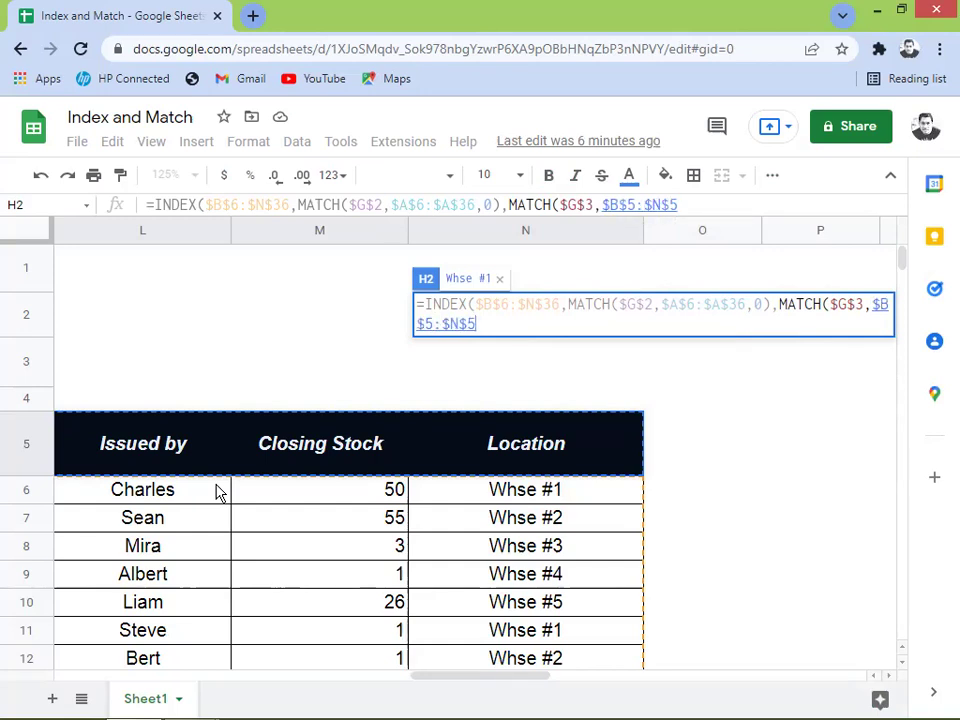
# Set the column MATCH search type to 0, then close both functions and enter the formula in H2
pyautogui.write(',')
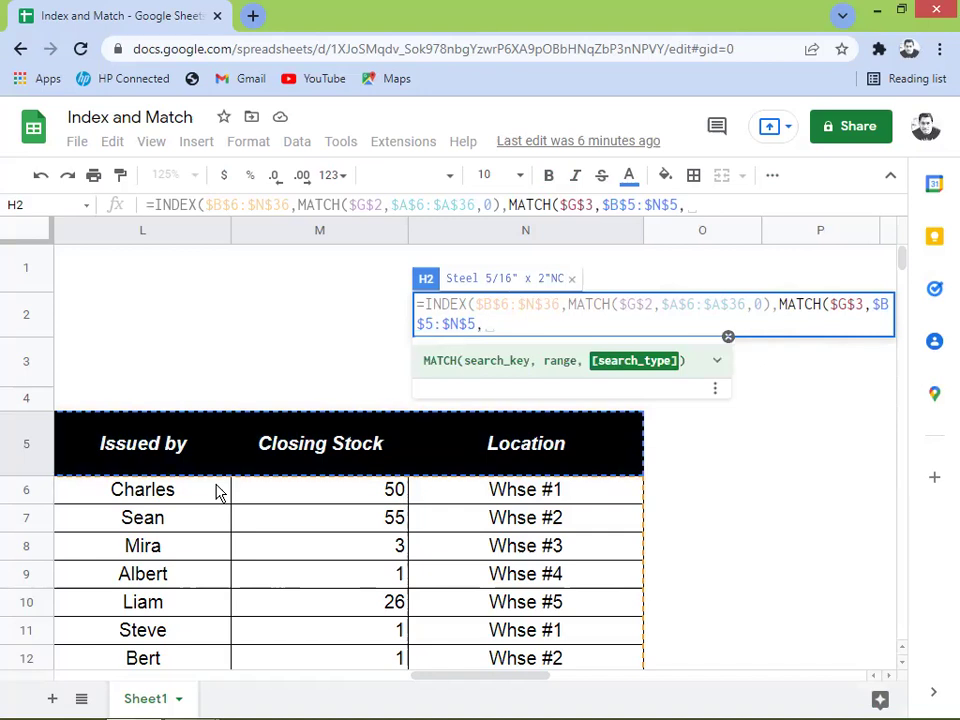
pyautogui.write('0')
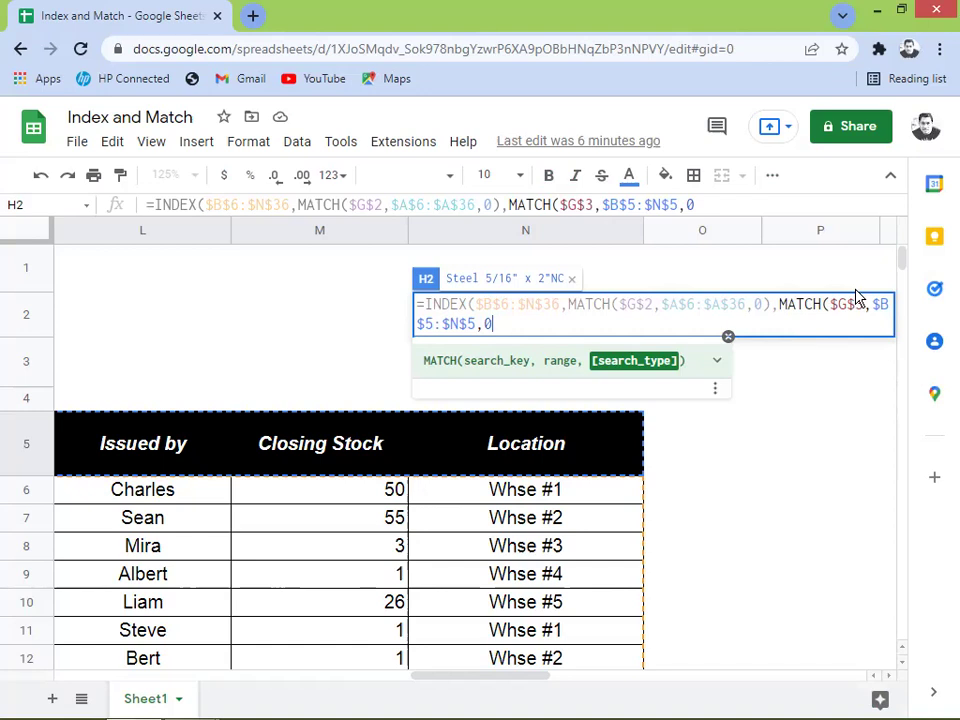
pyautogui.write('))')
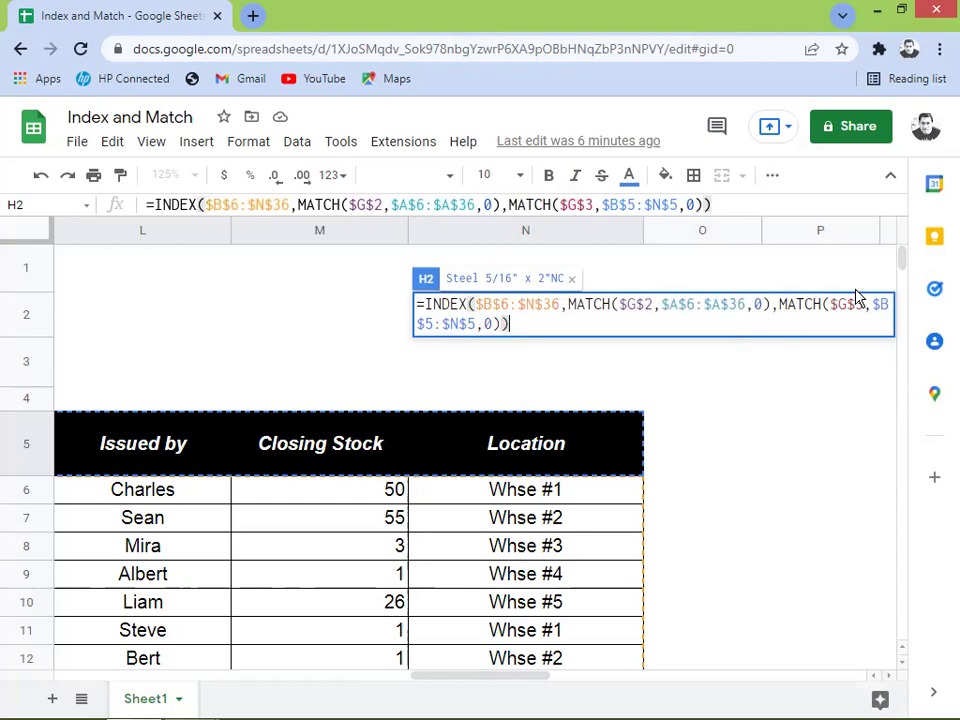
pyautogui.press('Return')
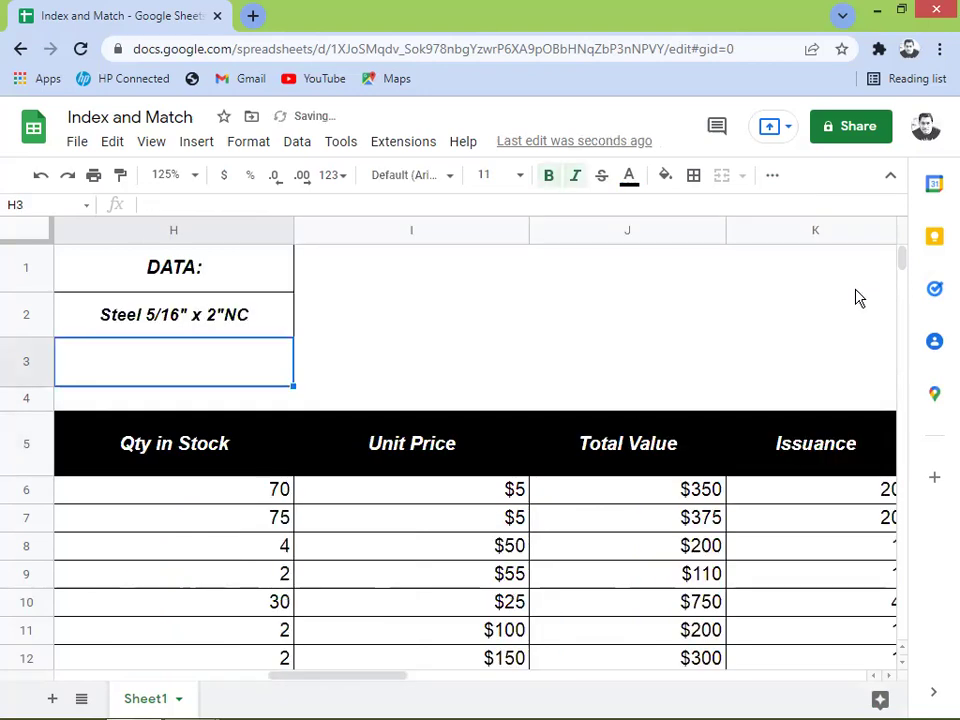
# Review the ITEM and PARTICULARS selections together with the DATA formula and result in H2
pyautogui.press('Up')
pyautogui.press('Left')
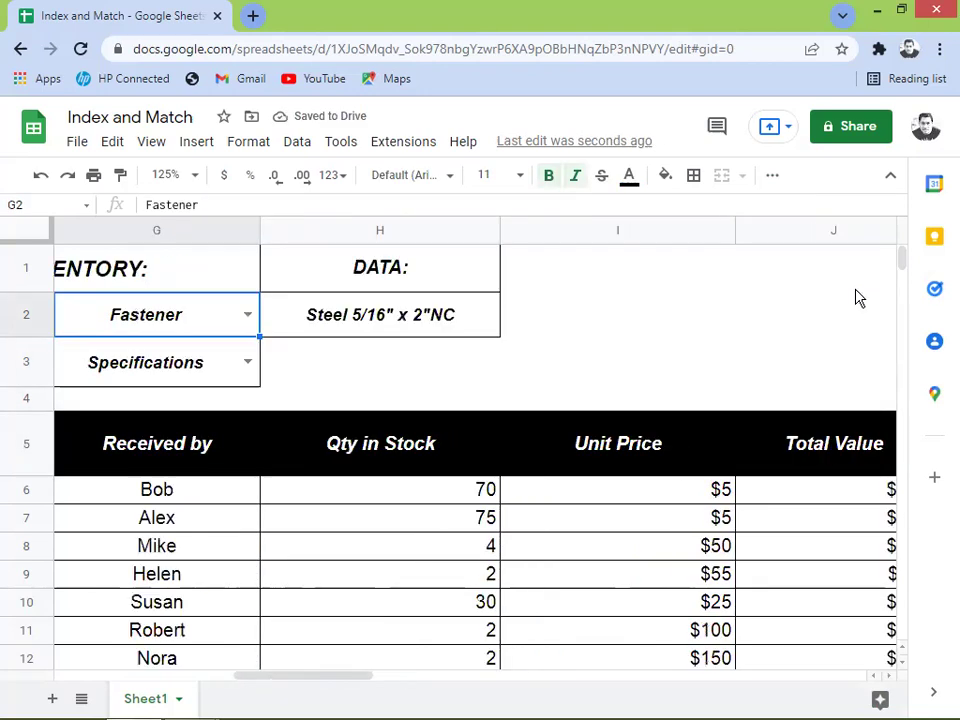
pyautogui.press('Left')
pyautogui.press('Right')
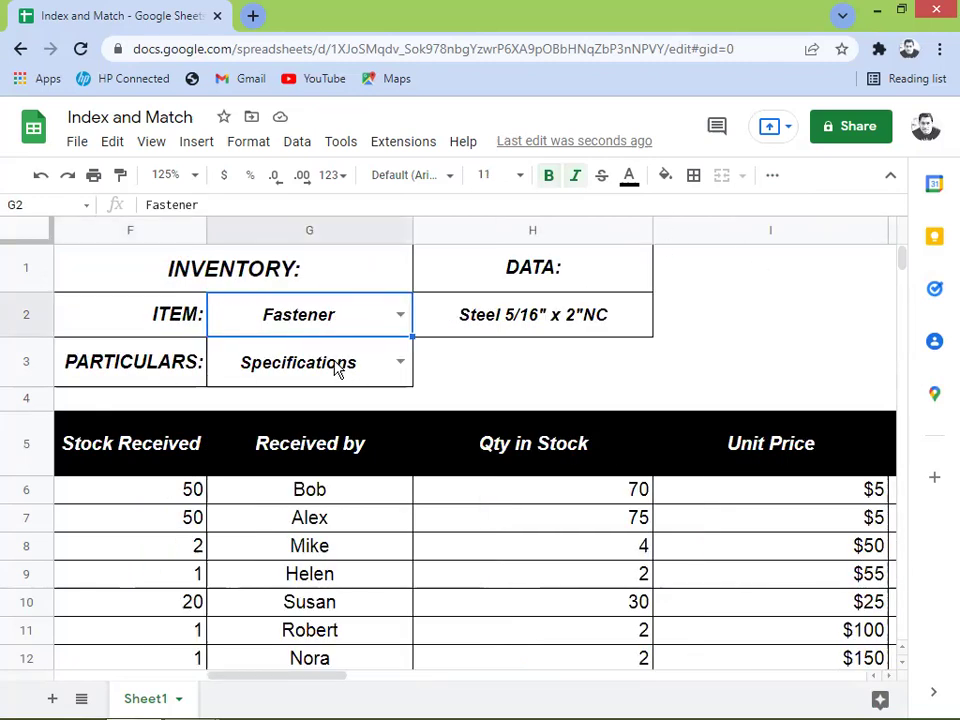
pyautogui.click(381, 354)
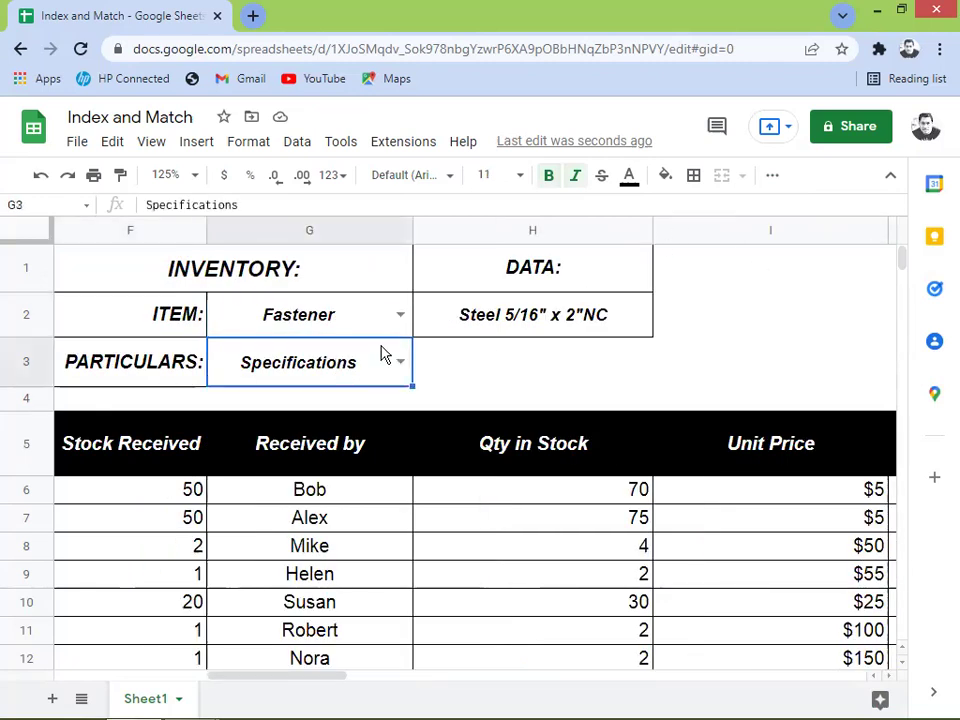
pyautogui.click(492, 320)
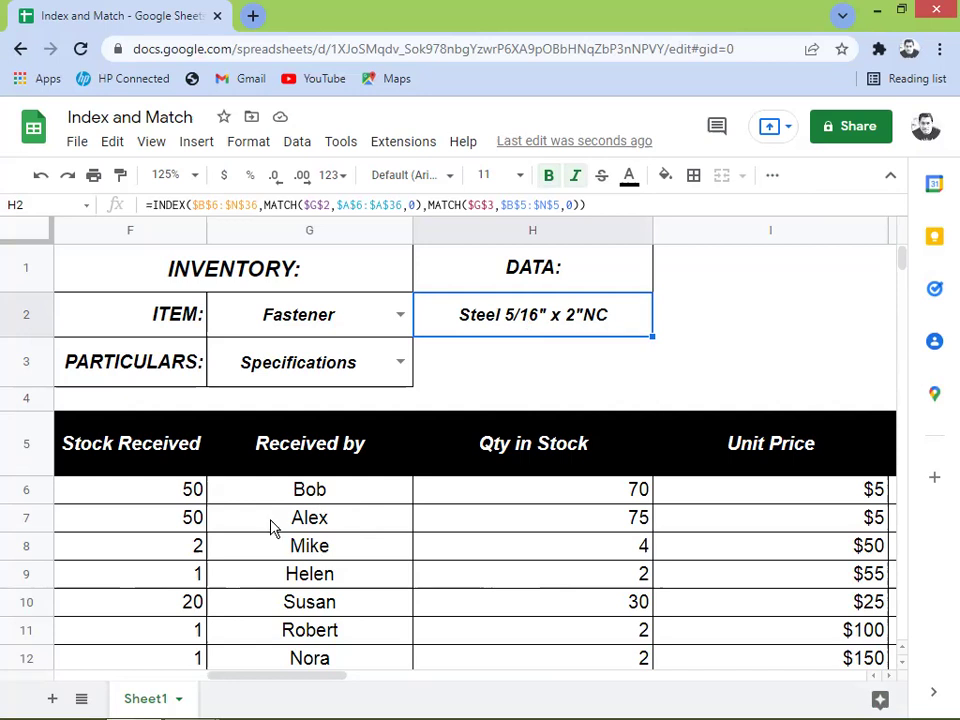
# Check the DATA result against the Specifications entry in the Fastener row of the inventory table
pyautogui.click(167, 497)
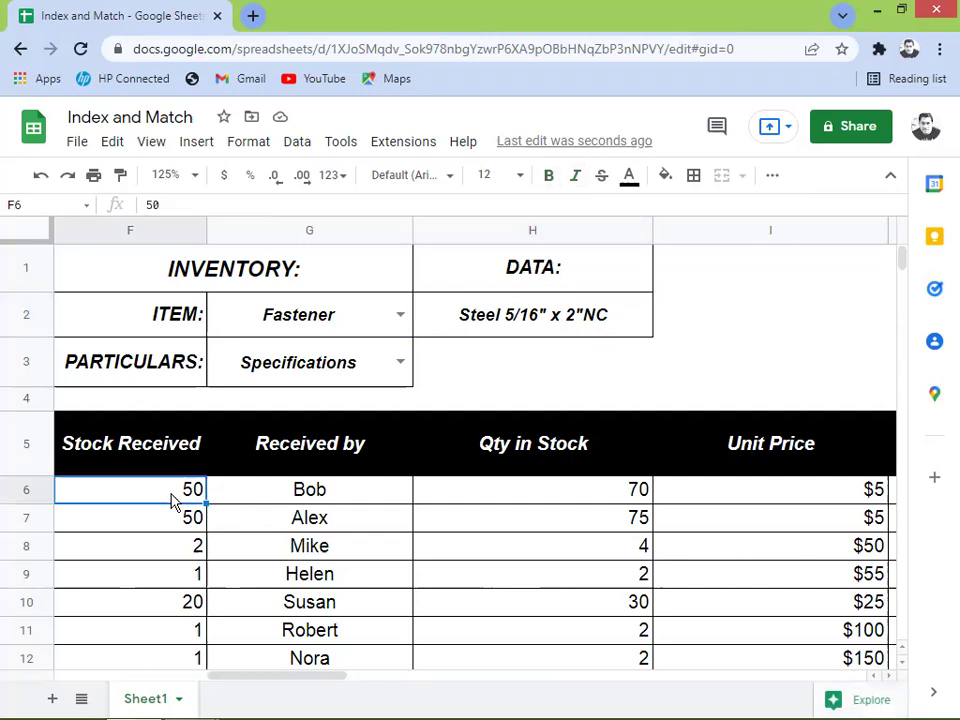
pyautogui.press('Left')
pyautogui.press('Left')
pyautogui.press('Left')
pyautogui.press('Left')
pyautogui.press('Left')
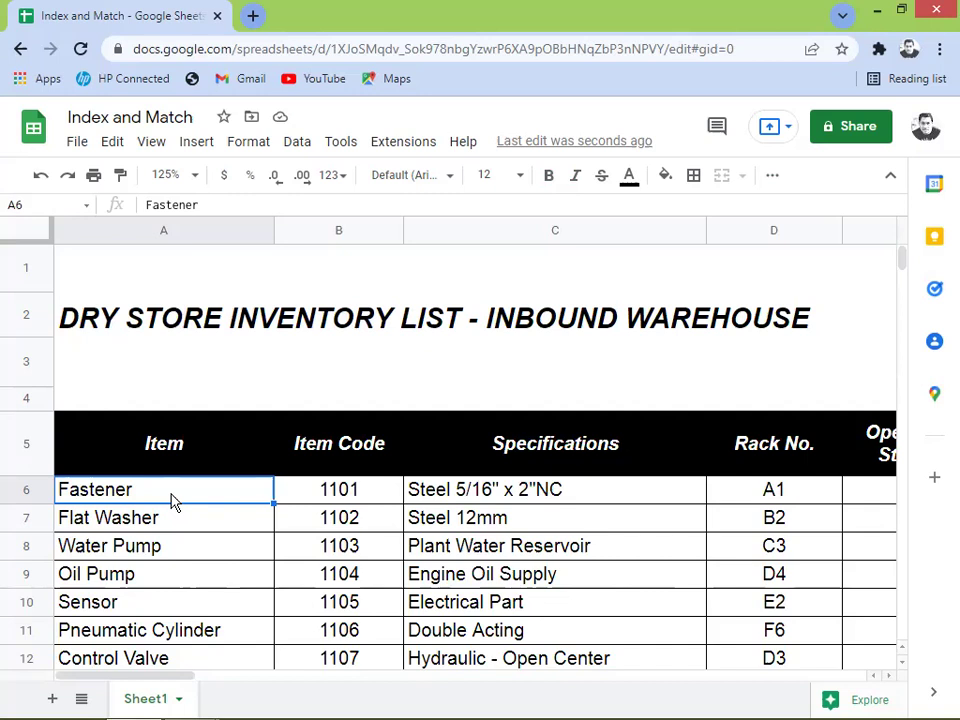
pyautogui.press('Right')
pyautogui.press('Right')
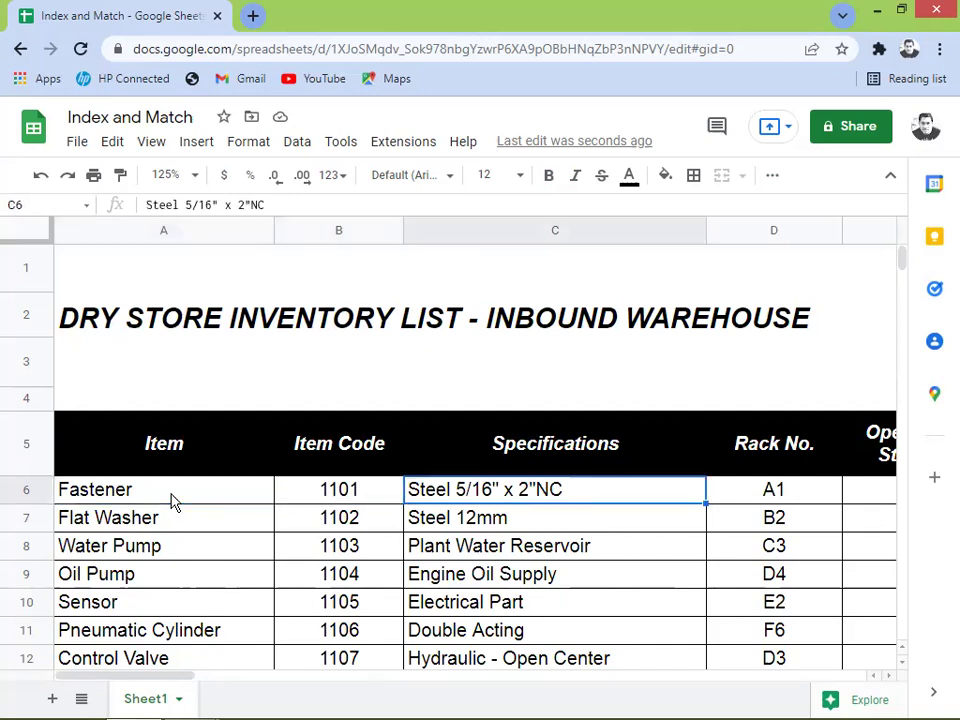
pyautogui.press('Up')
pyautogui.press('Down')
pyautogui.press('Right')
pyautogui.press('Left')
pyautogui.press('Right')
pyautogui.press('Right')
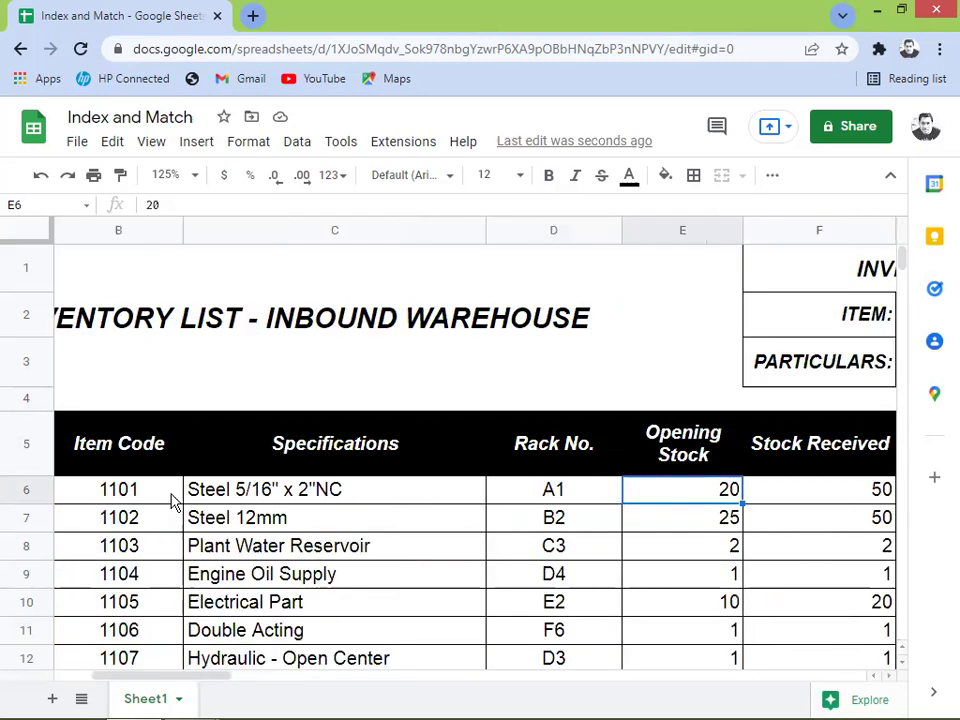
# Set the ITEM selection in G2 to Oil Pump and the PARTICULARS selection in G3 to Received by
pyautogui.press('Right')
pyautogui.press('Right')
pyautogui.press('Right')
pyautogui.press('Right')
pyautogui.press('Left')
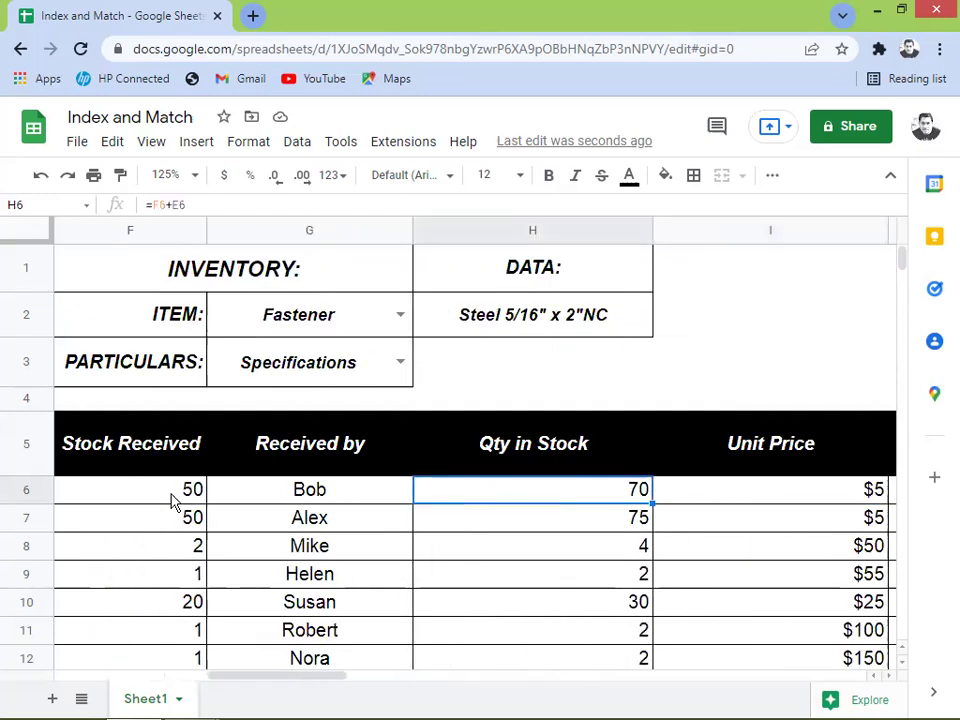
pyautogui.click(397, 317)
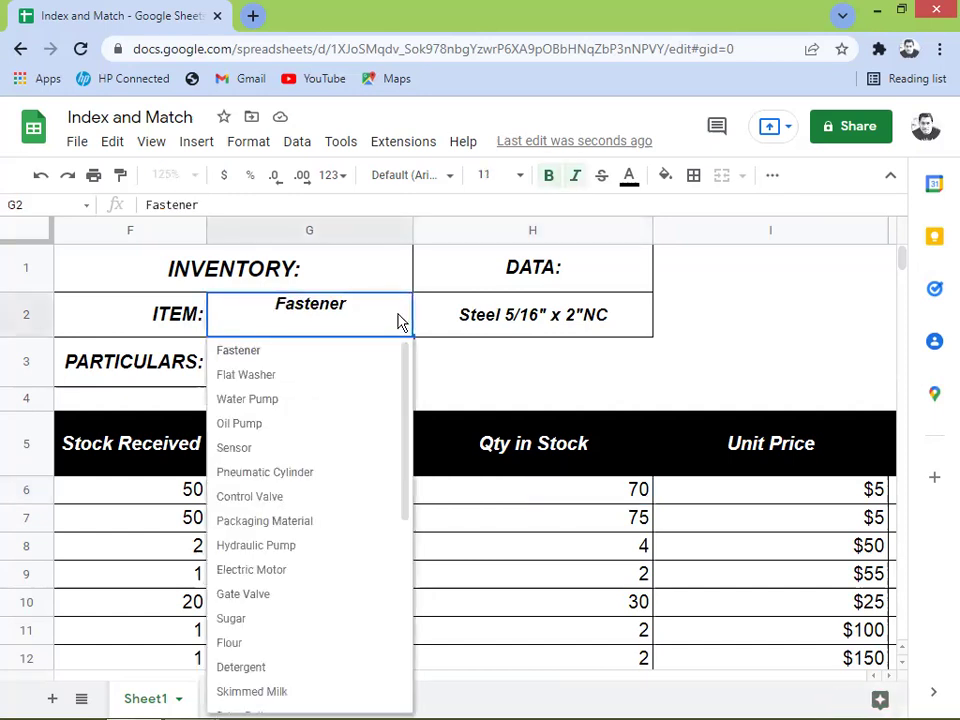
pyautogui.click(252, 426)
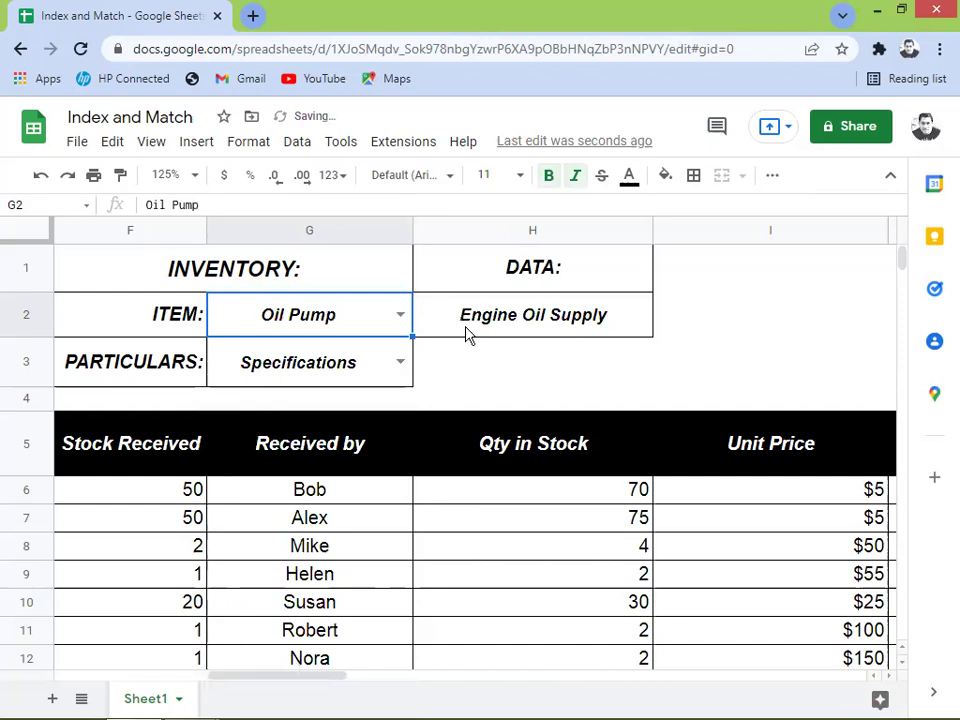
pyautogui.click(399, 365)
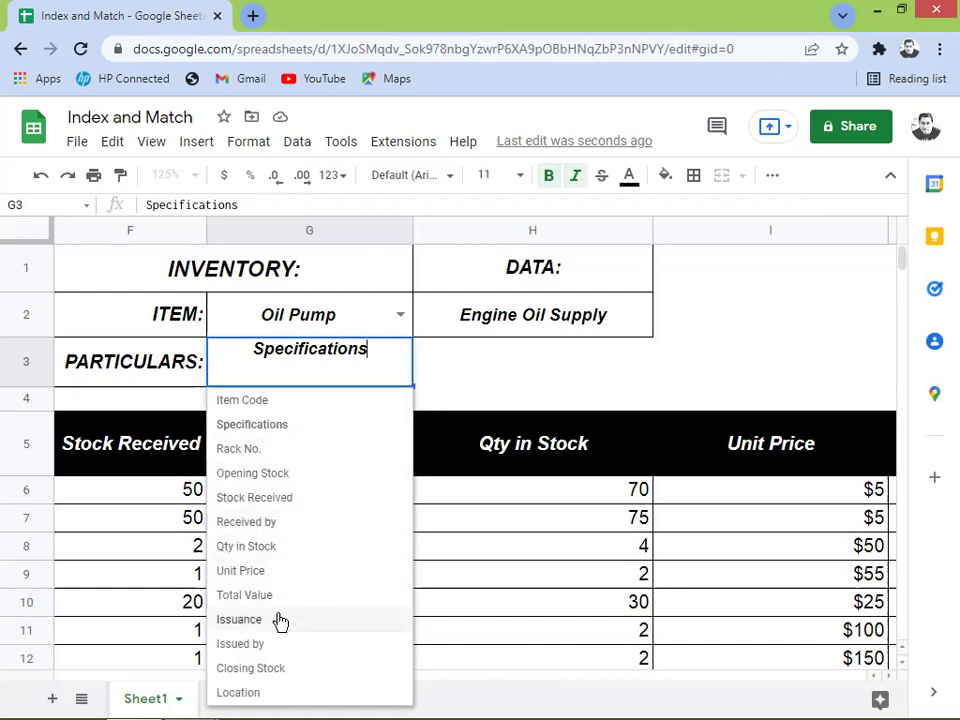
pyautogui.click(274, 525)
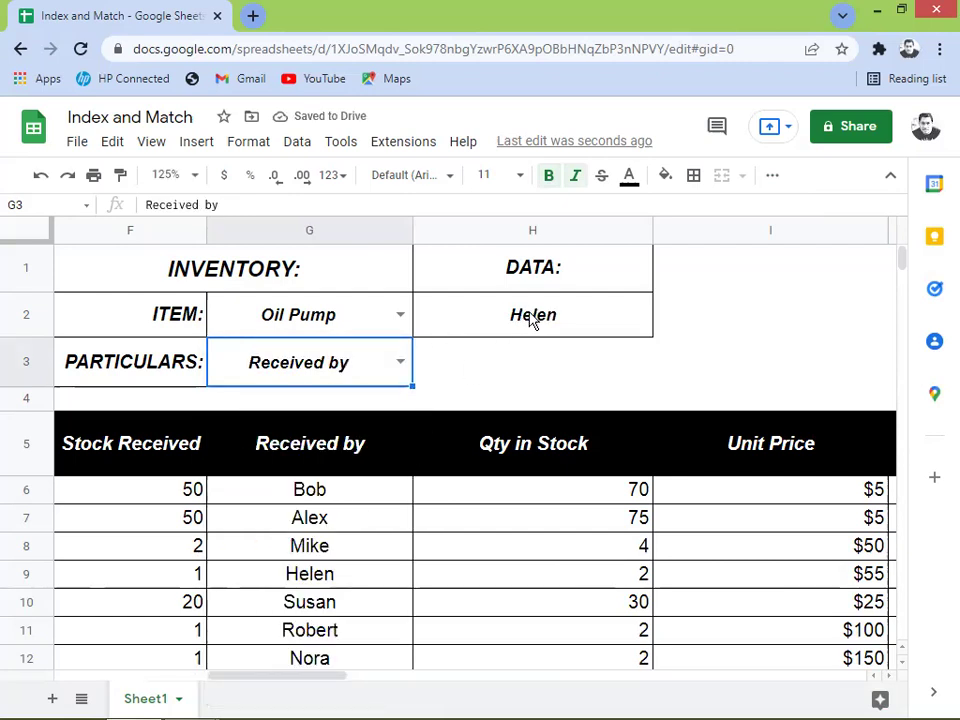
# Check the DATA result against the Received by entry in the Oil Pump row and look across that row's other columns
pyautogui.click(319, 578)
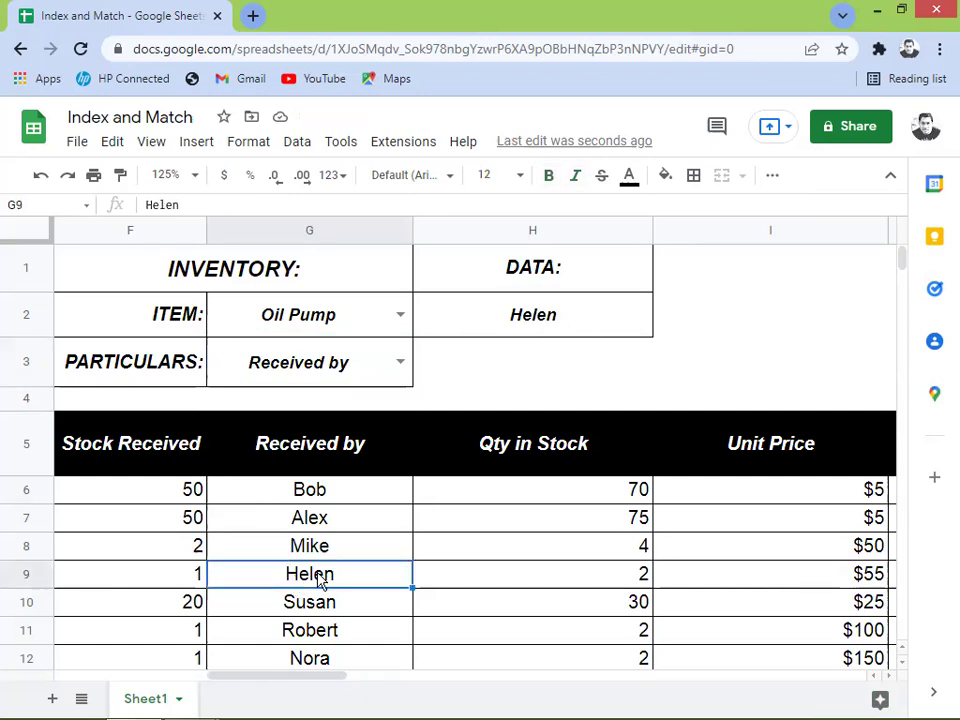
pyautogui.press('Left')
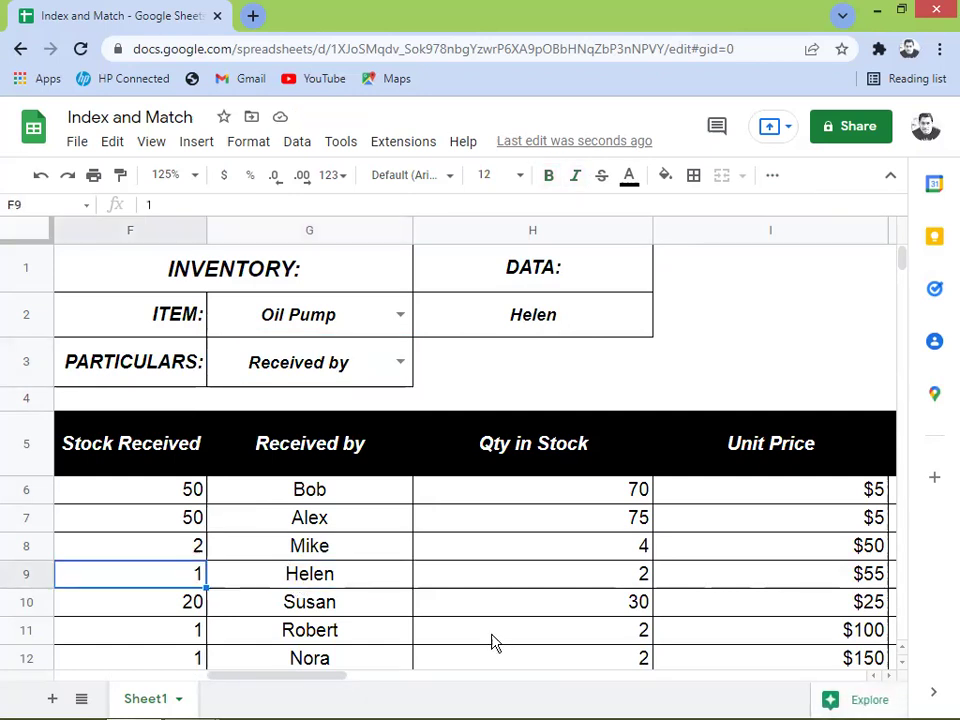
pyautogui.hotkey('ctrl', 'Left')
pyautogui.press('Right')
pyautogui.press('Right')
pyautogui.press('Left')
pyautogui.press('Right')
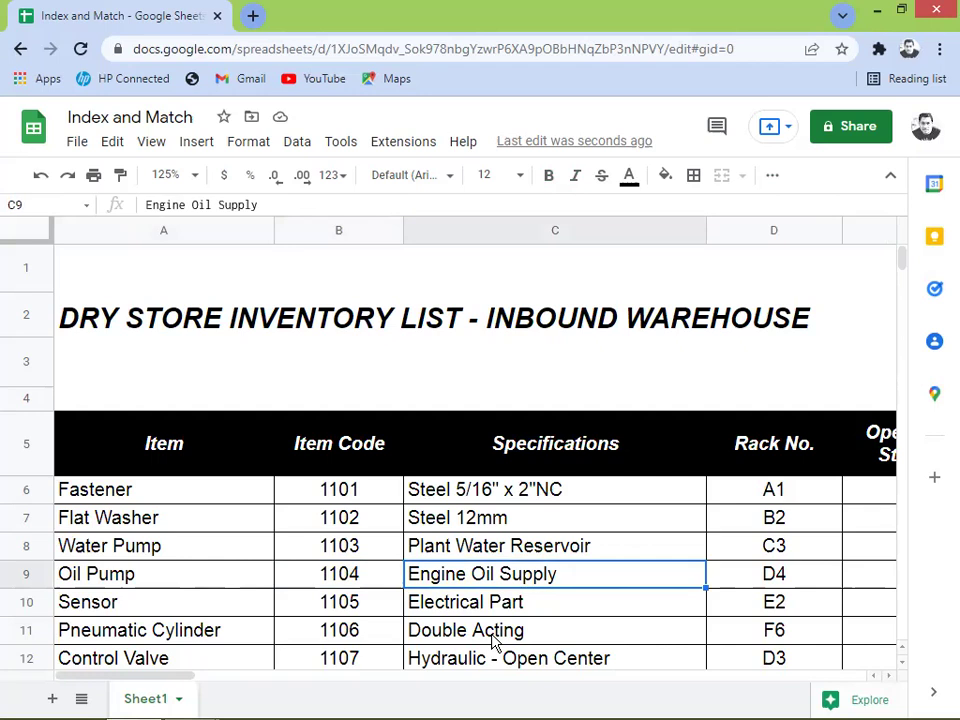
pyautogui.press('Right')
pyautogui.press('Right')
pyautogui.press('Right')
pyautogui.press('Right')
pyautogui.press('Right')
pyautogui.press('Right')
pyautogui.press('Right')
pyautogui.press('Right')
pyautogui.press('Right')
pyautogui.press('Right')
pyautogui.press('Left')
pyautogui.press('Left')
pyautogui.press('Left')
pyautogui.press('Left')
pyautogui.press('Left')
pyautogui.press('Left')
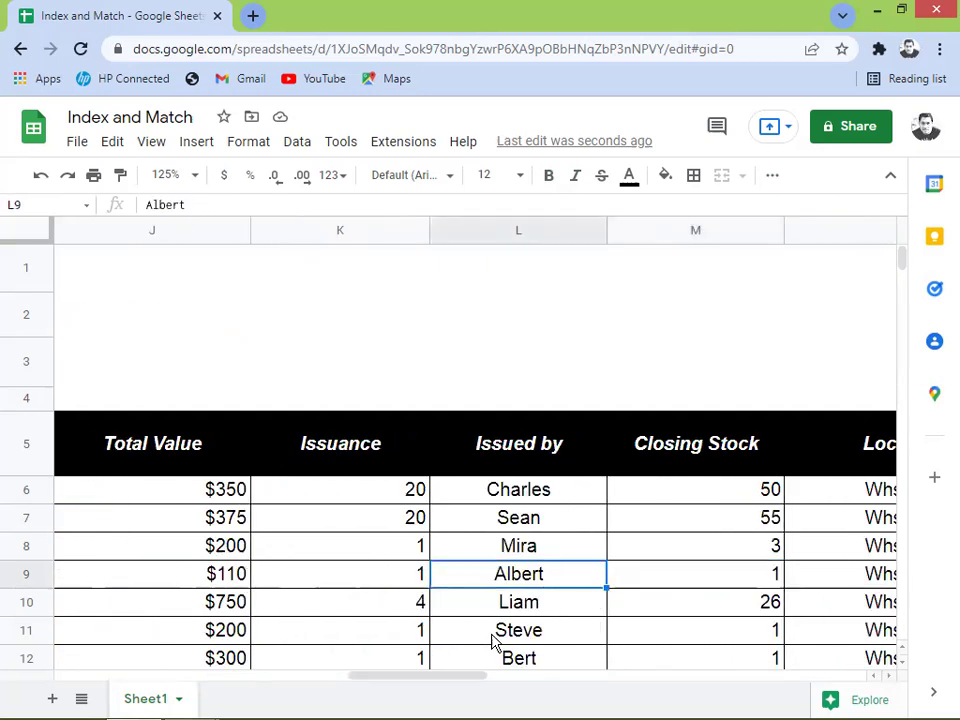
pyautogui.press('Left')
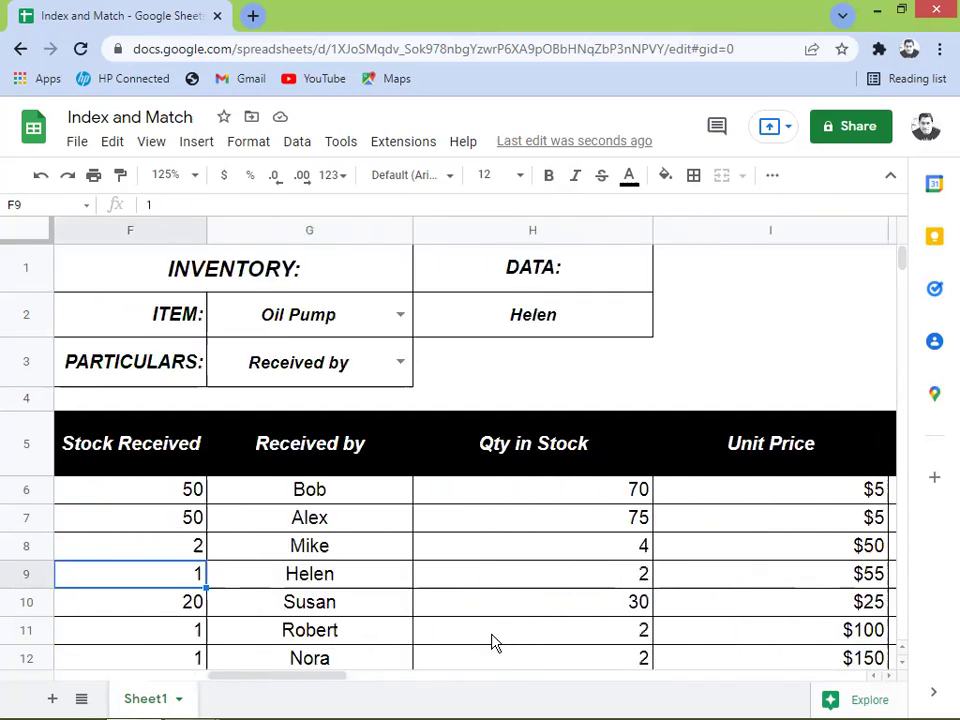
# Test the Oil Pump lookup with PARTICULARS set in turn to Unit Price, Qty in Stock and Closing Stock
pyautogui.click(400, 364)
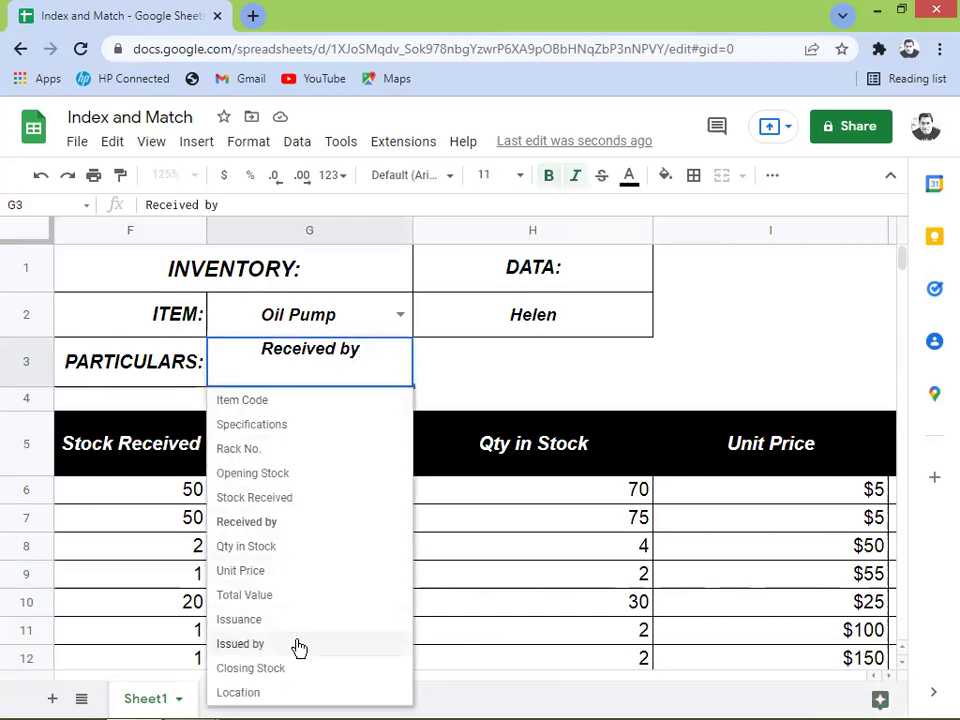
pyautogui.click(244, 571)
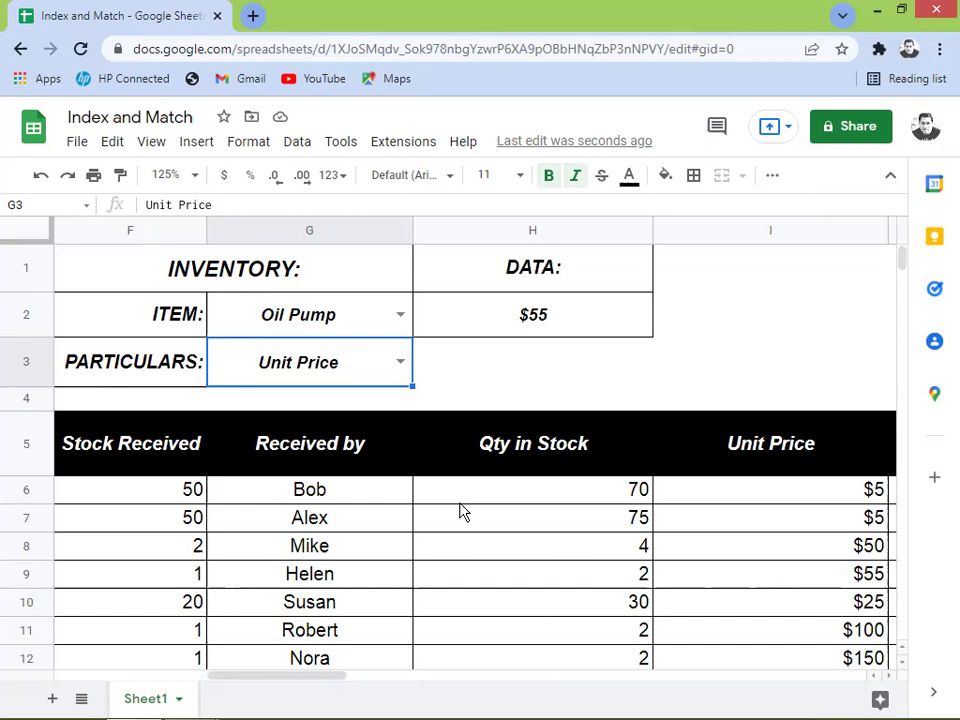
pyautogui.click(401, 366)
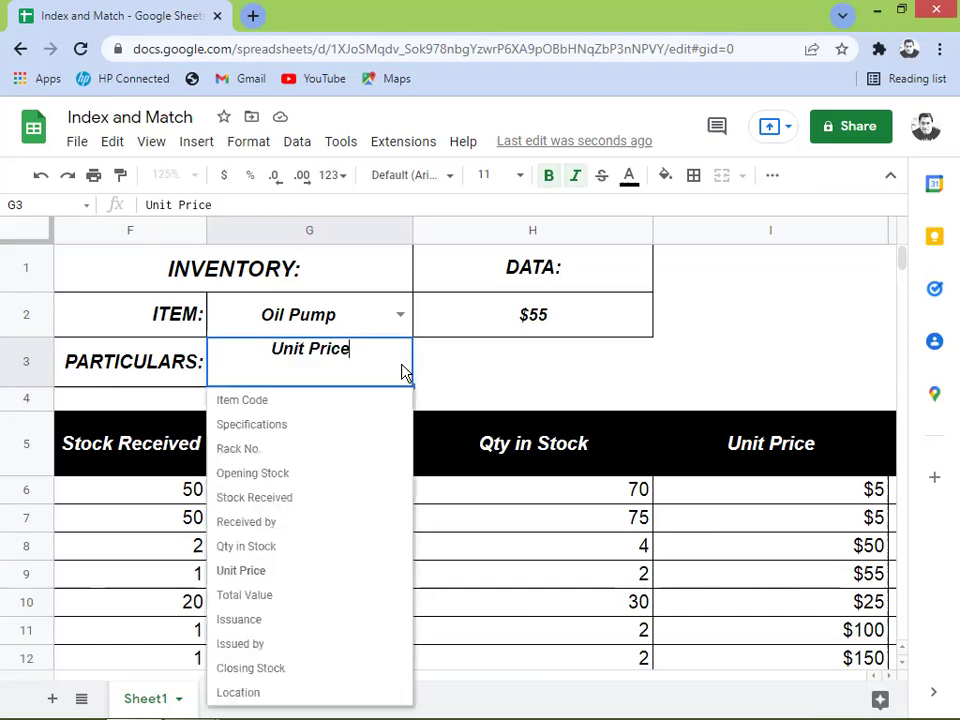
pyautogui.click(265, 549)
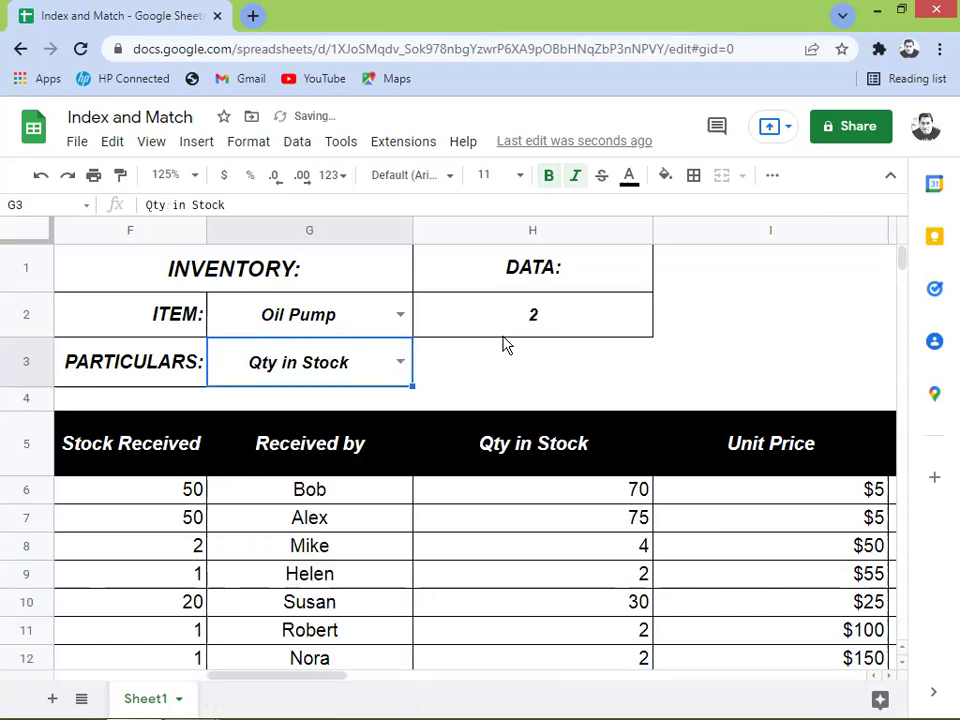
pyautogui.click(401, 364)
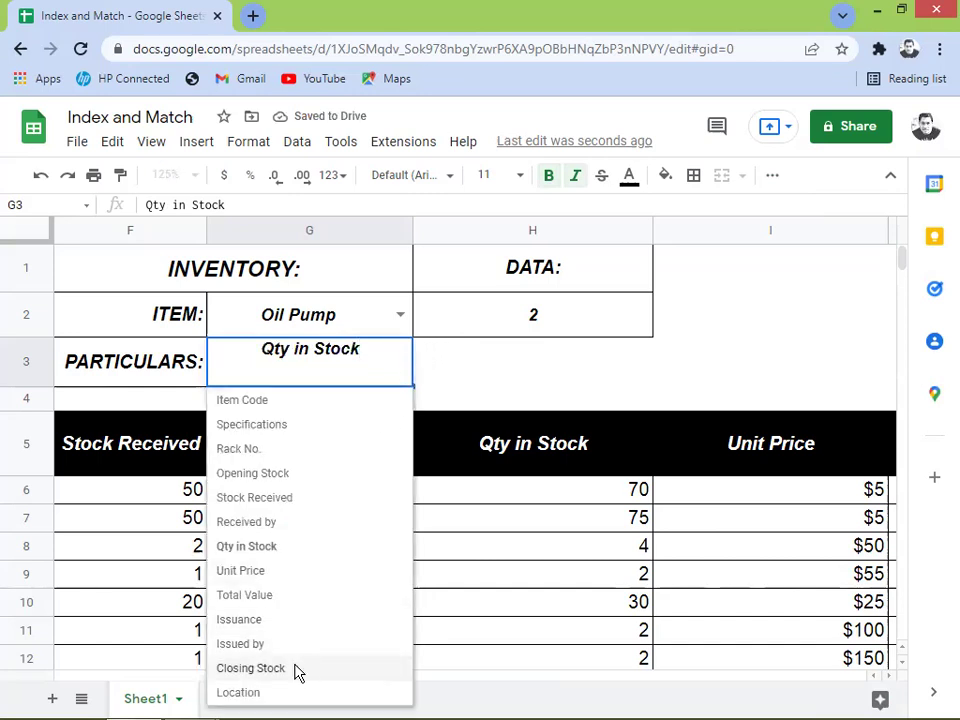
pyautogui.click(250, 668)
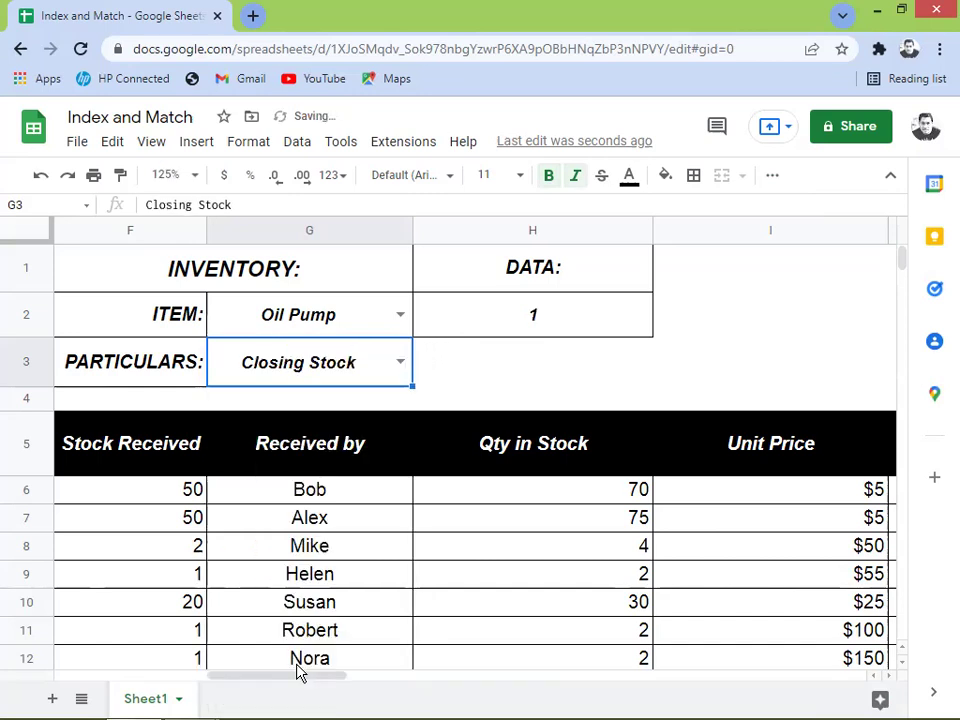
# Test the Oil Pump lookup with PARTICULARS set in turn to Issuance, Stock Received and Qty in Stock
pyautogui.click(400, 360)
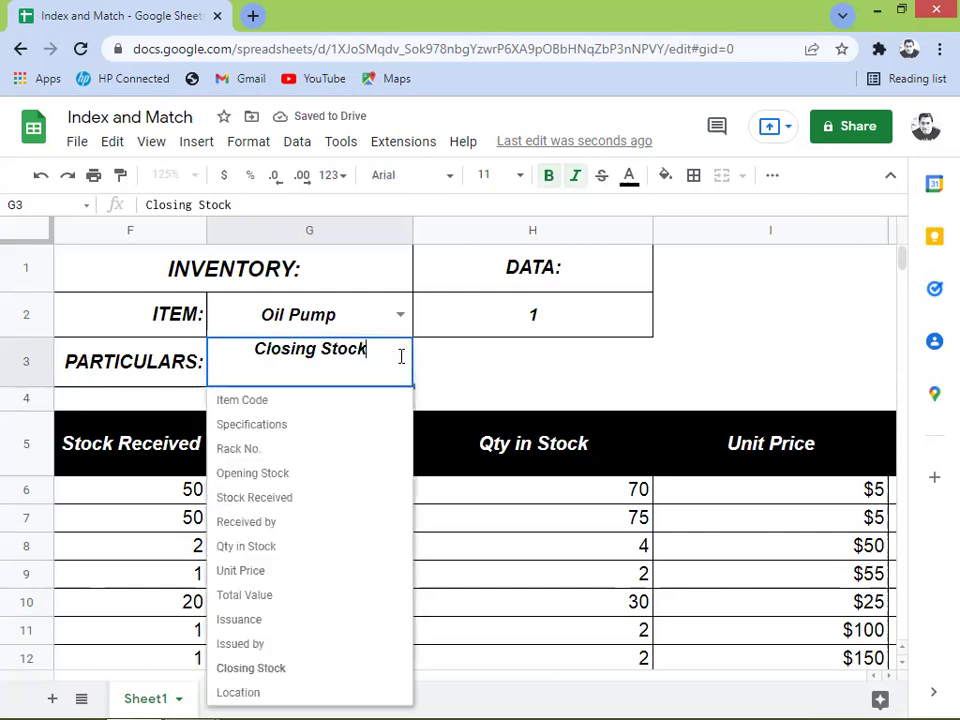
pyautogui.click(274, 622)
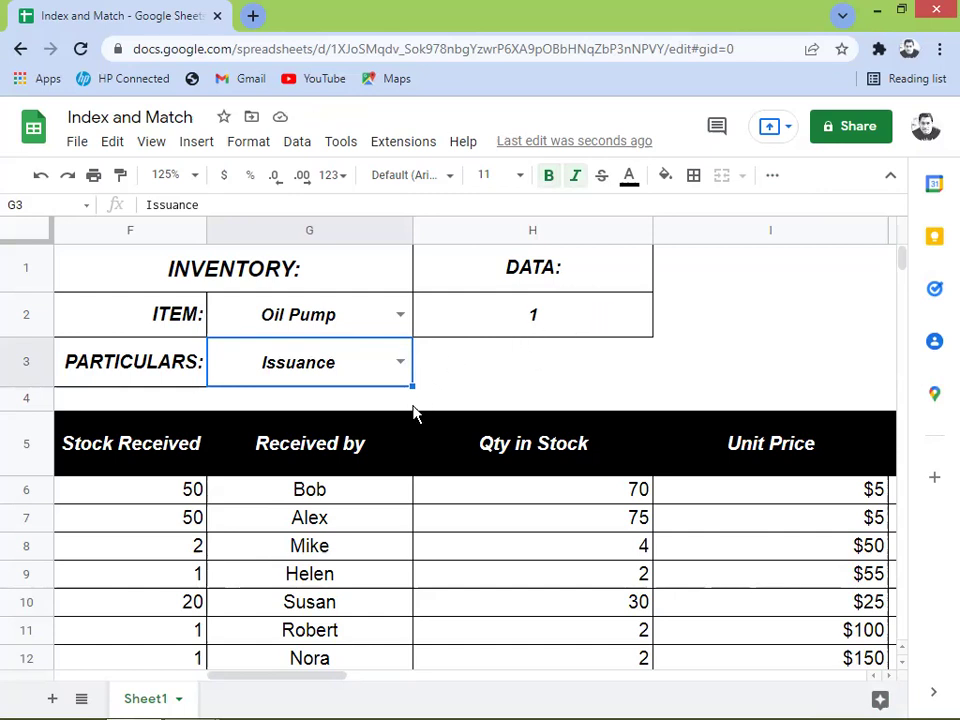
pyautogui.click(392, 368)
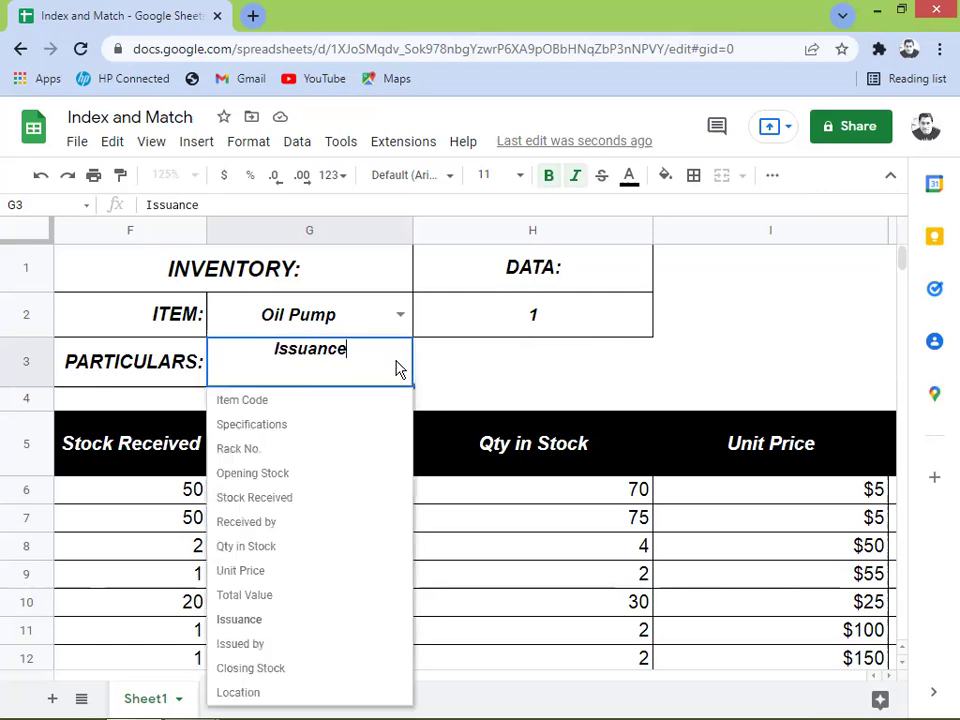
pyautogui.click(259, 499)
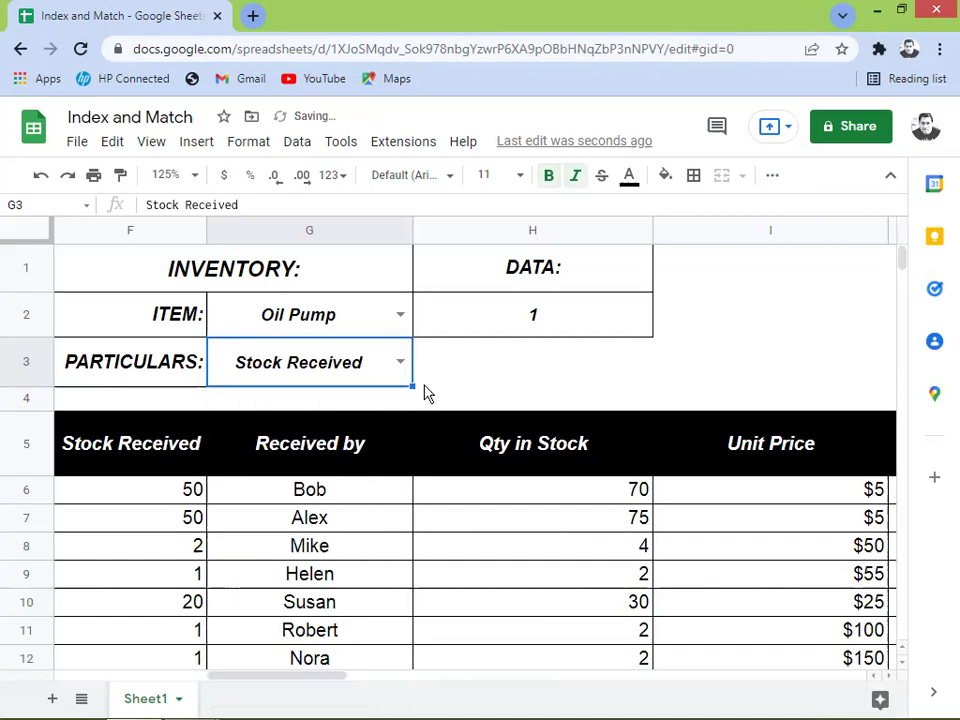
pyautogui.click(399, 372)
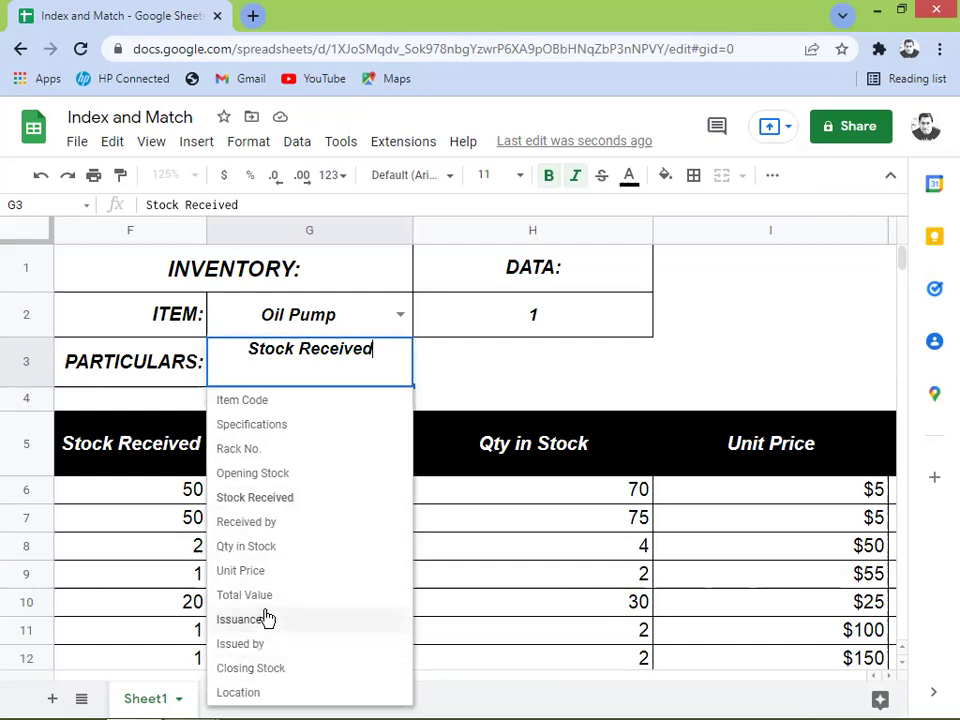
pyautogui.click(268, 549)
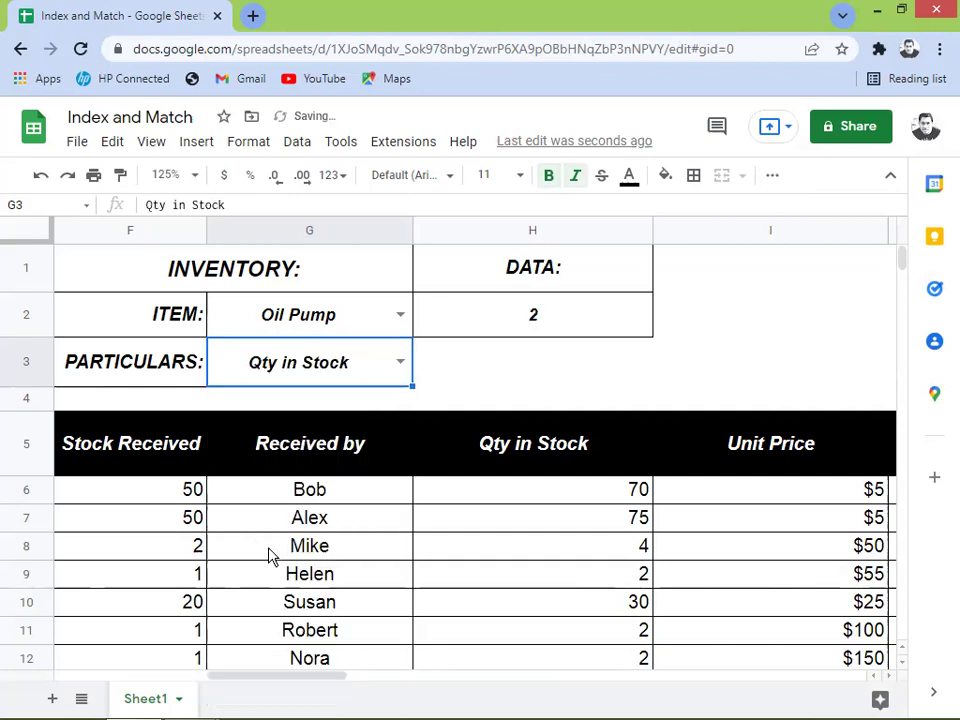
# Test the Oil Pump lookup with PARTICULARS set to Issued by, Received by, and Issued by again
pyautogui.click(404, 361)
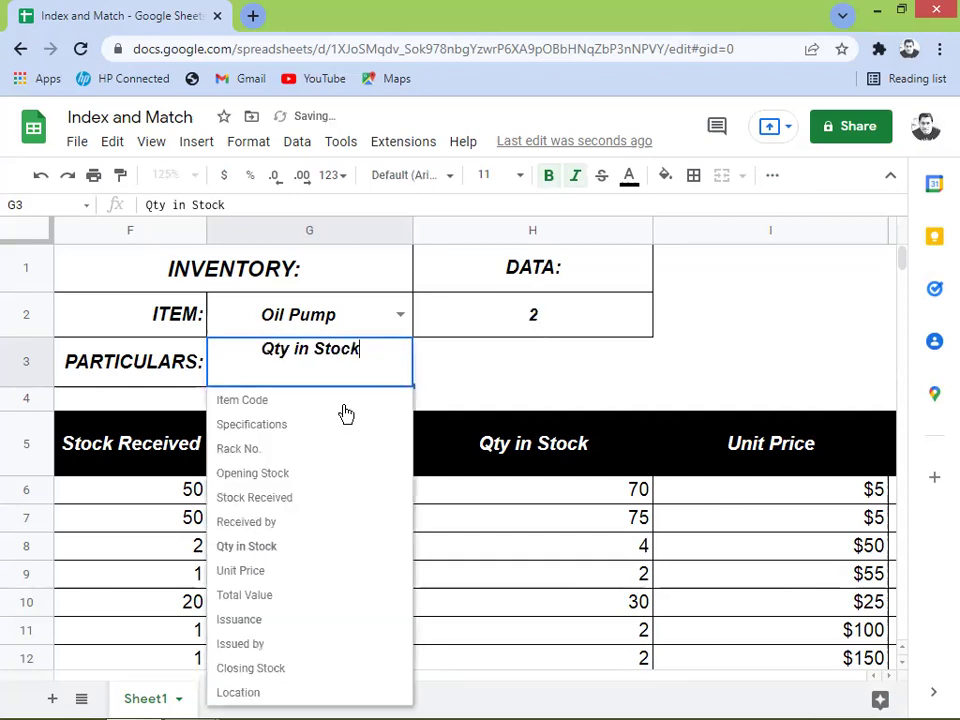
pyautogui.click(244, 644)
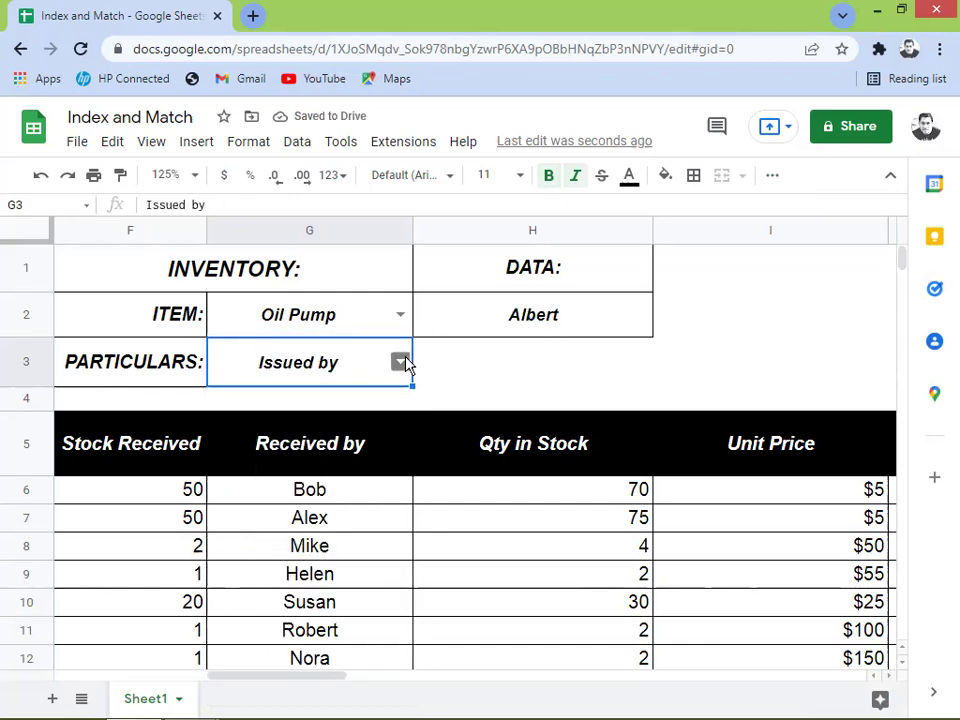
pyautogui.click(400, 363)
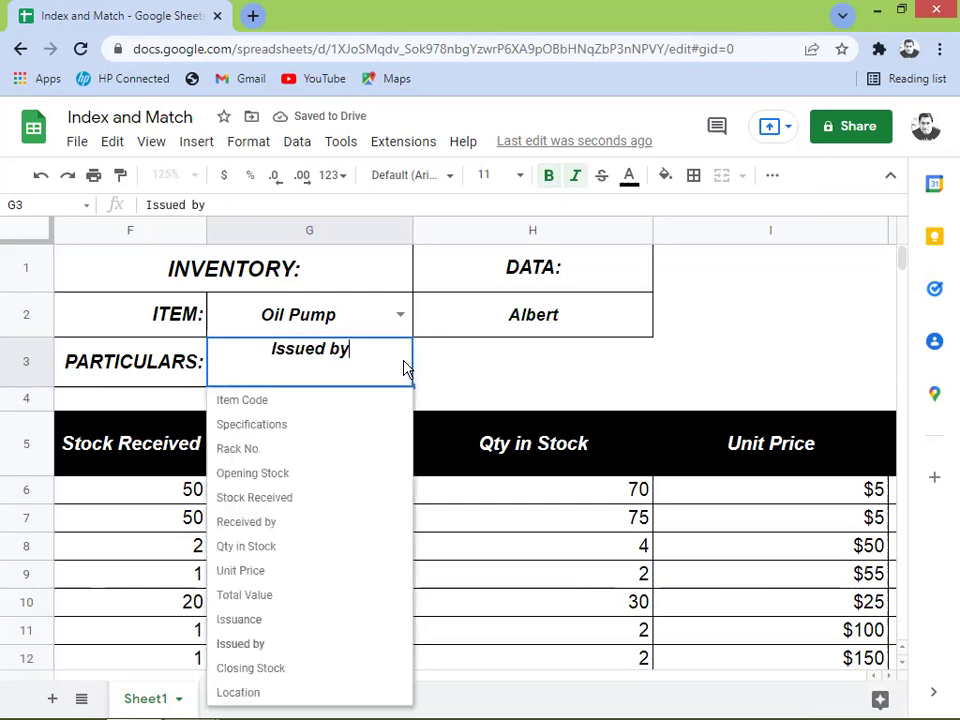
pyautogui.click(262, 522)
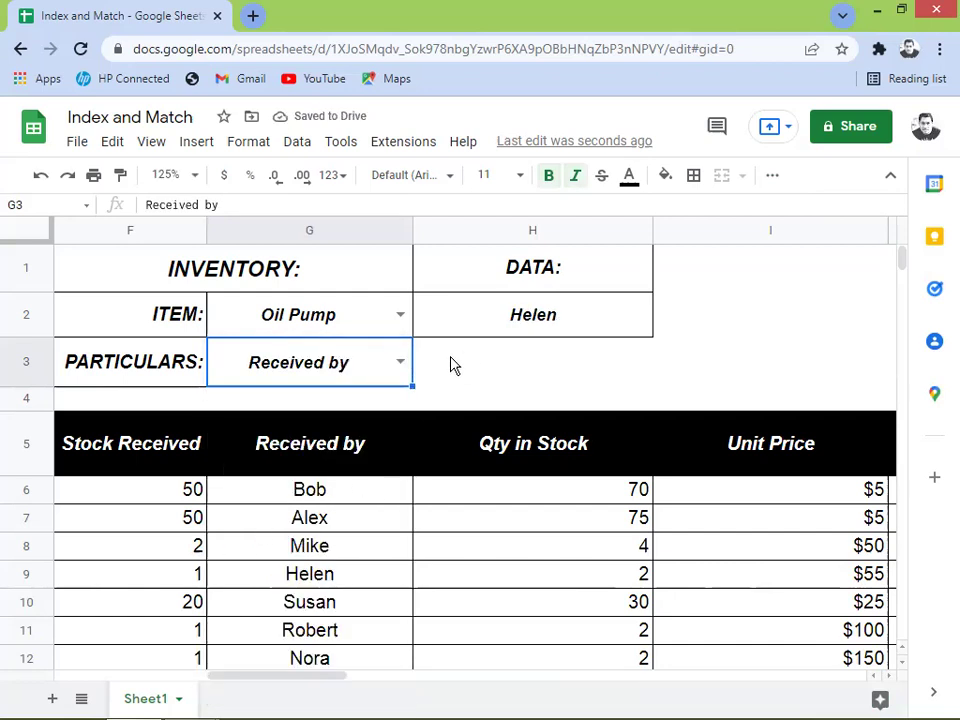
pyautogui.click(402, 366)
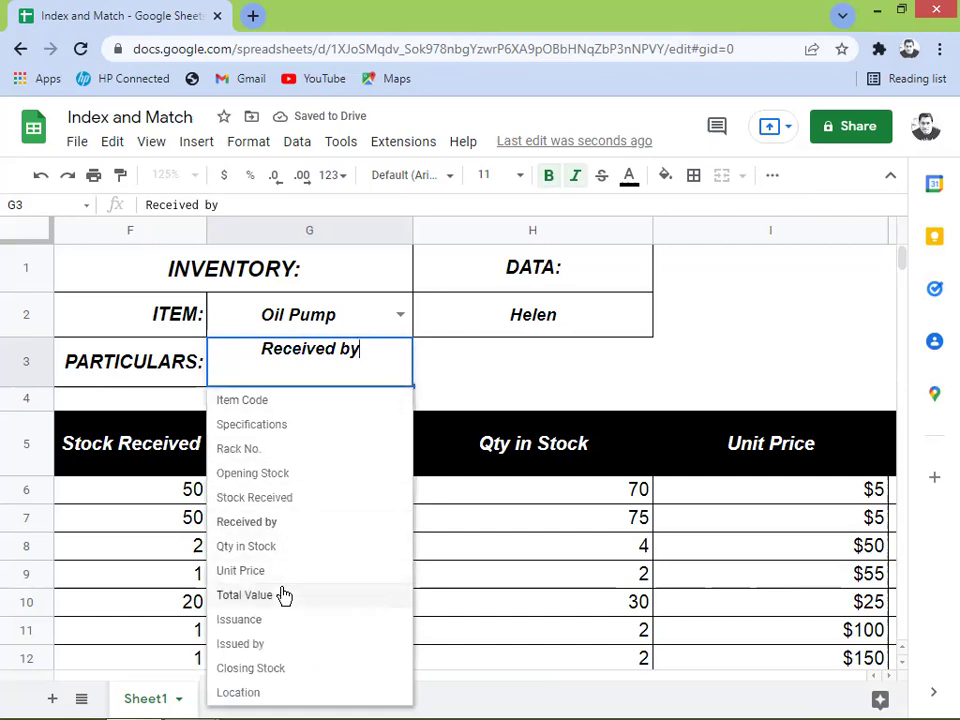
pyautogui.click(266, 643)
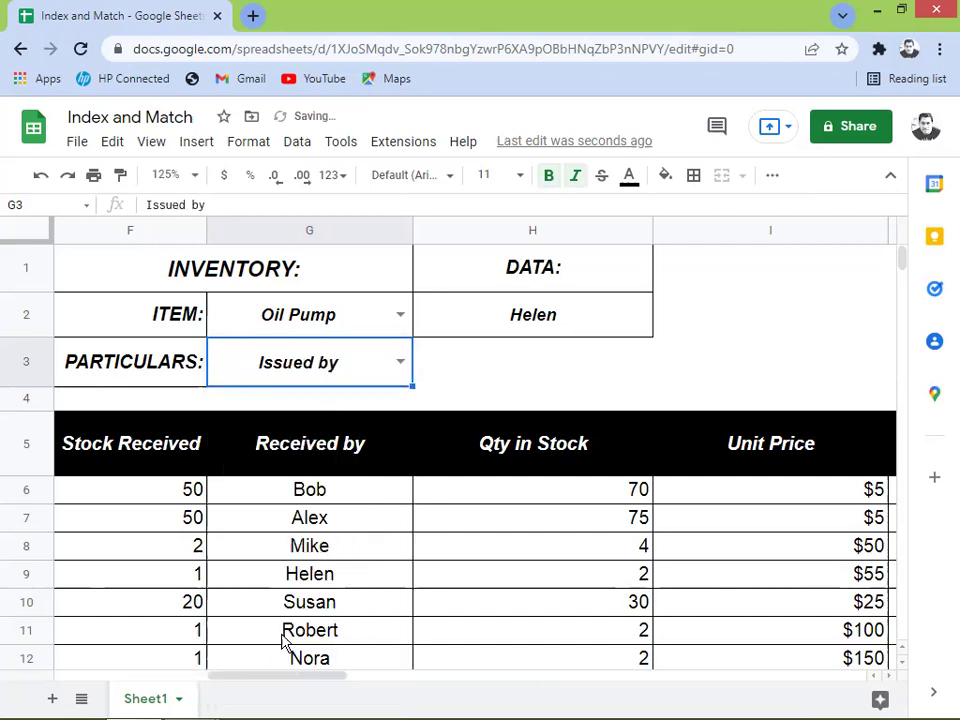
# Set PARTICULARS to Closing Stock and finally to Location to test the Oil Pump lookup
pyautogui.click(399, 364)
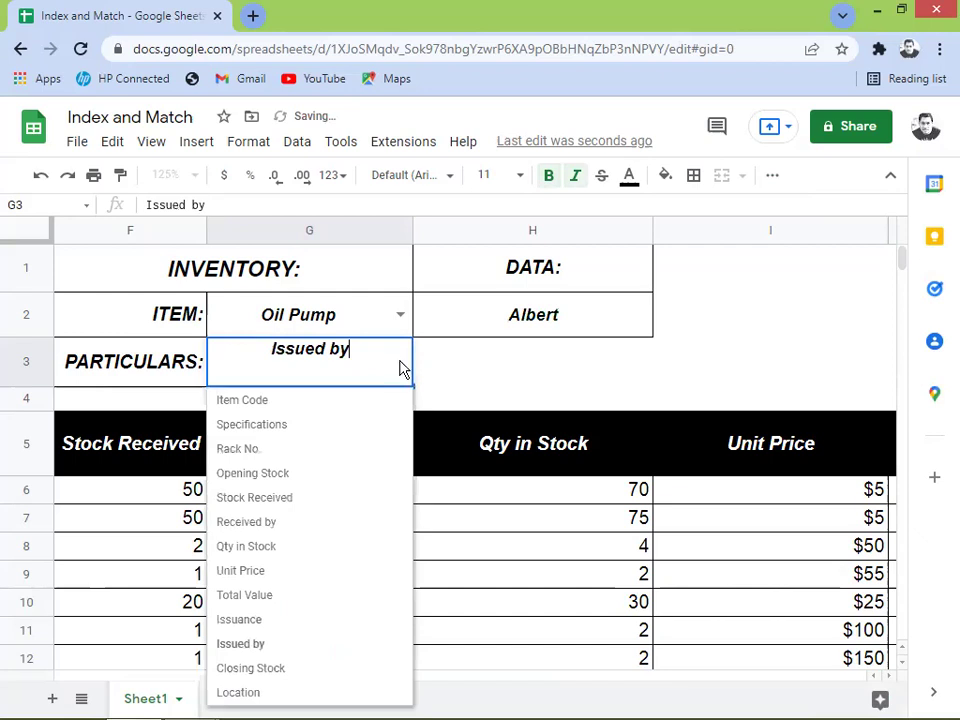
pyautogui.click(268, 669)
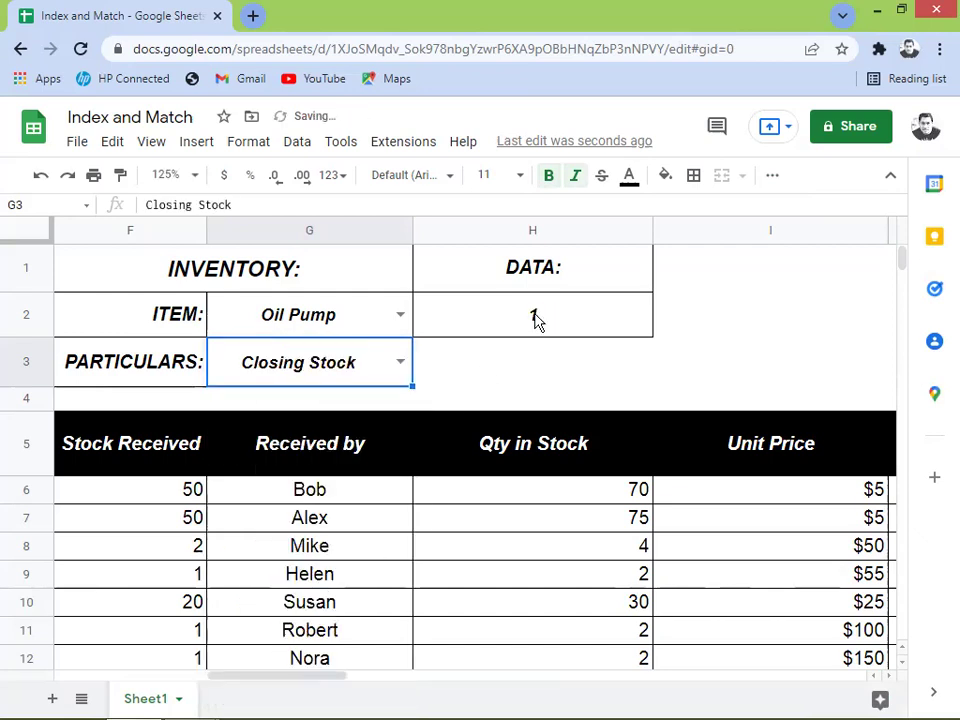
pyautogui.click(400, 363)
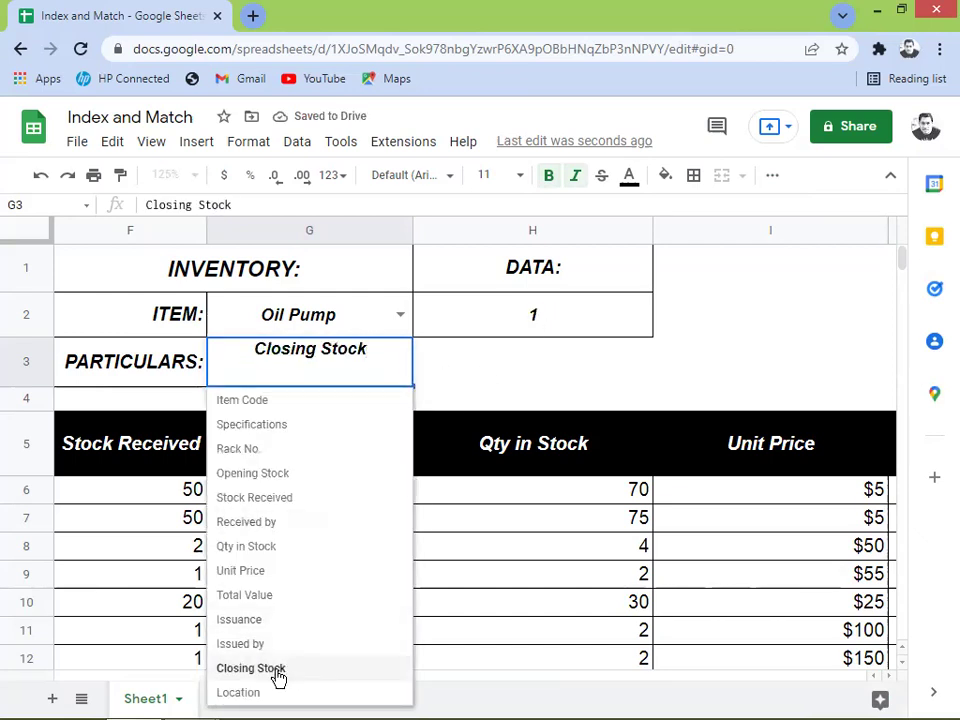
pyautogui.click(257, 694)
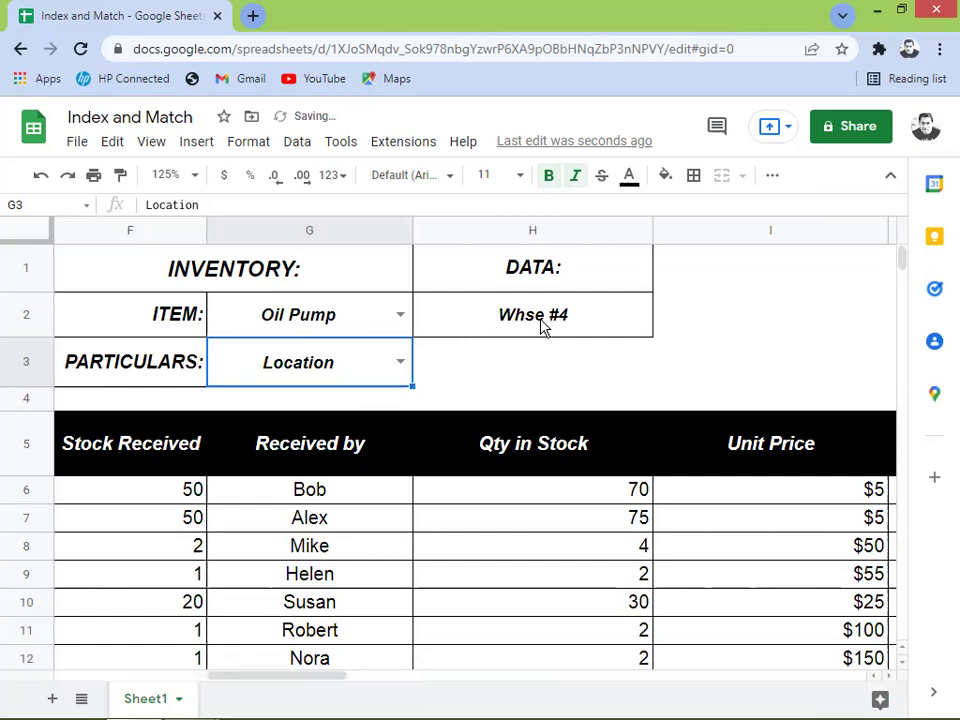
# Set ITEM to Pneumatic Cylinder and test the lookup with PARTICULARS set to Specifications and Rack No
pyautogui.click(400, 316)
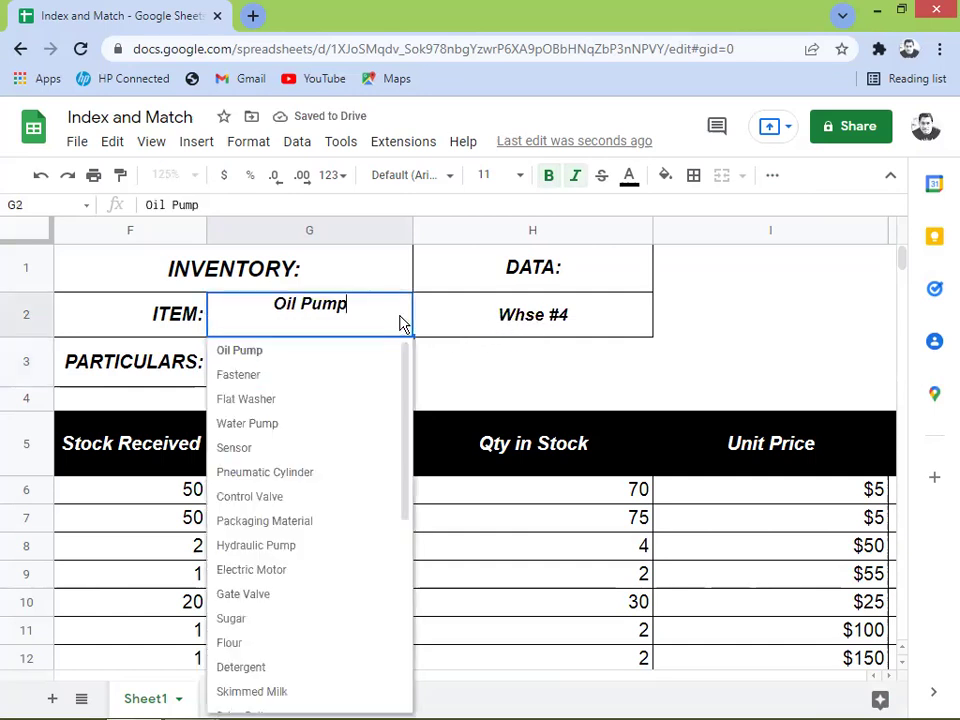
pyautogui.click(282, 482)
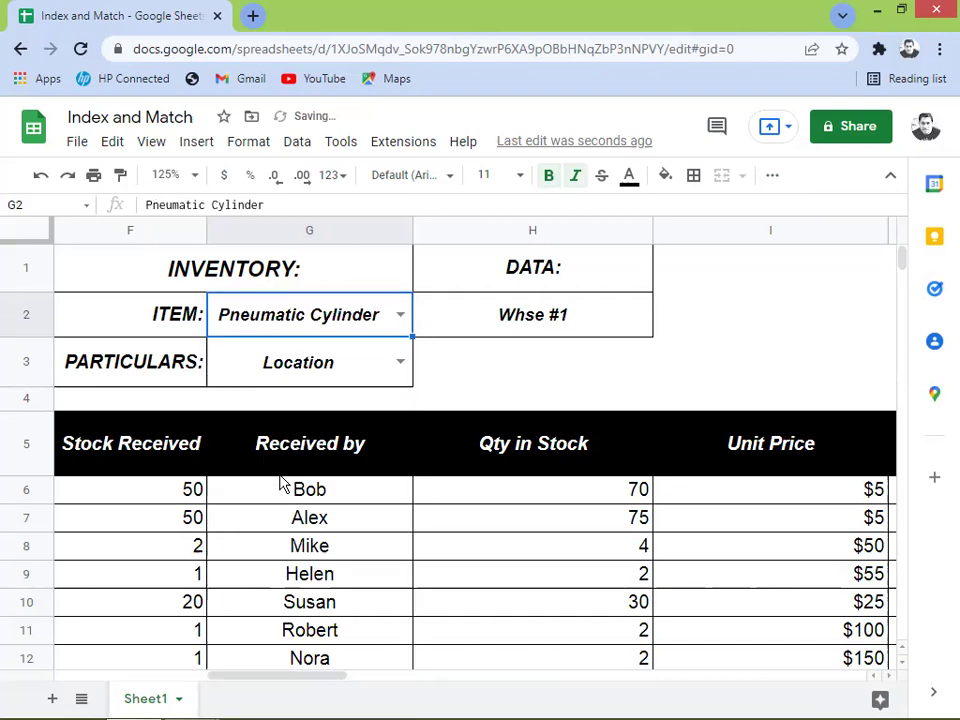
pyautogui.click(400, 364)
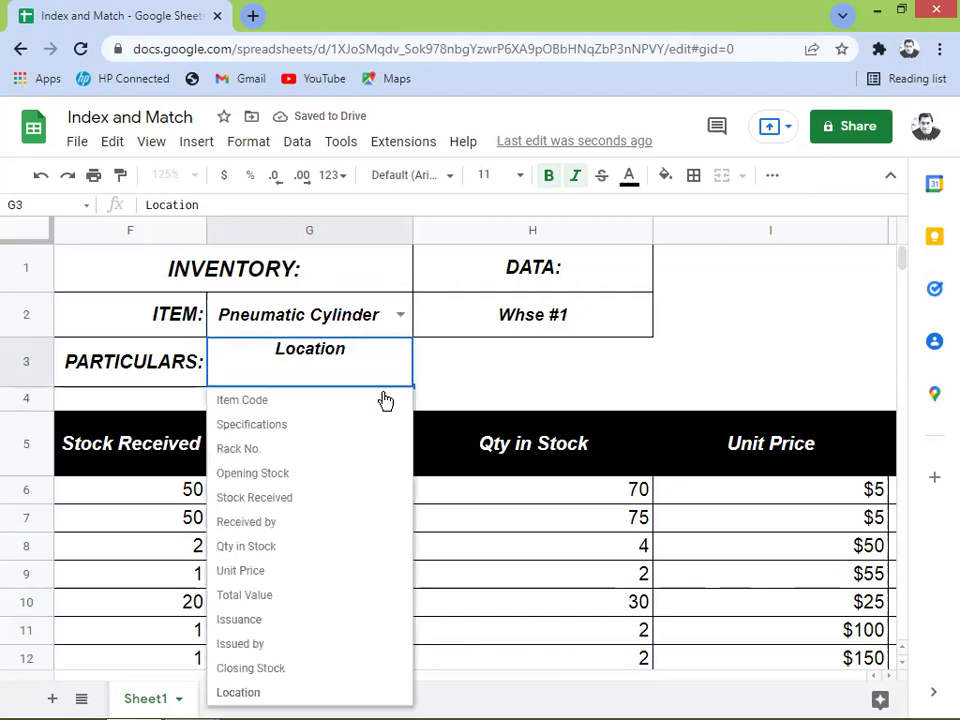
pyautogui.click(280, 426)
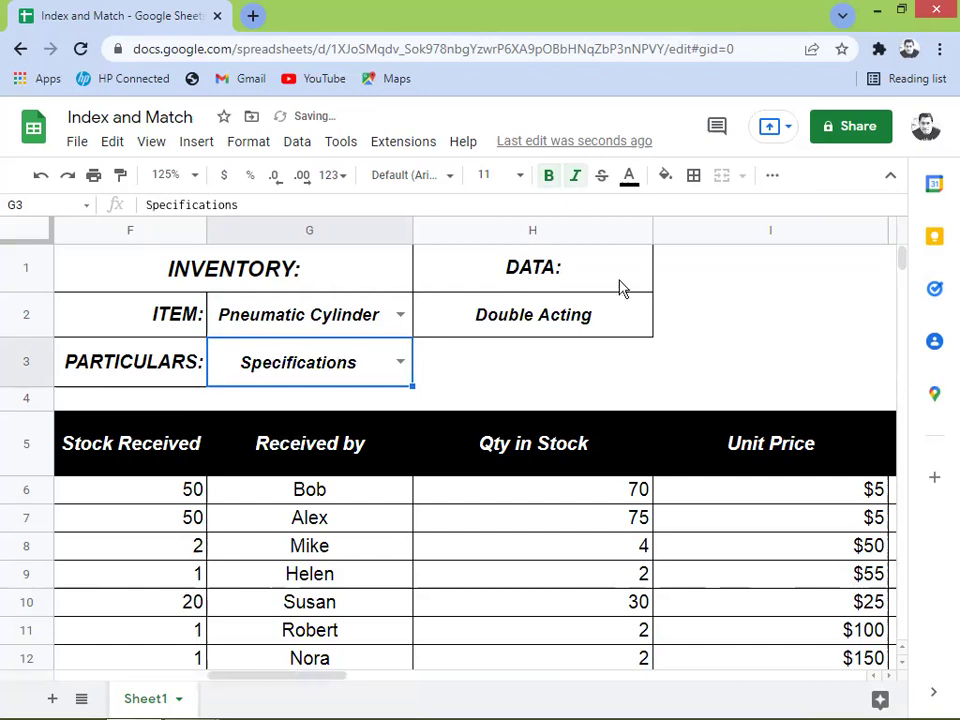
pyautogui.click(400, 365)
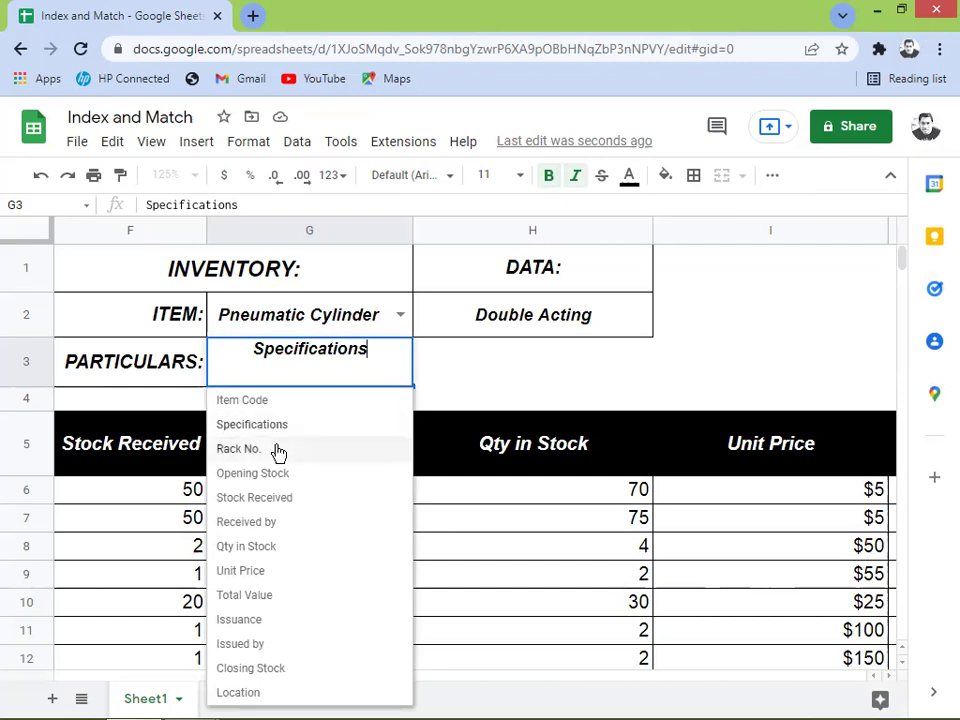
pyautogui.click(238, 449)
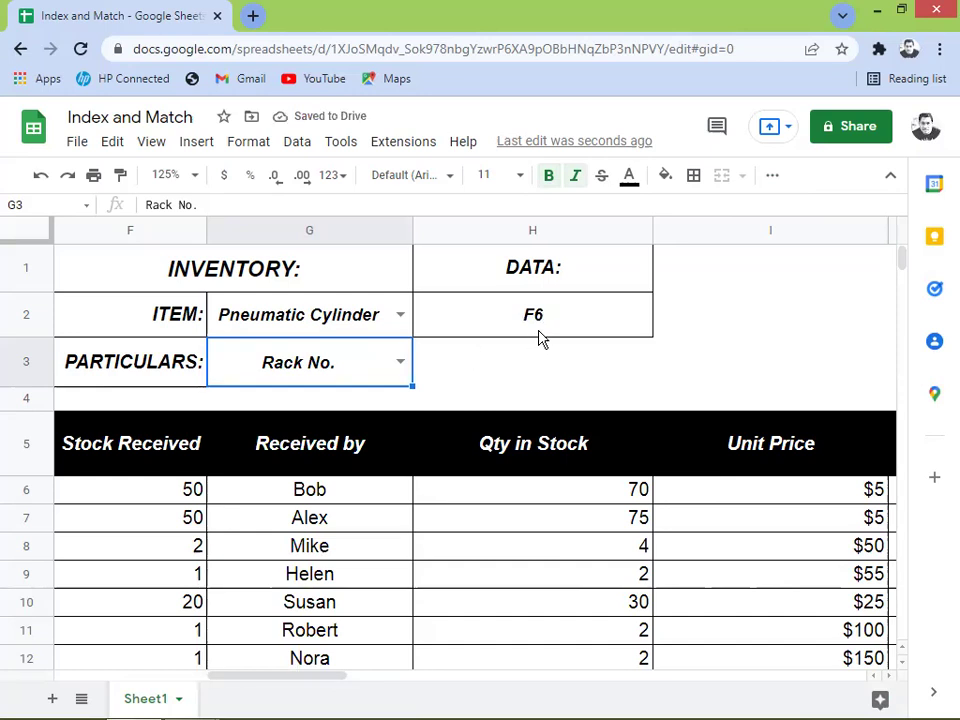
# Test the Pneumatic Cylinder lookup with PARTICULARS set in turn to Location, Opening Stock and Stock Received
pyautogui.click(401, 364)
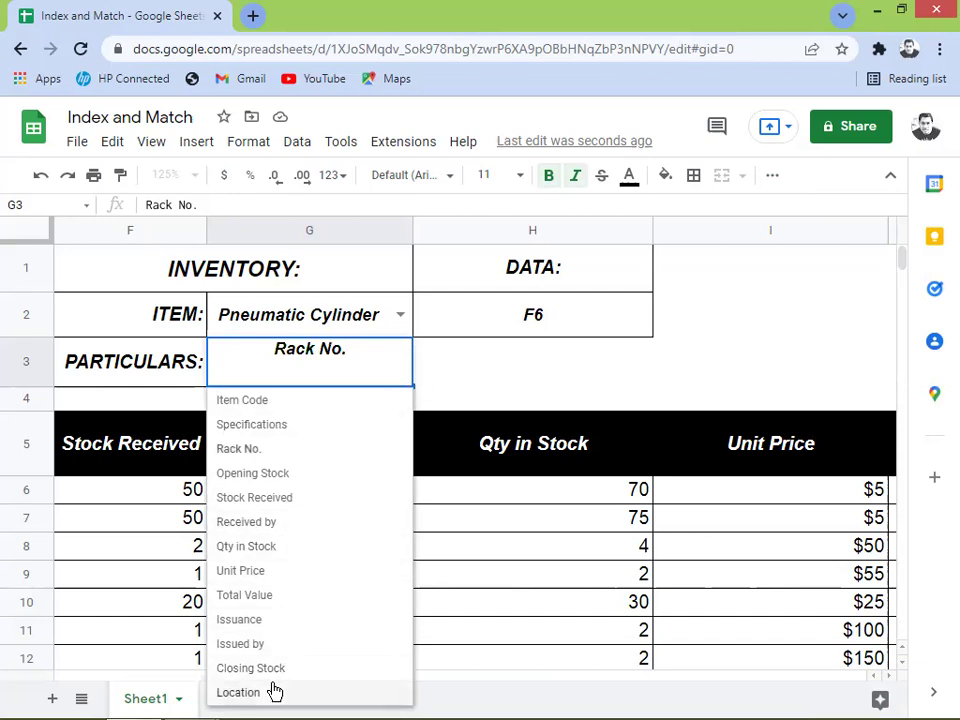
pyautogui.click(240, 692)
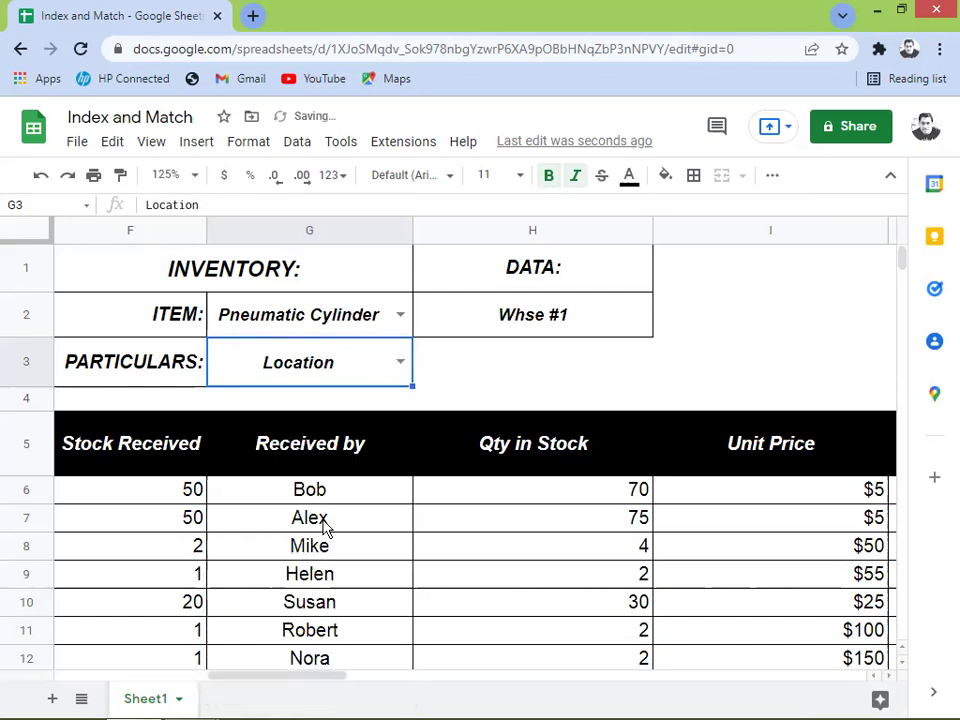
pyautogui.click(400, 362)
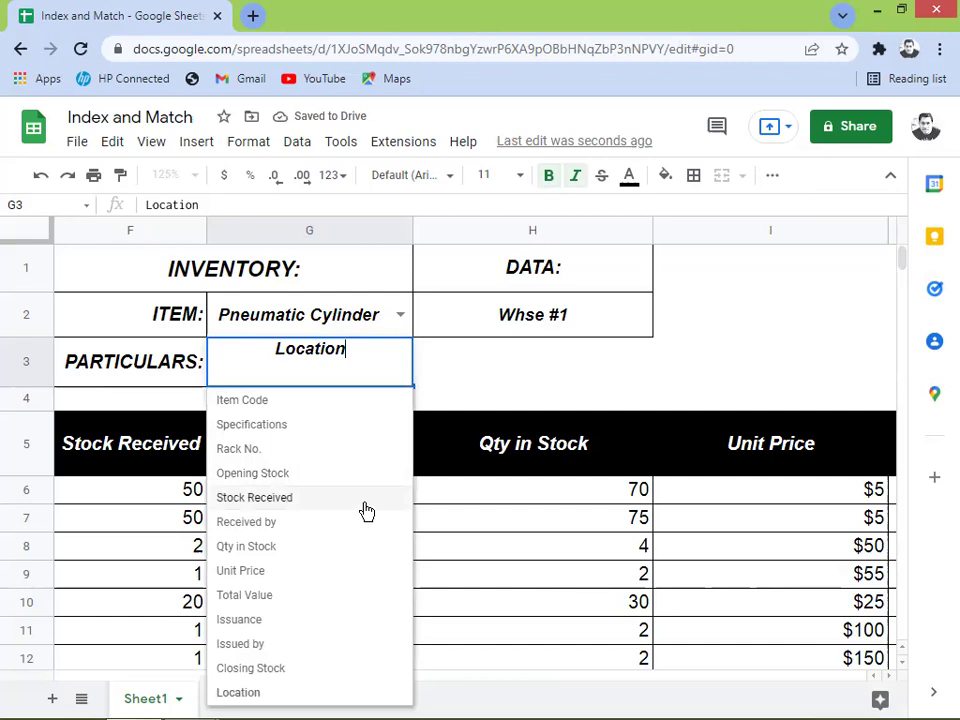
pyautogui.click(283, 478)
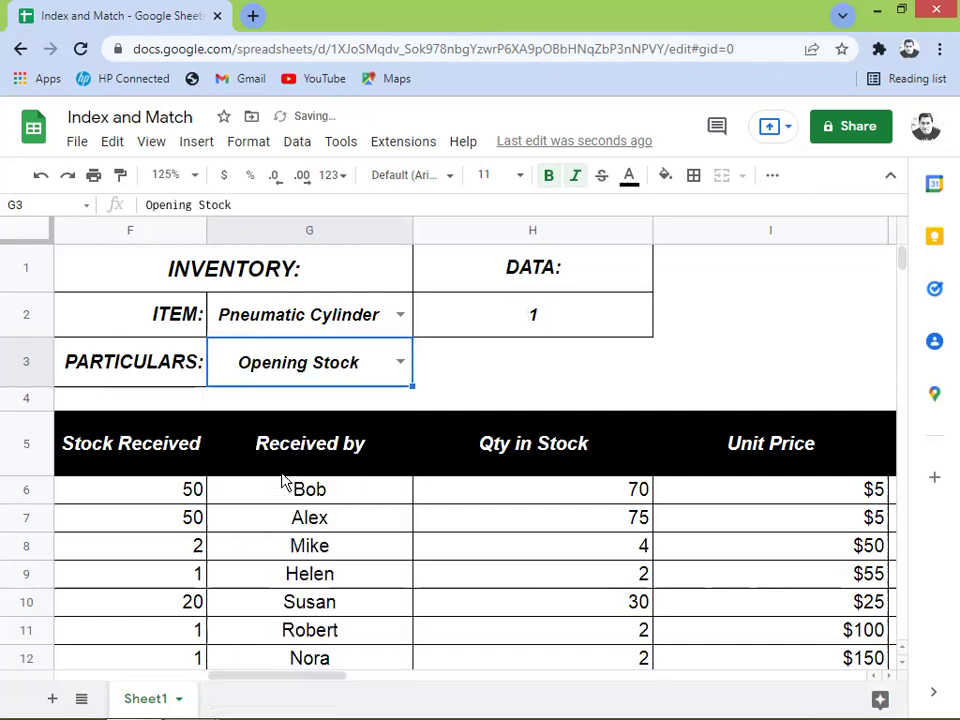
pyautogui.click(401, 364)
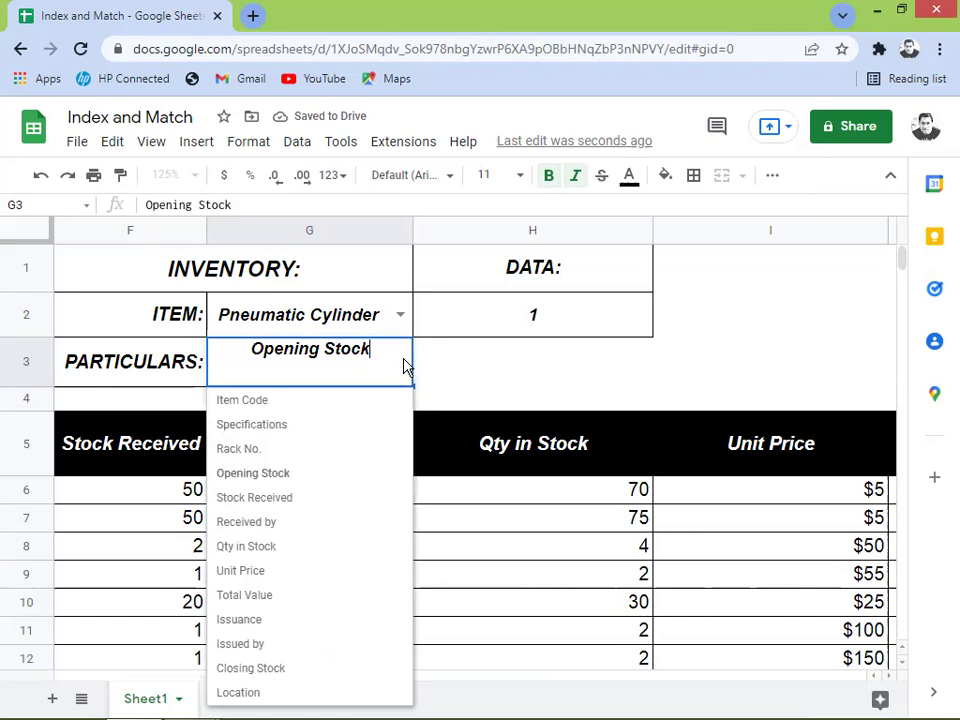
pyautogui.click(254, 497)
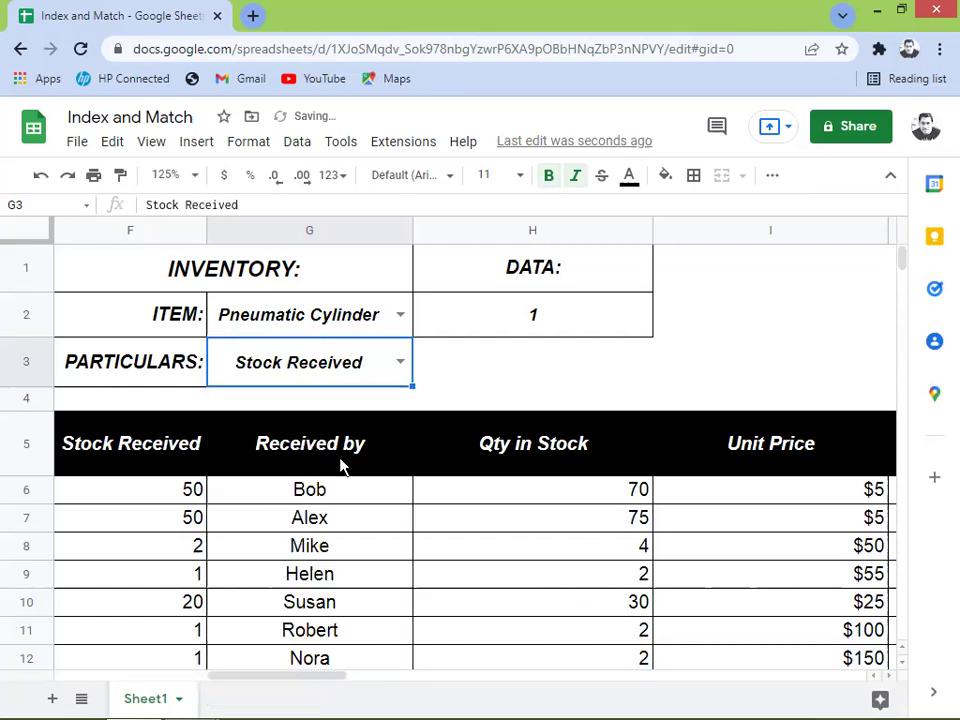
# Test the Pneumatic Cylinder lookup with PARTICULARS set in turn to Qty in Stock, Issuance and Closing Stock
pyautogui.click(400, 362)
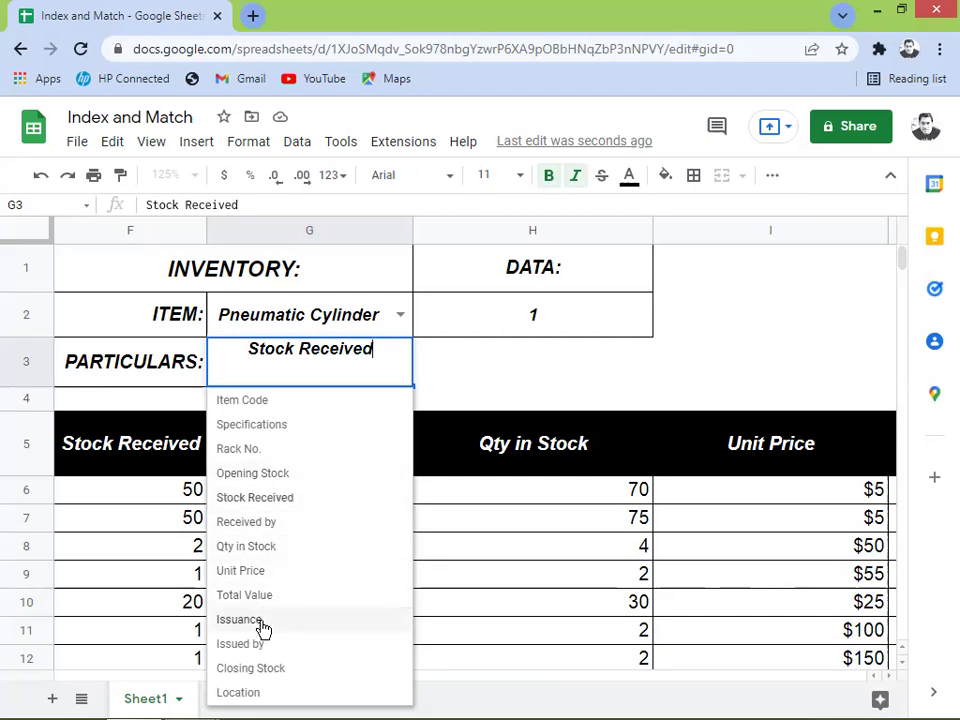
pyautogui.click(263, 556)
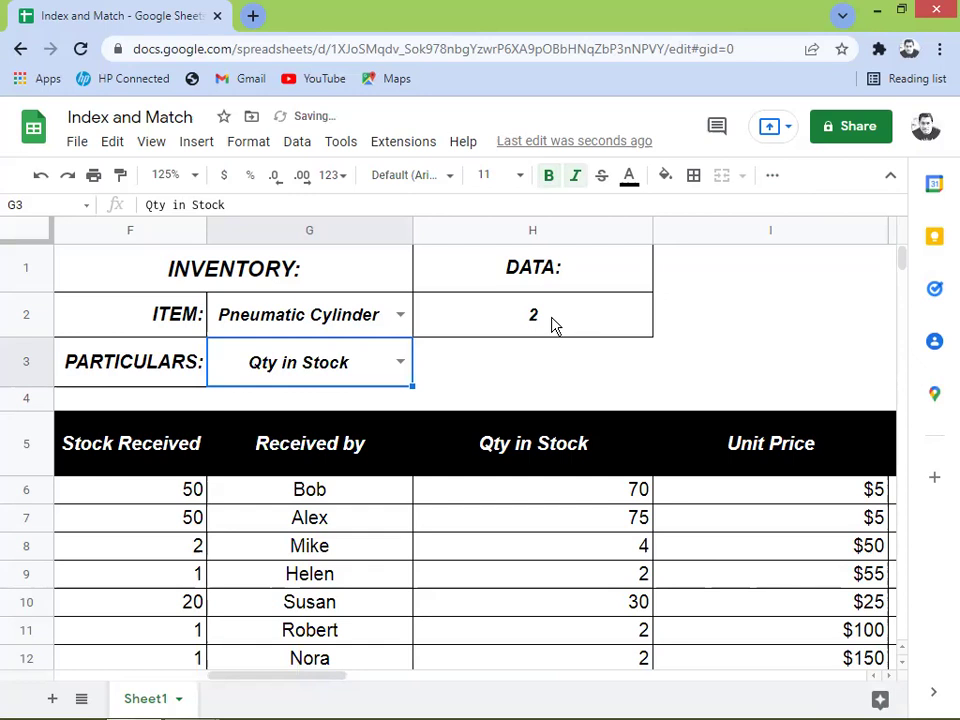
pyautogui.click(401, 363)
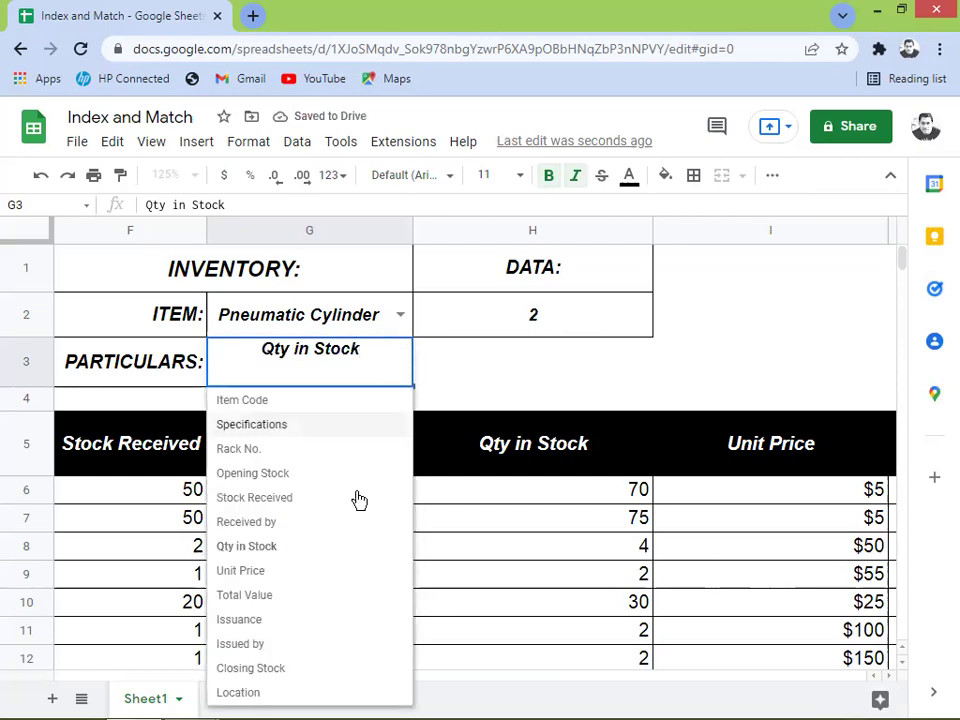
pyautogui.click(260, 618)
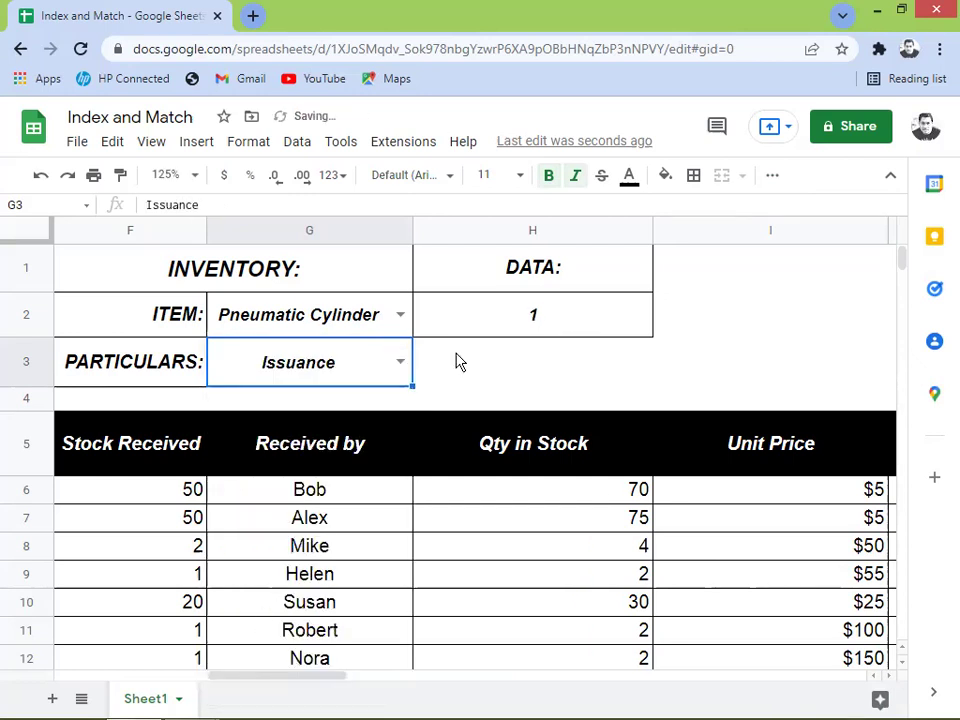
pyautogui.click(401, 363)
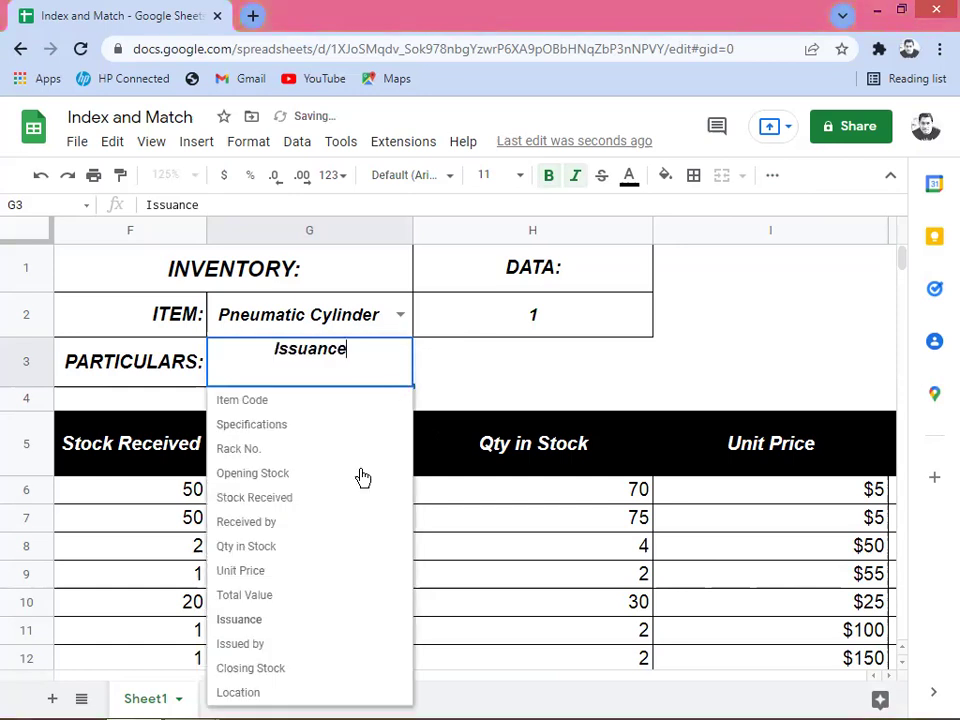
pyautogui.click(250, 668)
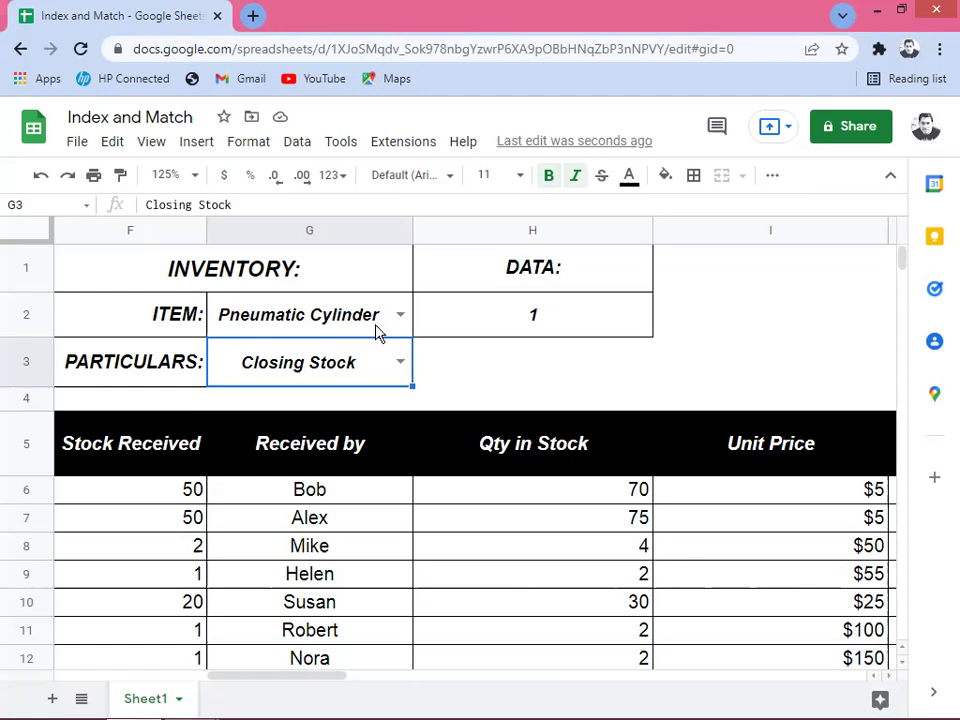
pyautogui.click(400, 361)
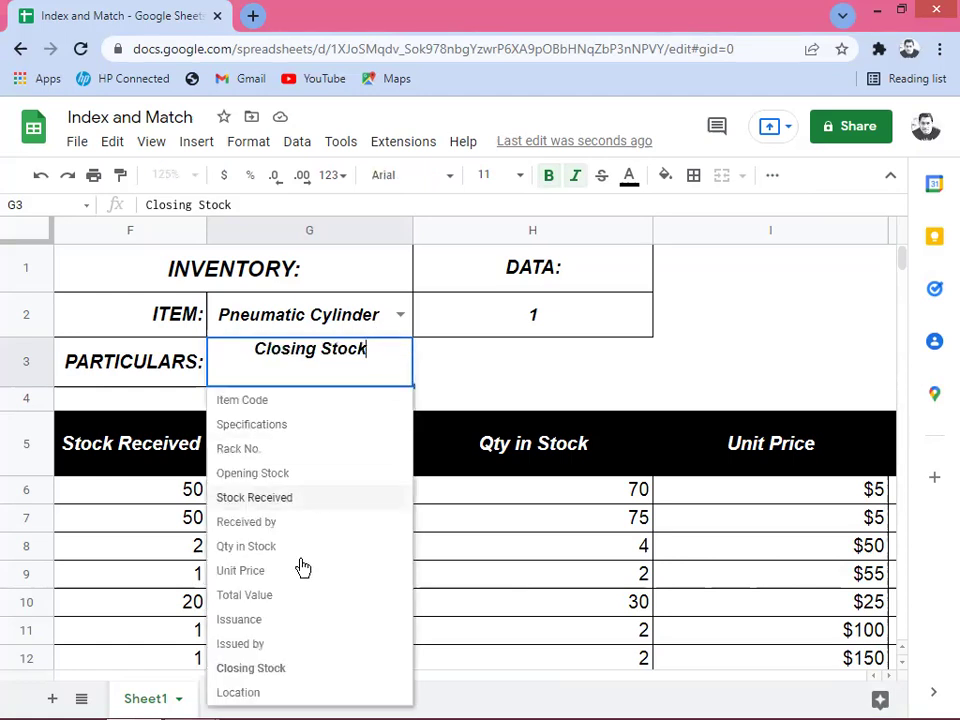
# Set ITEM to Flat Washer and test the lookup with PARTICULARS set to Opening Stock and Unit Price
pyautogui.click(400, 314)
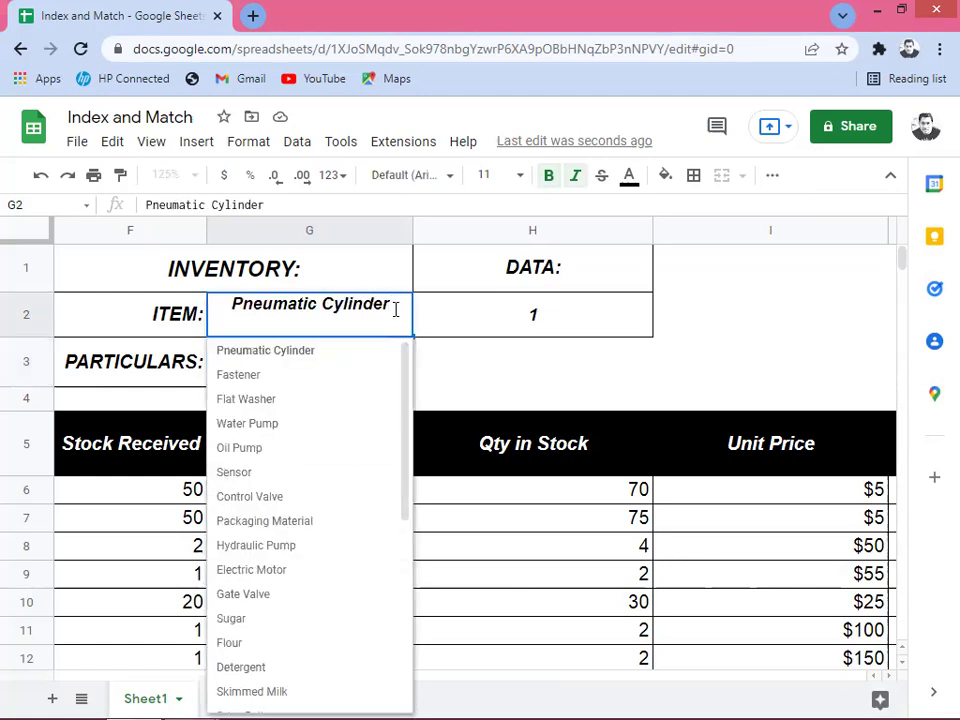
pyautogui.click(274, 400)
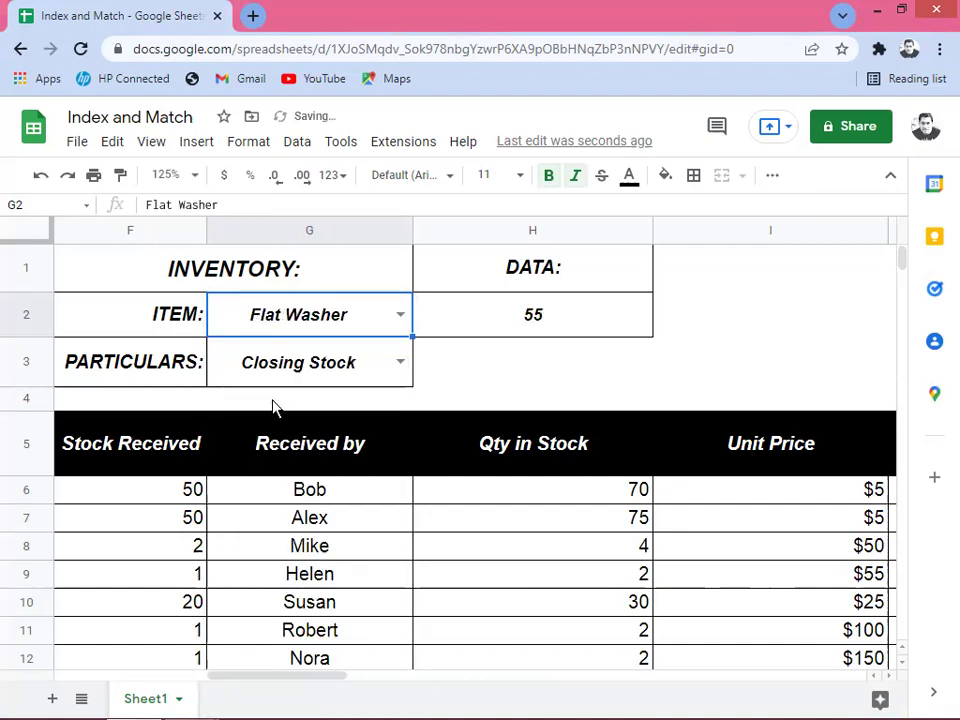
pyautogui.click(401, 358)
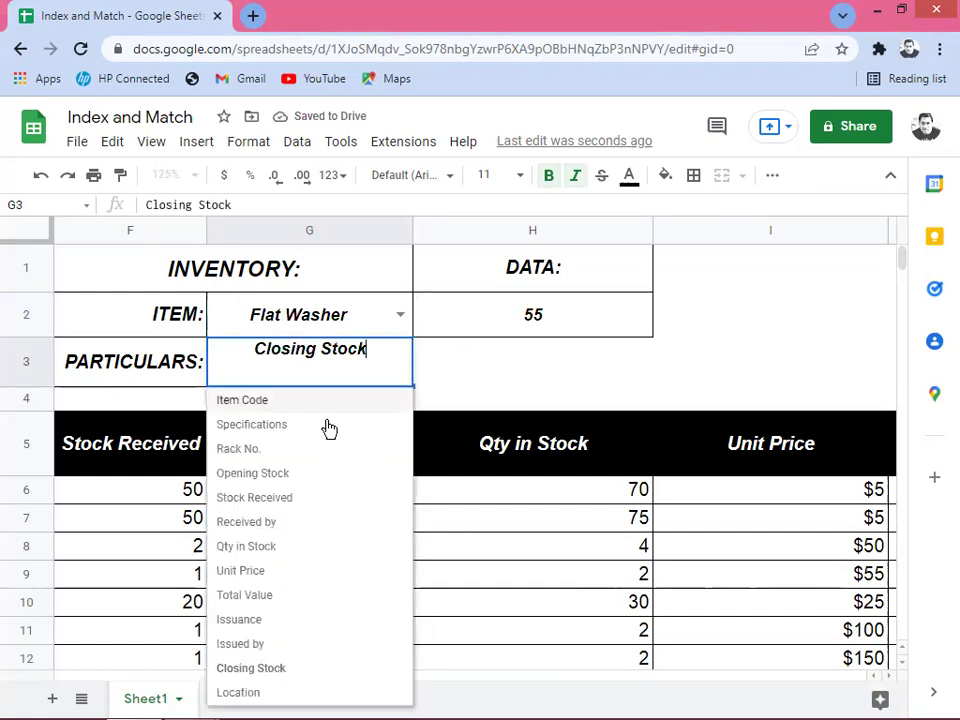
pyautogui.click(247, 474)
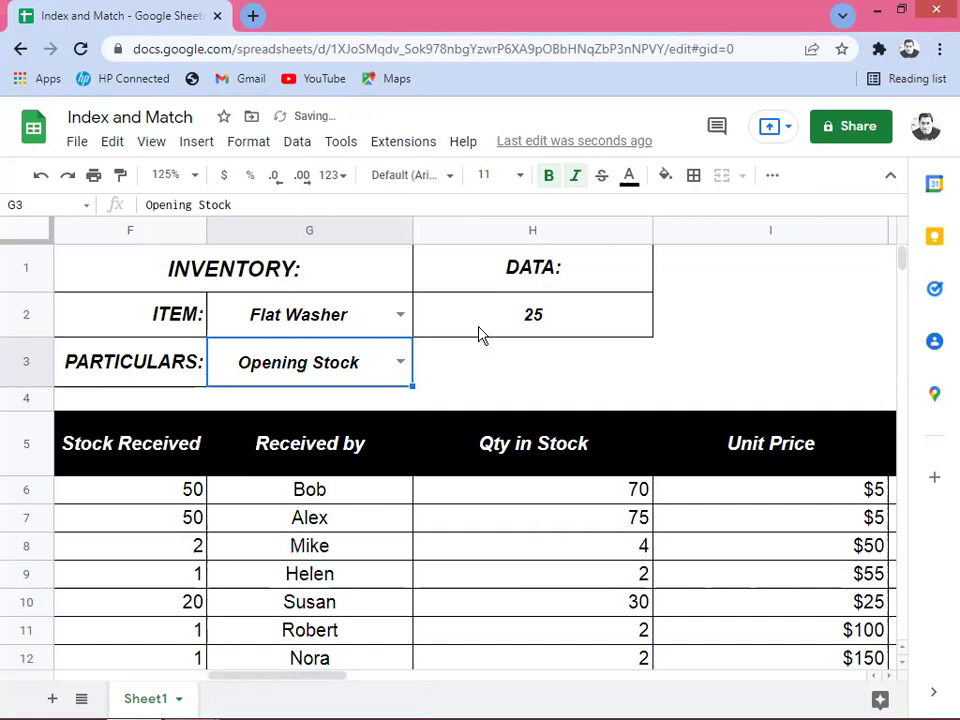
pyautogui.click(398, 362)
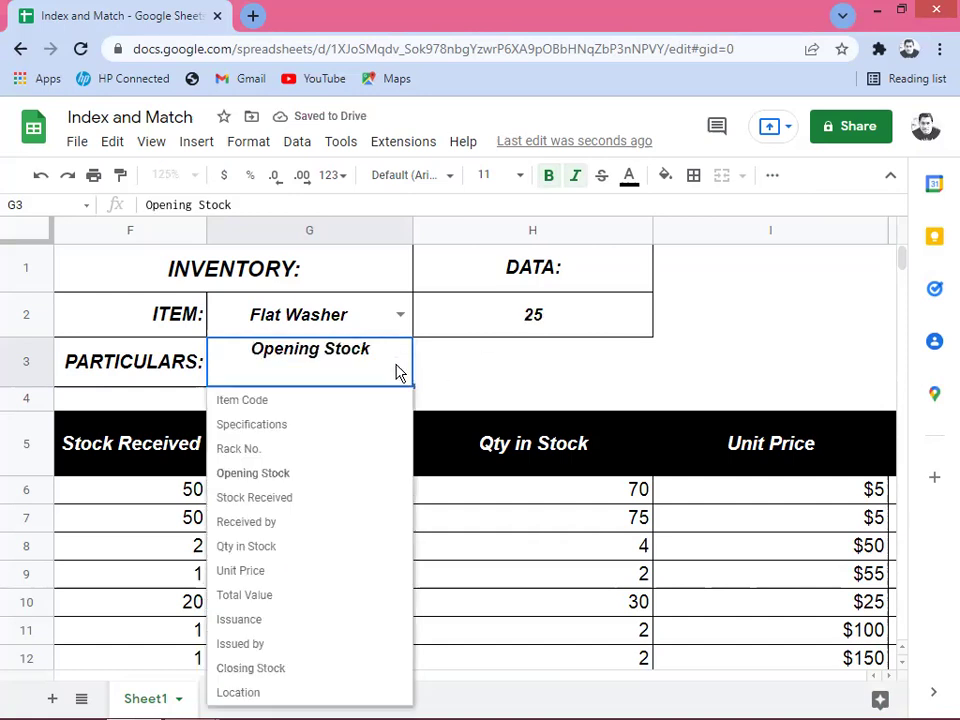
pyautogui.click(252, 572)
# Test the Flat Washer lookup with PARTICULARS set in turn to Total Value, Location and Stock Received
pyautogui.click(400, 363)
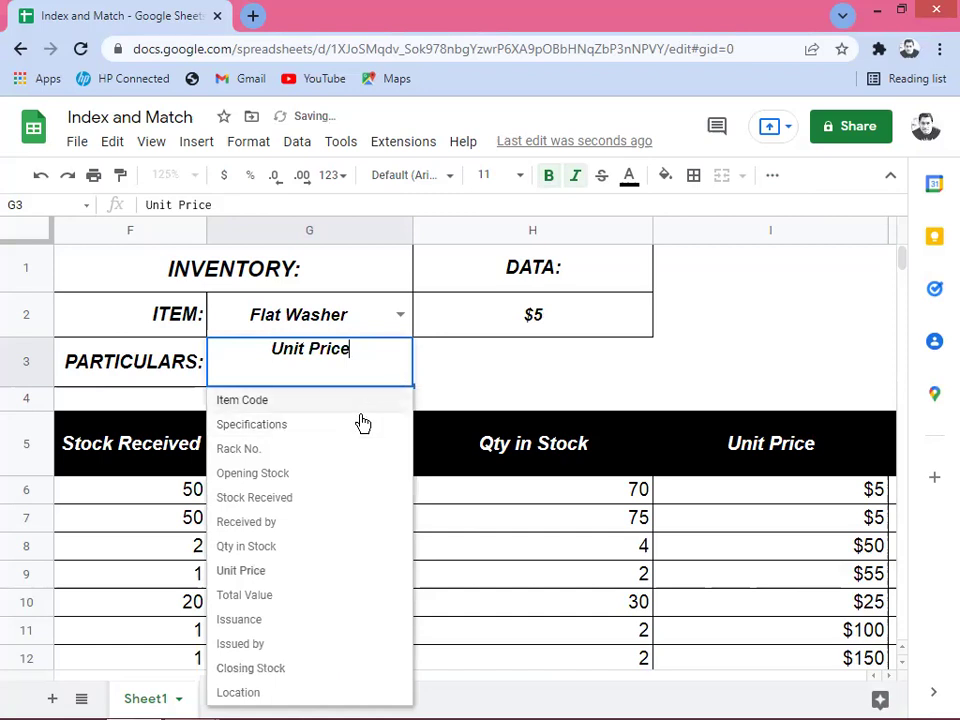
pyautogui.click(268, 597)
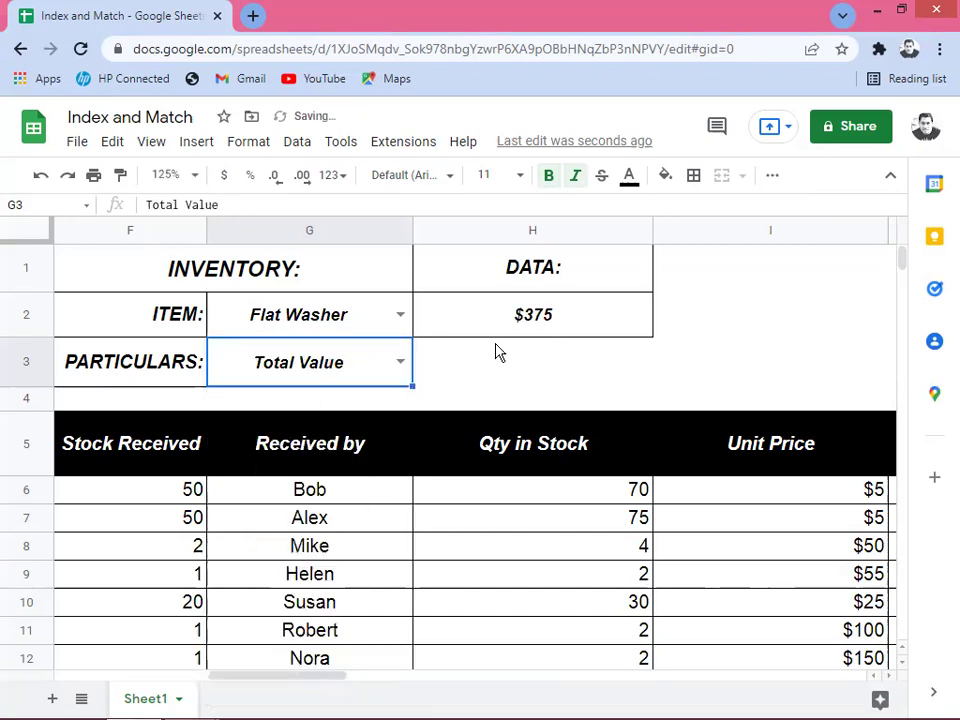
pyautogui.click(400, 364)
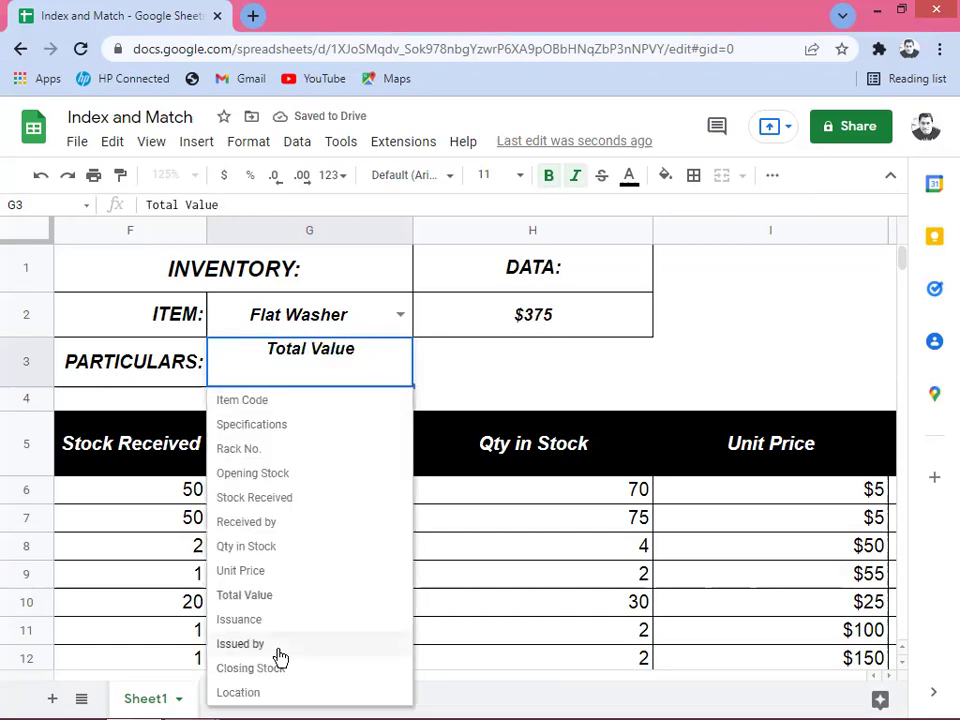
pyautogui.click(272, 692)
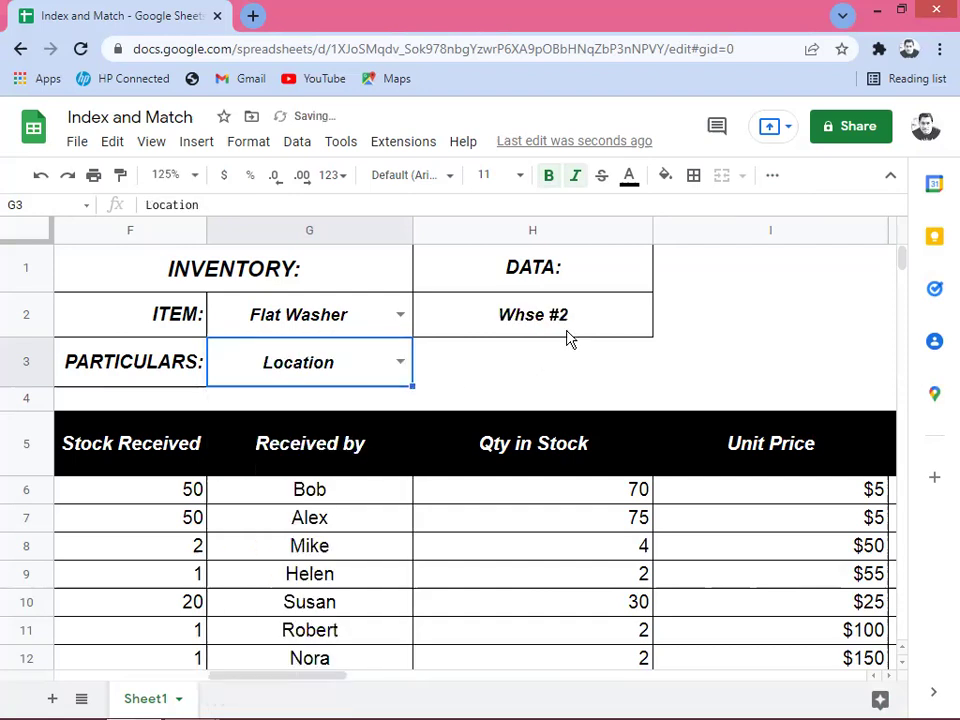
pyautogui.click(400, 364)
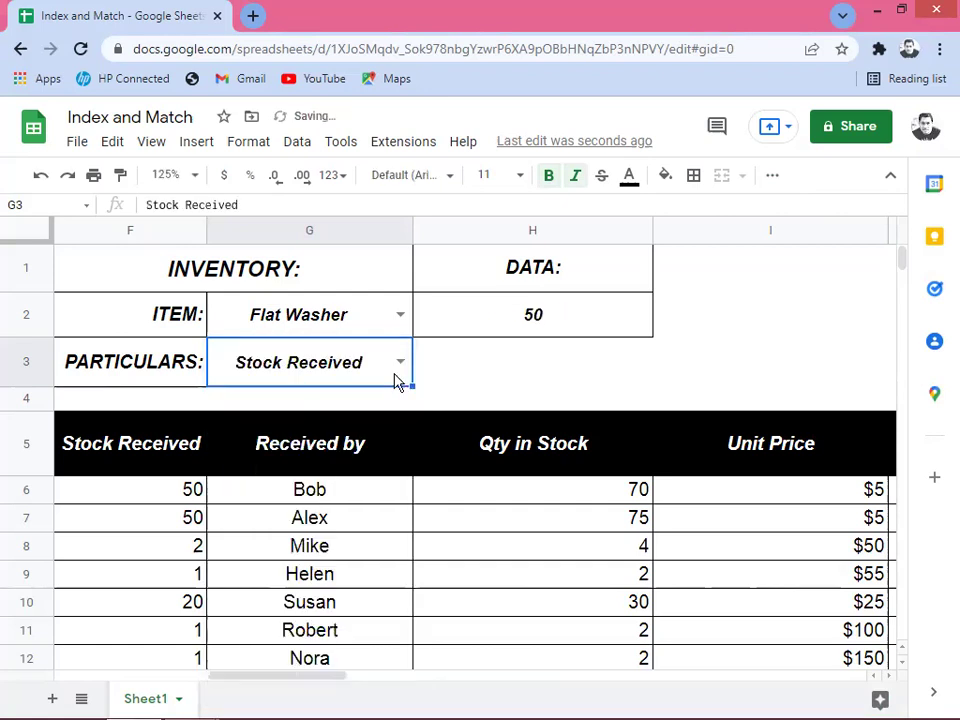
# Test the Flat Washer lookup with PARTICULARS set in turn to Received by, Issuance, Issued by and Closing Stock
pyautogui.click(396, 372)
pyautogui.click(272, 524)
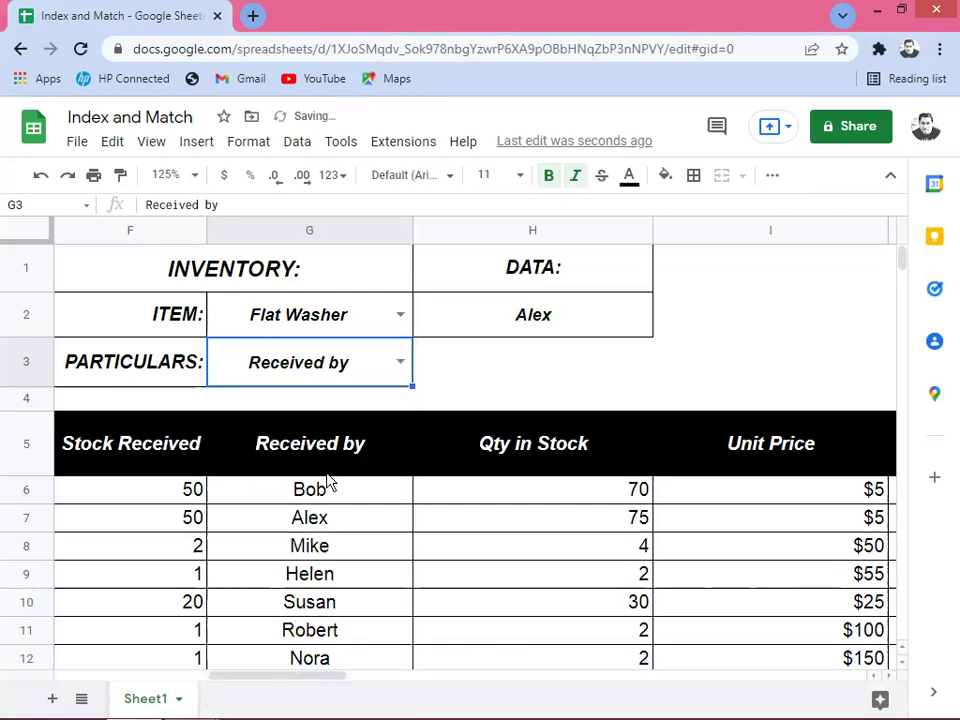
pyautogui.click(399, 362)
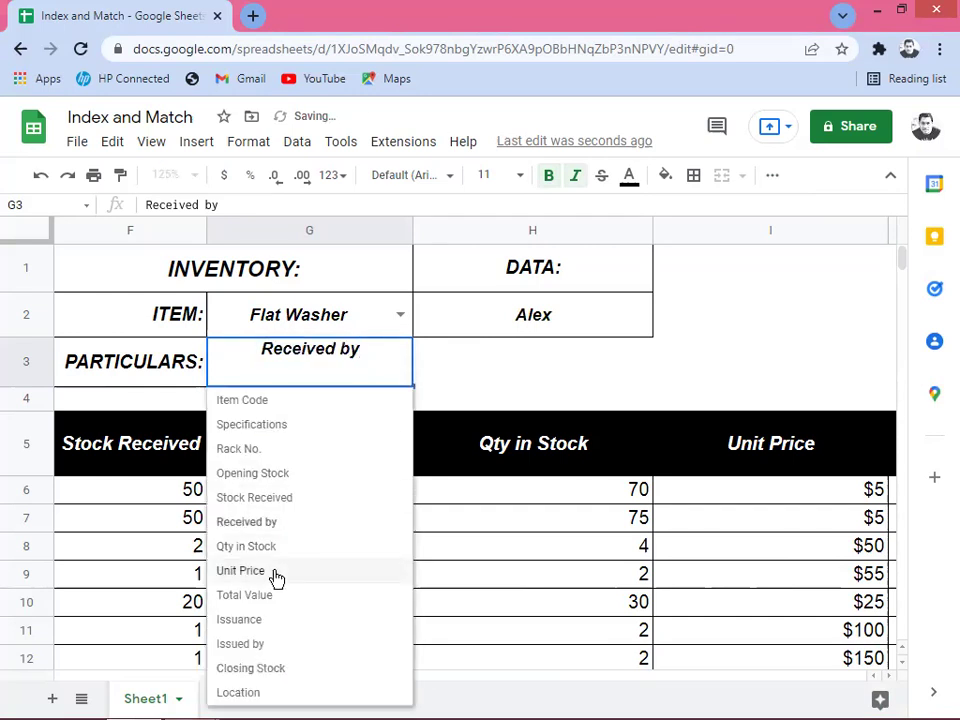
pyautogui.click(260, 620)
pyautogui.click(397, 363)
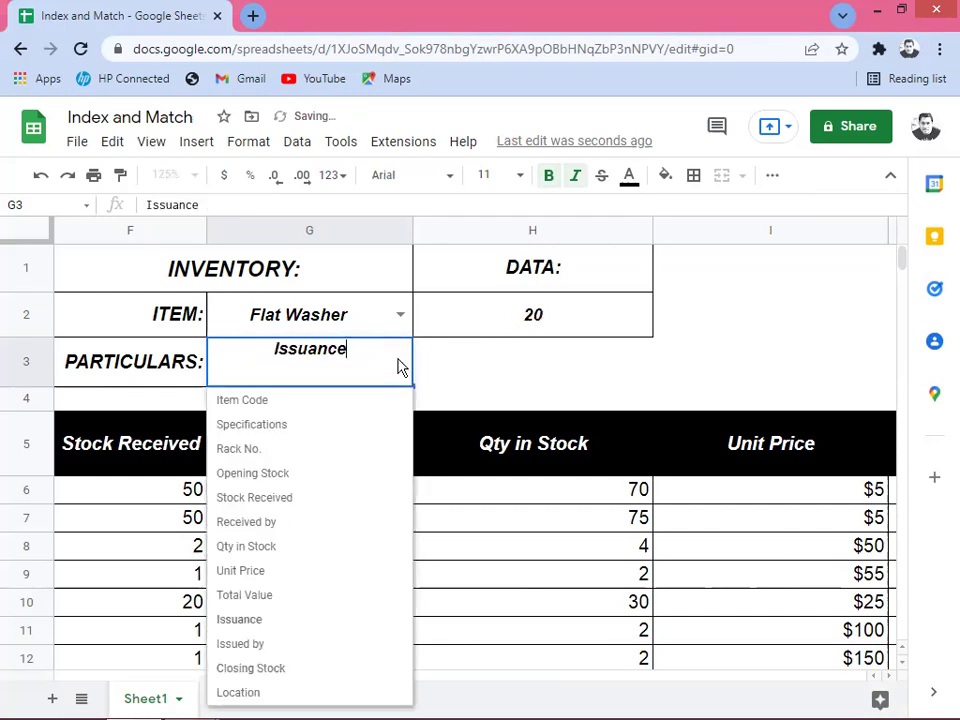
pyautogui.click(281, 641)
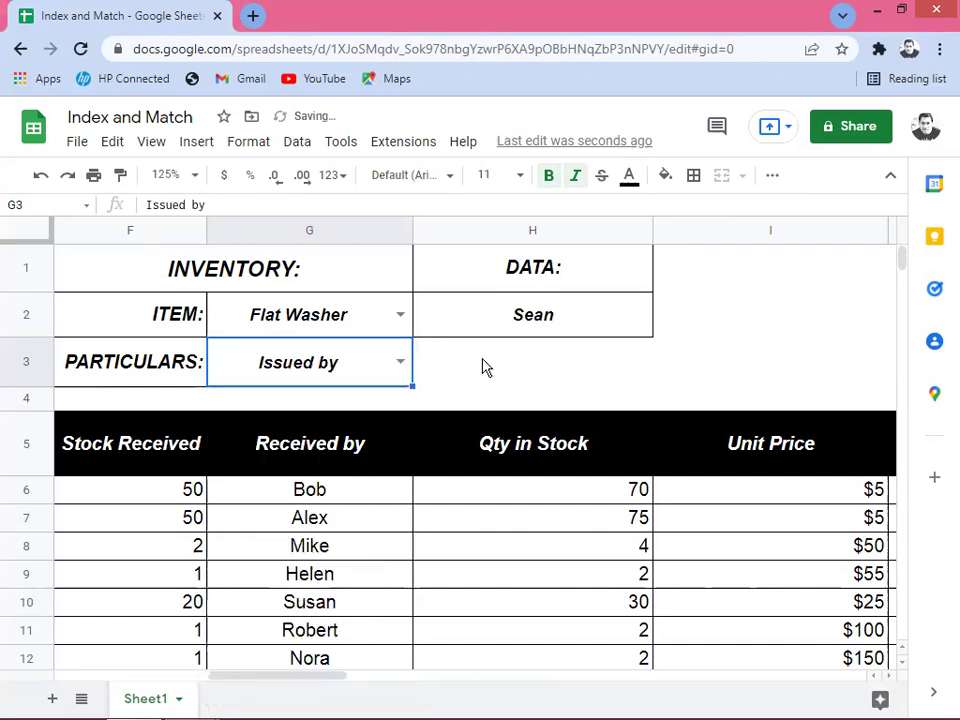
pyautogui.click(400, 363)
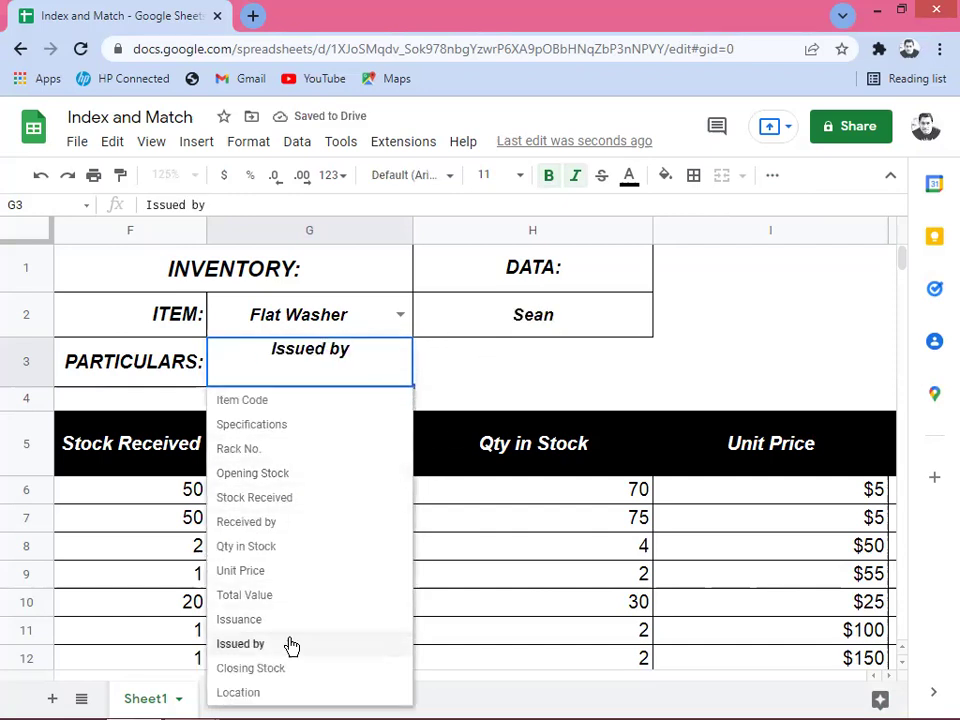
pyautogui.click(268, 669)
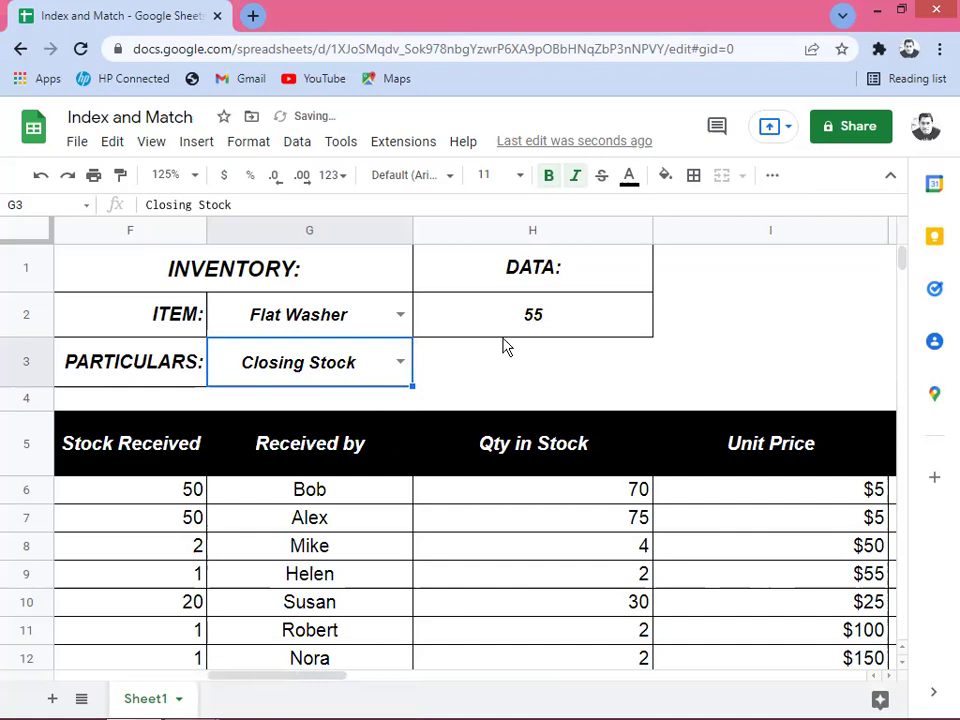
# Set ITEM to Sugar and test the lookup with PARTICULARS set to Opening Stock and Stock Received
pyautogui.click(401, 318)
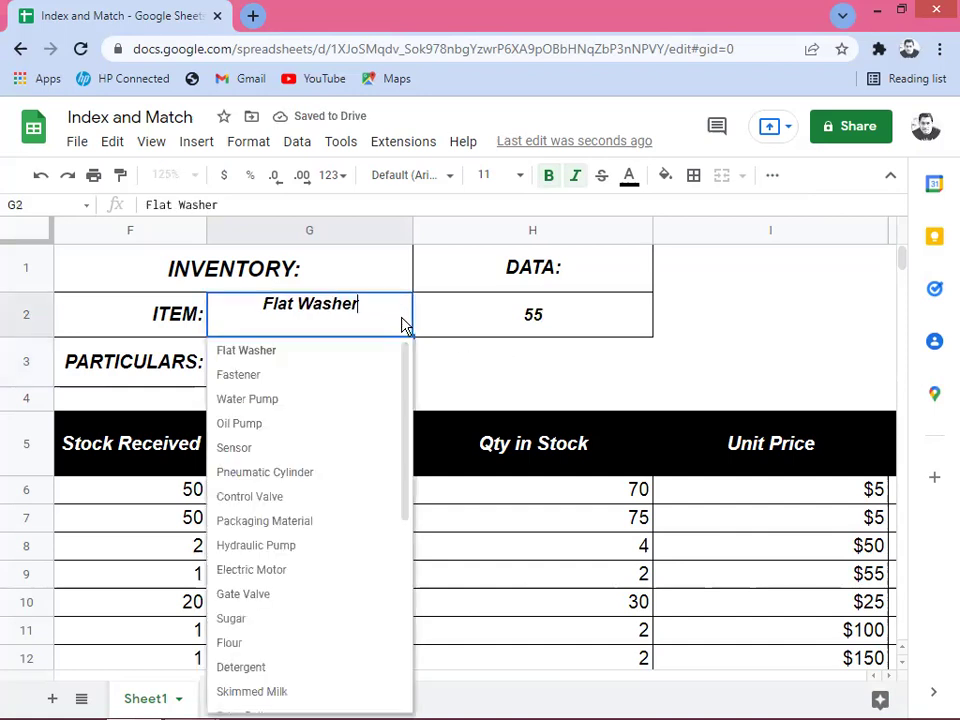
pyautogui.moveTo(407, 370); pyautogui.dragTo(407, 474)
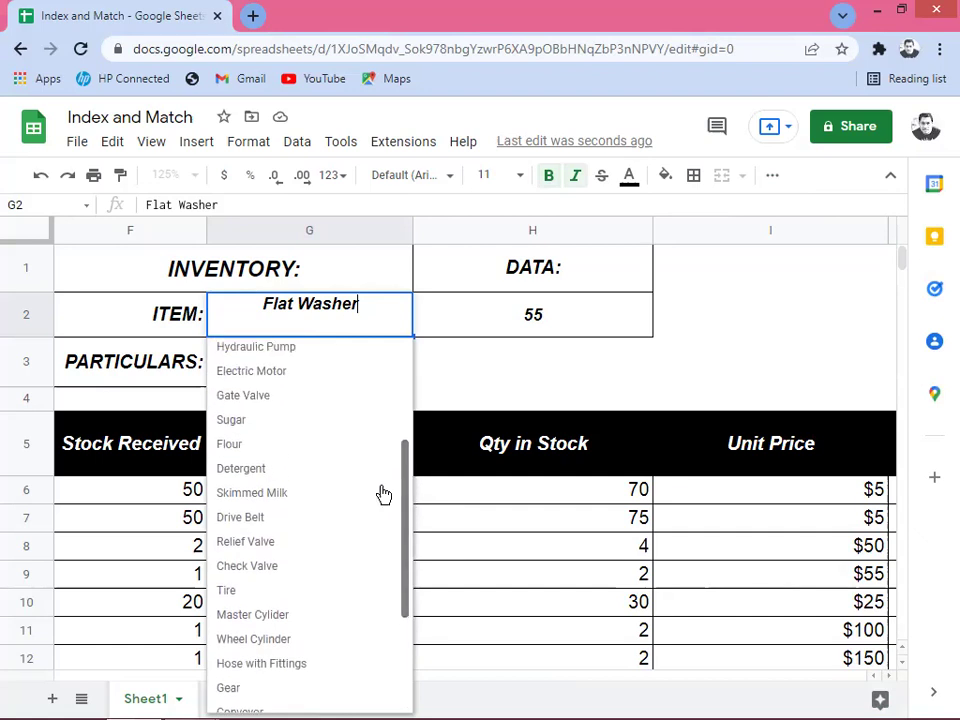
pyautogui.click(256, 429)
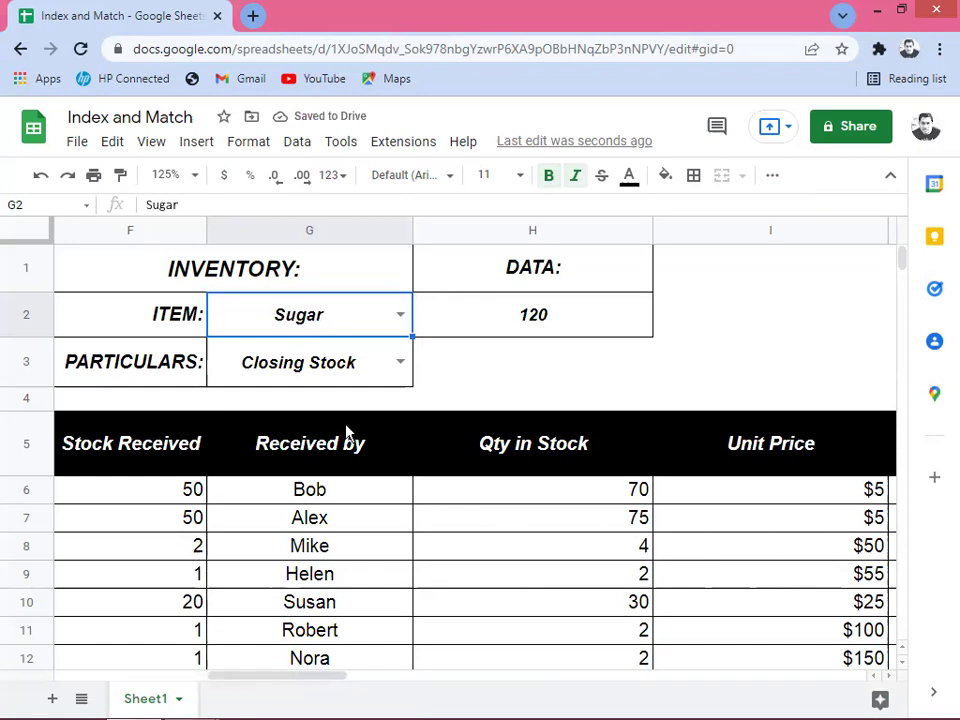
pyautogui.click(399, 363)
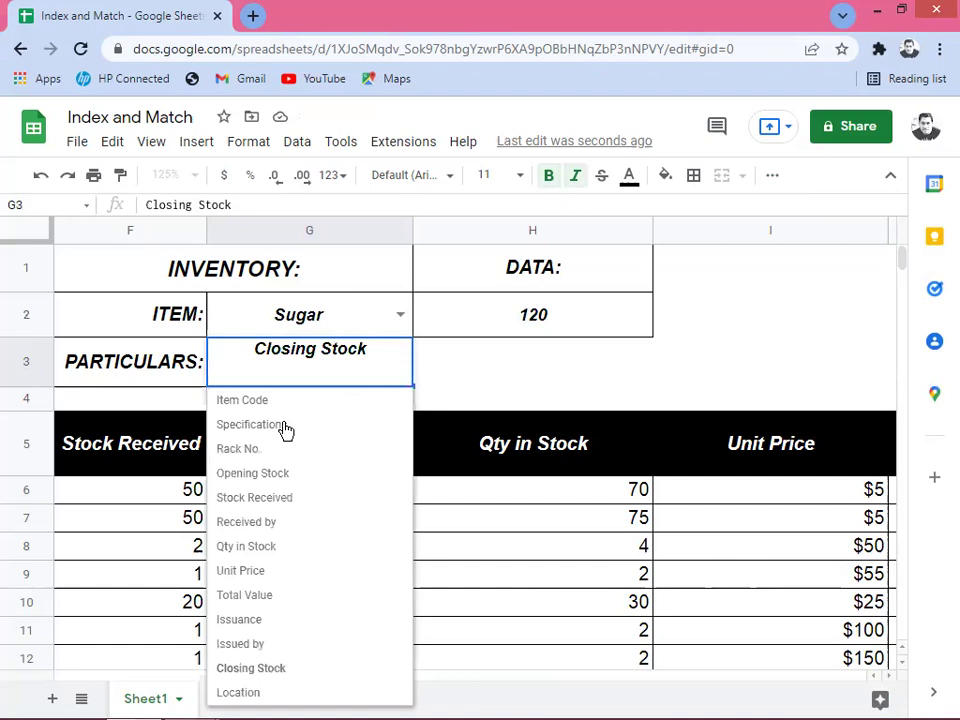
pyautogui.click(271, 480)
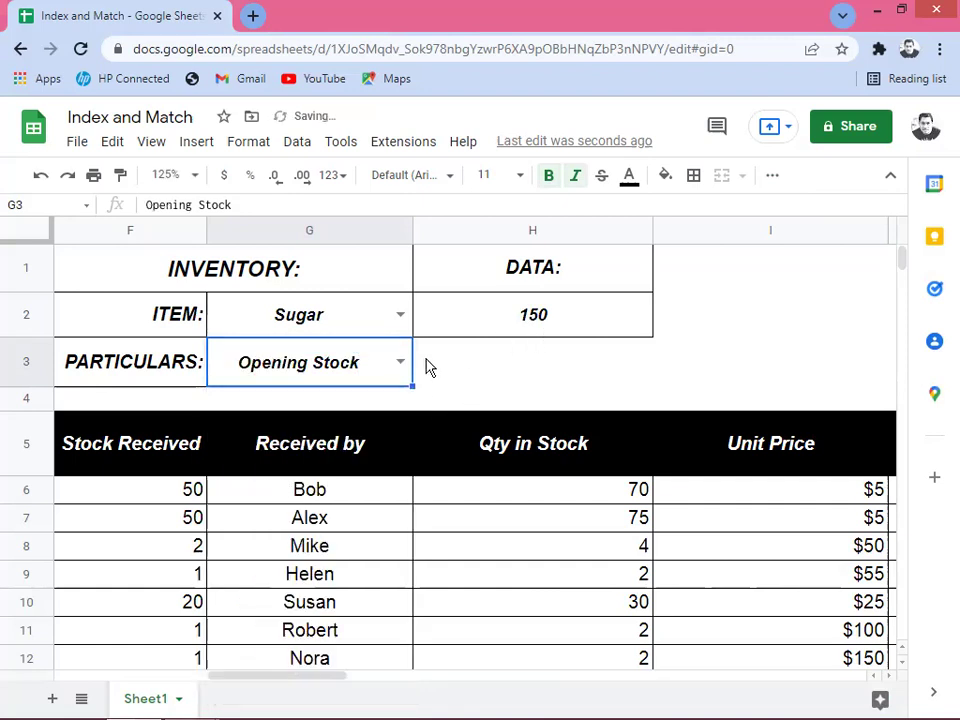
pyautogui.click(400, 364)
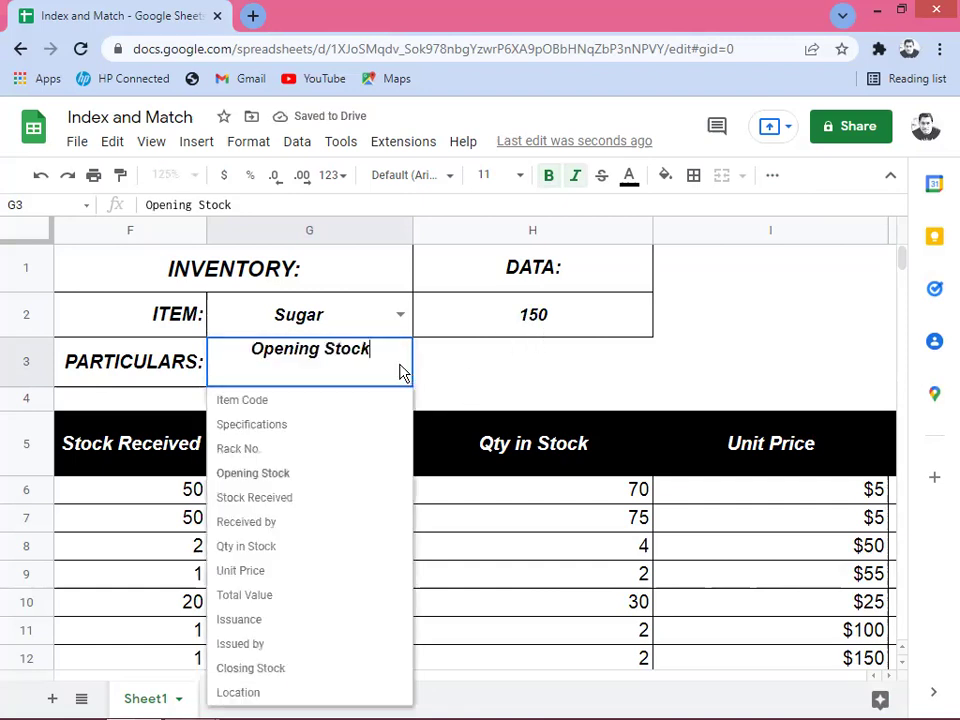
pyautogui.click(262, 497)
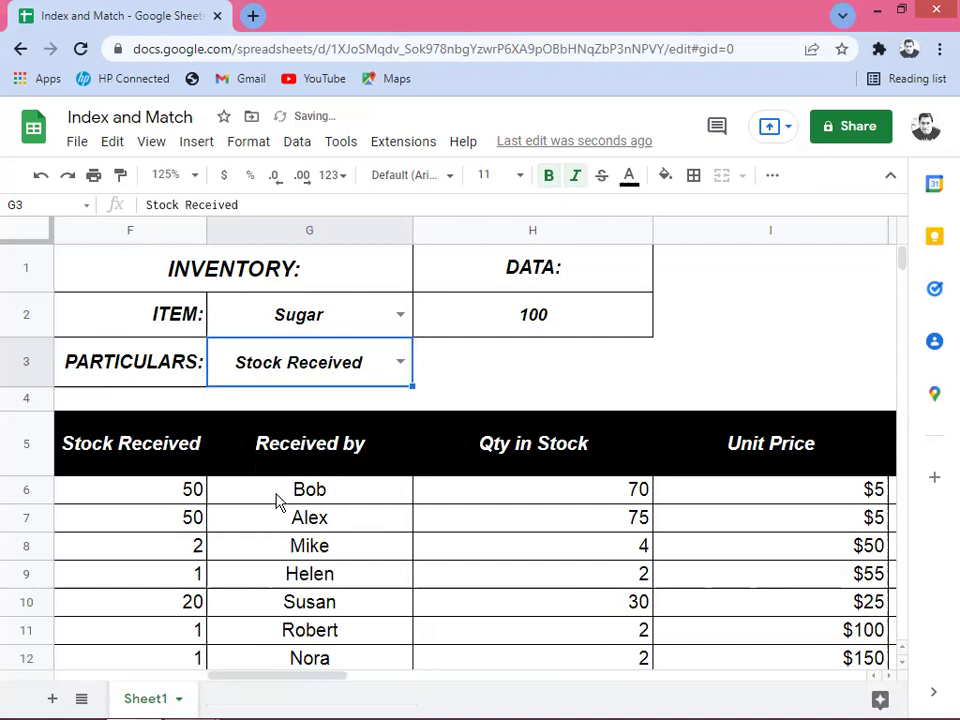
# Test the Sugar lookup with PARTICULARS set in turn to Specifications, Stock Received and Unit Price
pyautogui.click(400, 362)
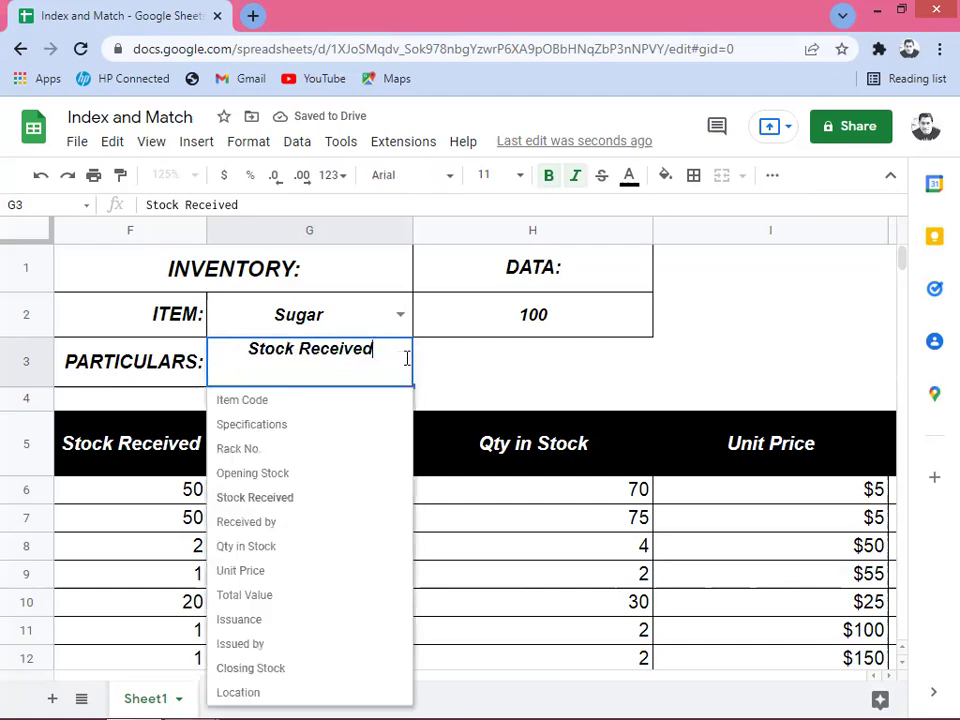
pyautogui.click(309, 425)
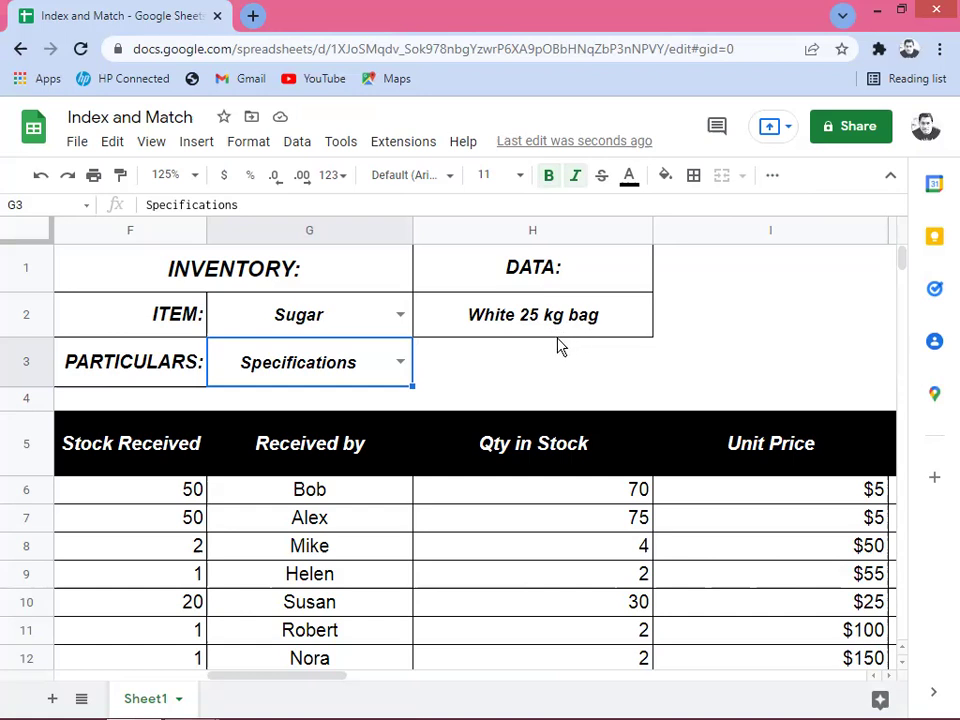
pyautogui.click(400, 364)
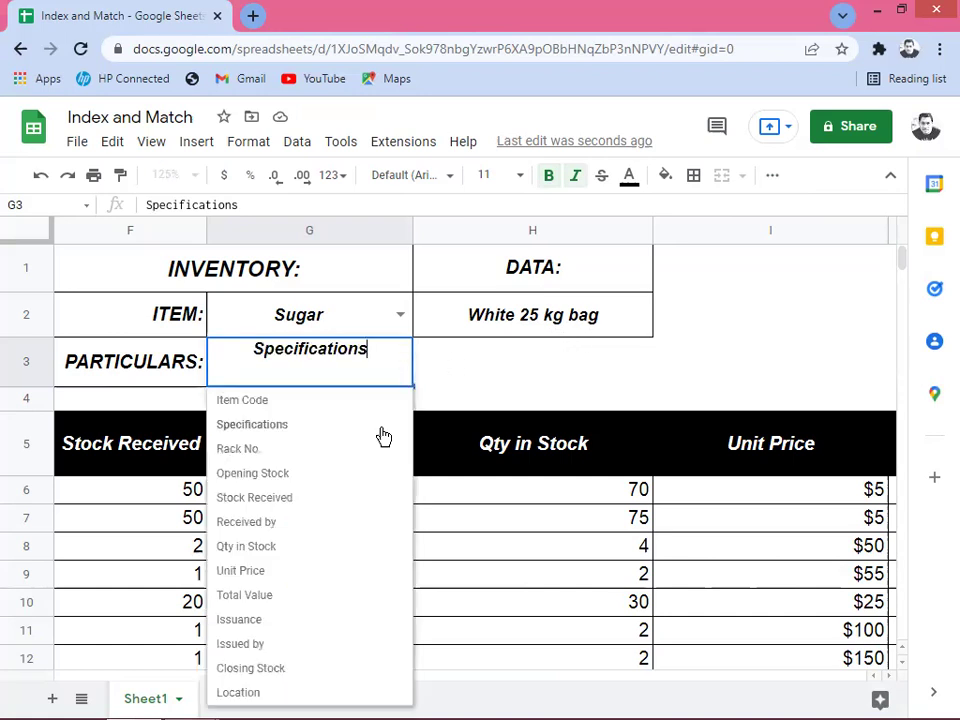
pyautogui.click(276, 499)
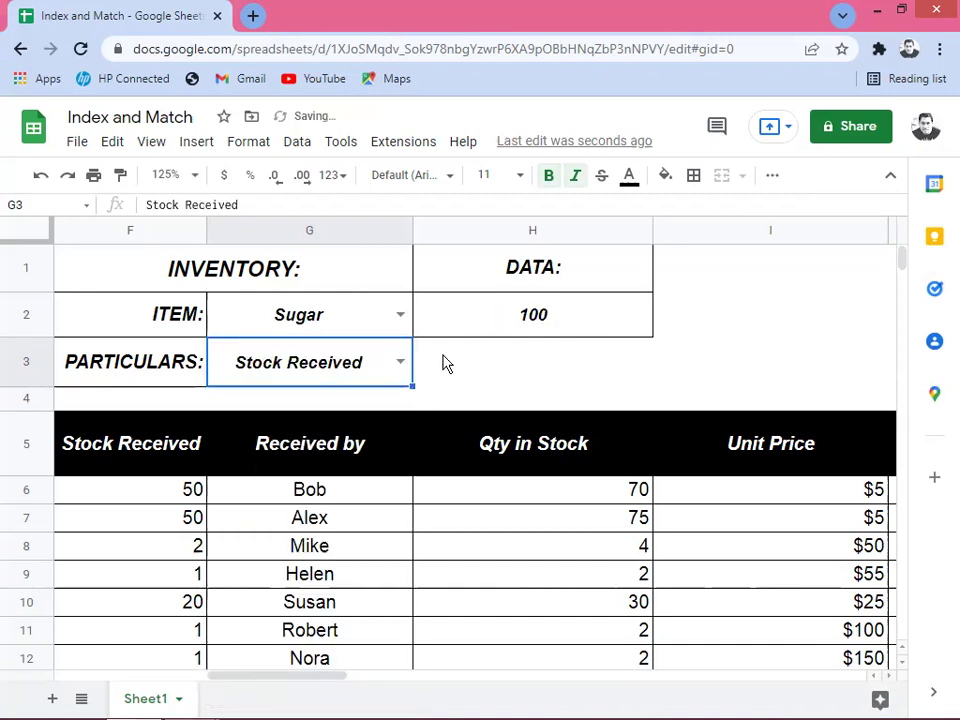
pyautogui.click(400, 364)
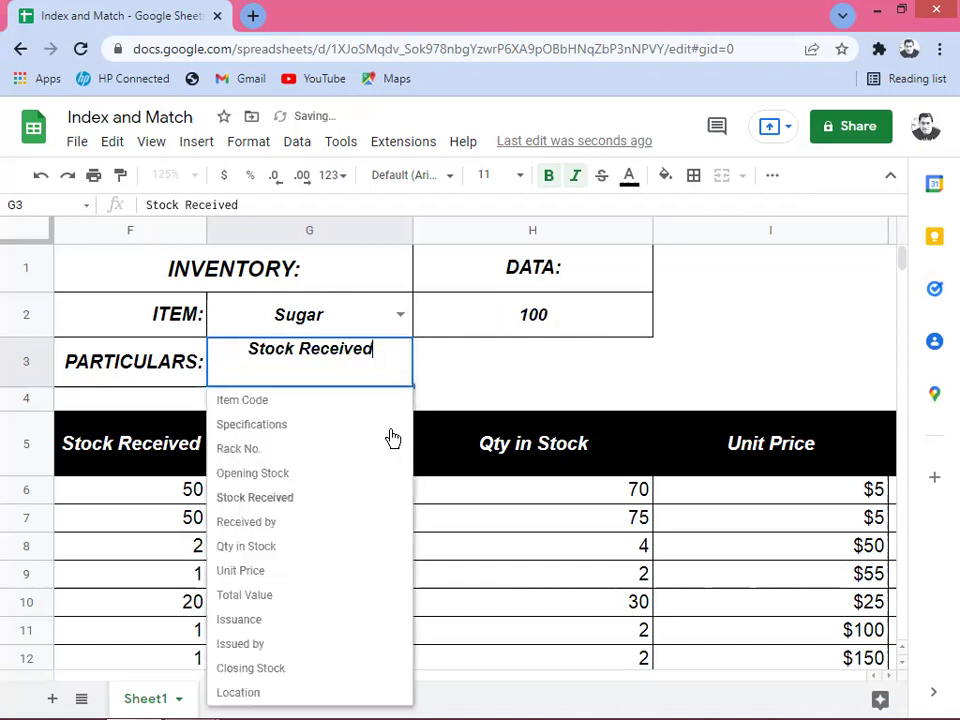
pyautogui.click(261, 572)
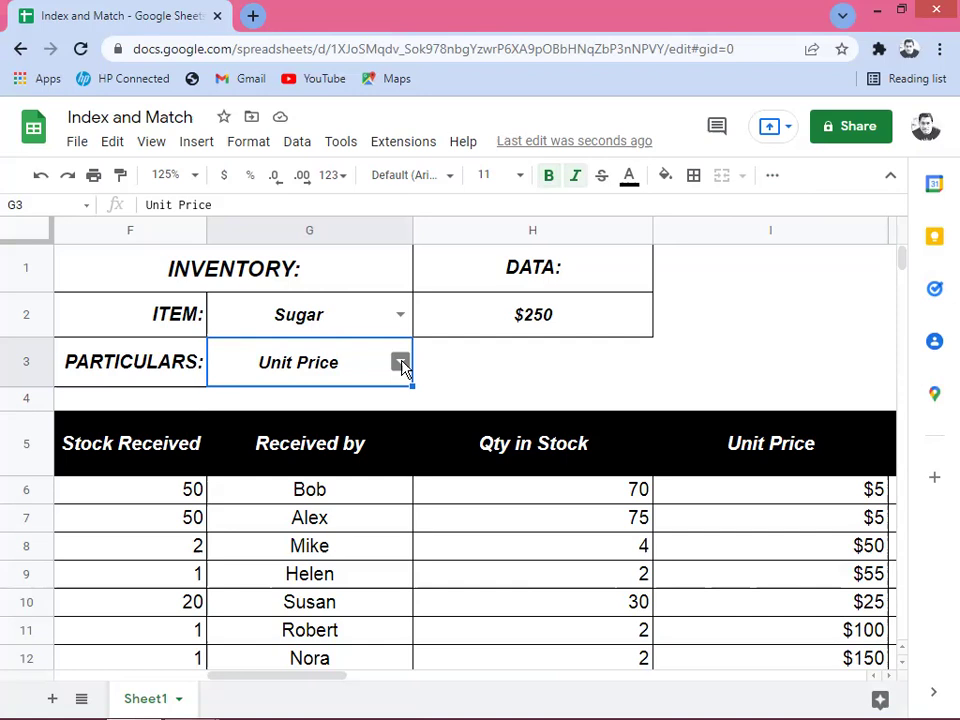
# Test the Sugar lookup with PARTICULARS set in turn to Total Value, Issuance and Issued by
pyautogui.click(400, 363)
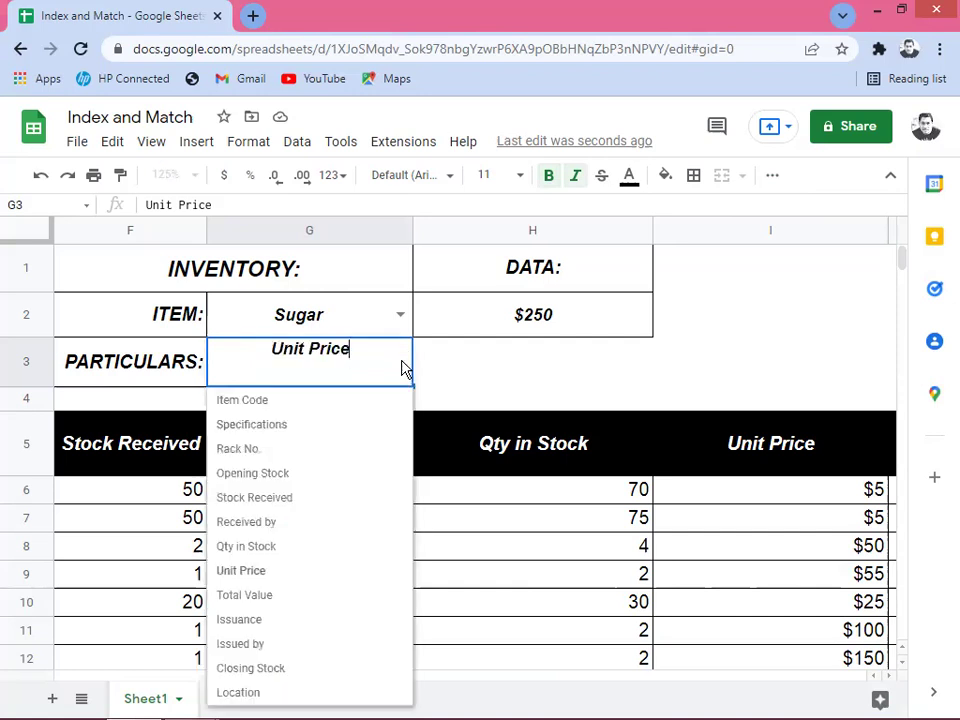
pyautogui.click(280, 594)
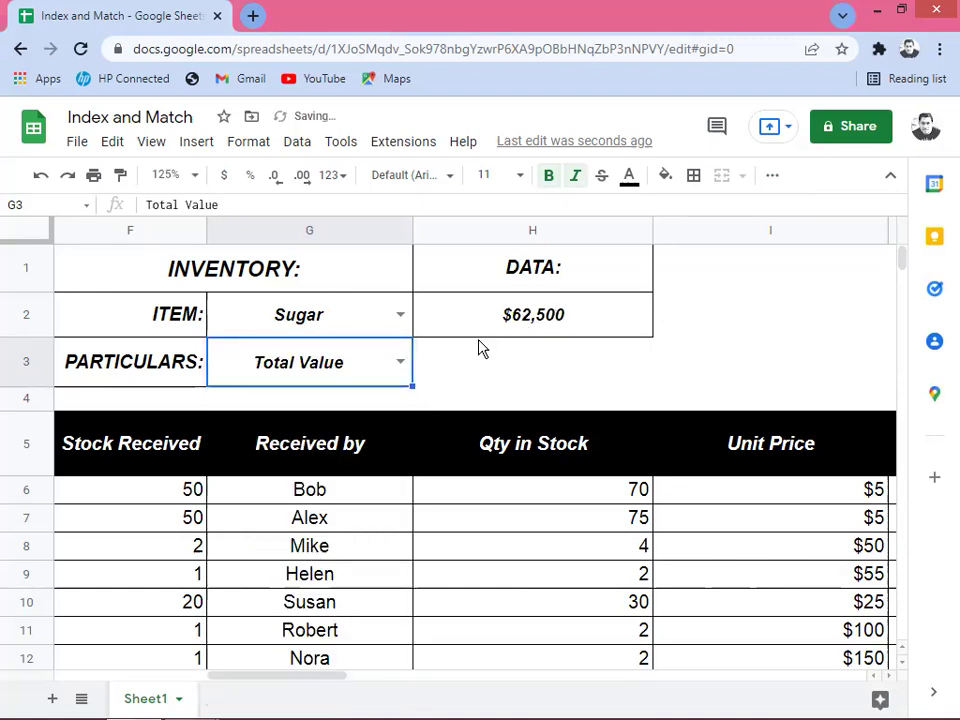
pyautogui.click(401, 364)
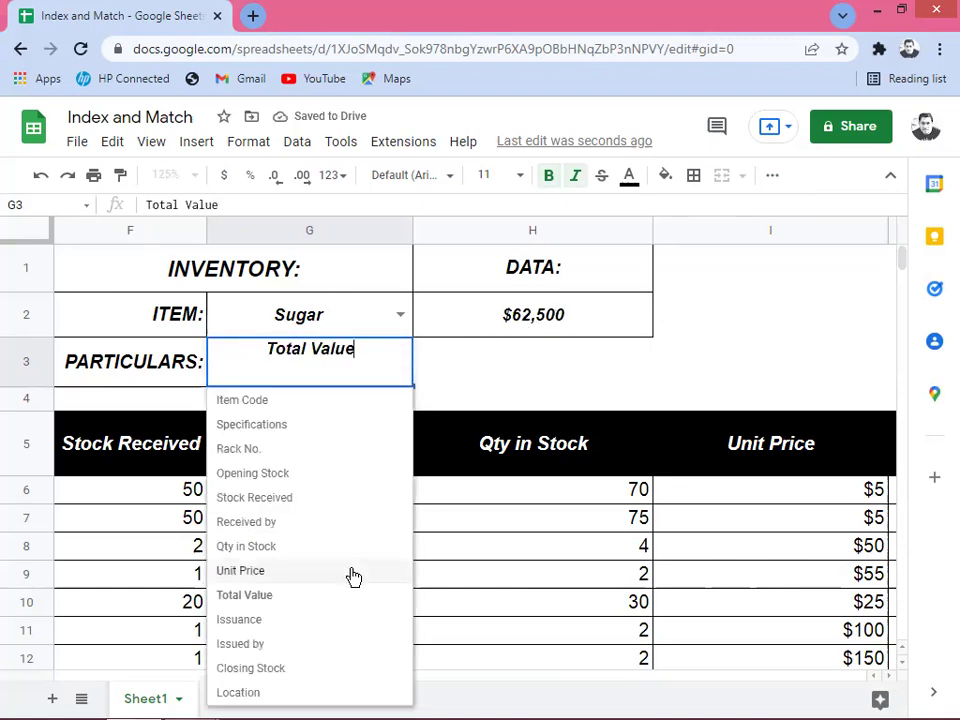
pyautogui.click(240, 619)
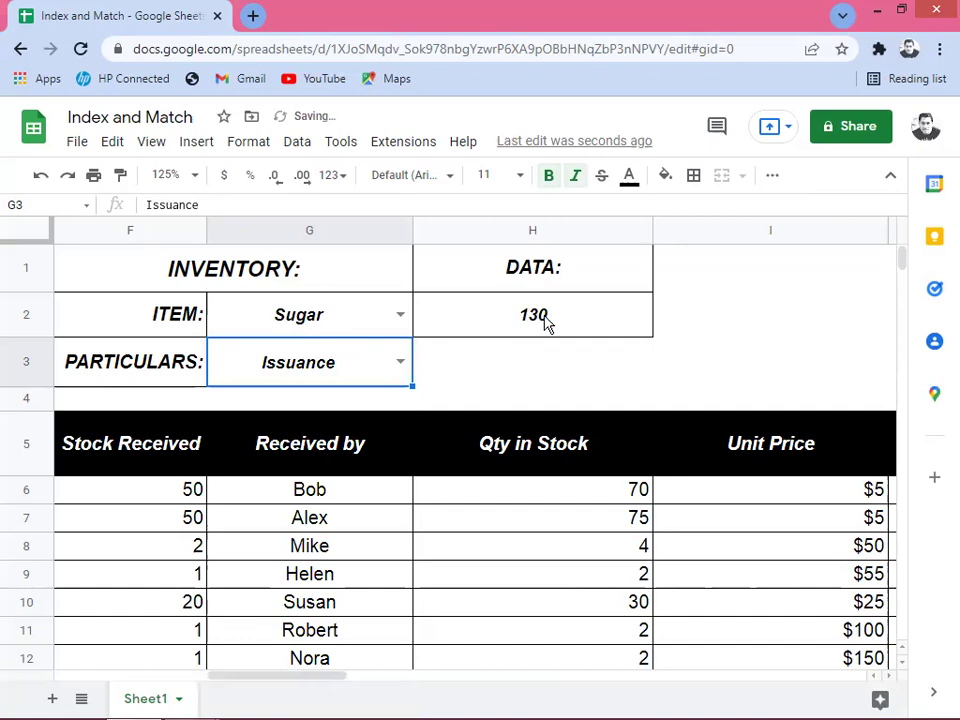
pyautogui.click(404, 368)
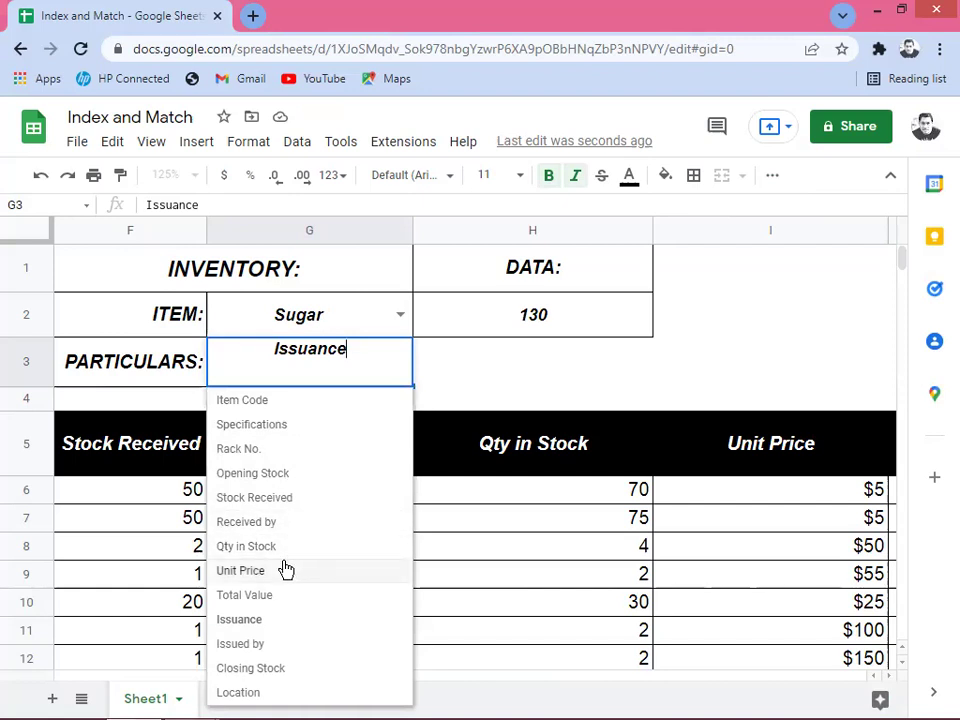
pyautogui.click(263, 648)
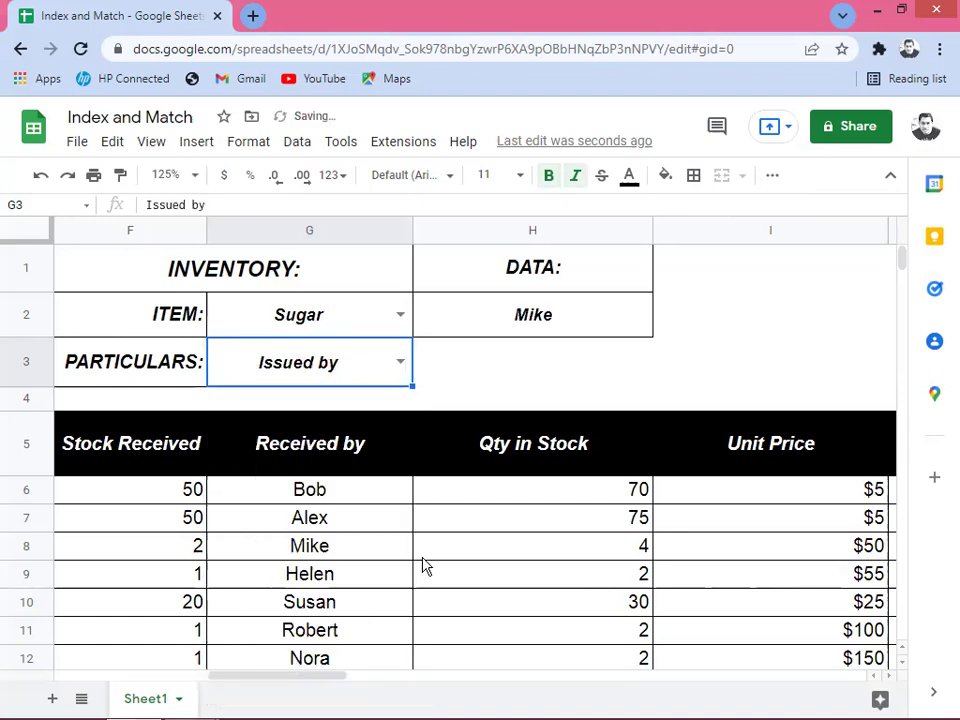
# Test the Sugar lookup with PARTICULARS set in turn to Issuance, Issued by, Closing Stock and Location
pyautogui.click(399, 363)
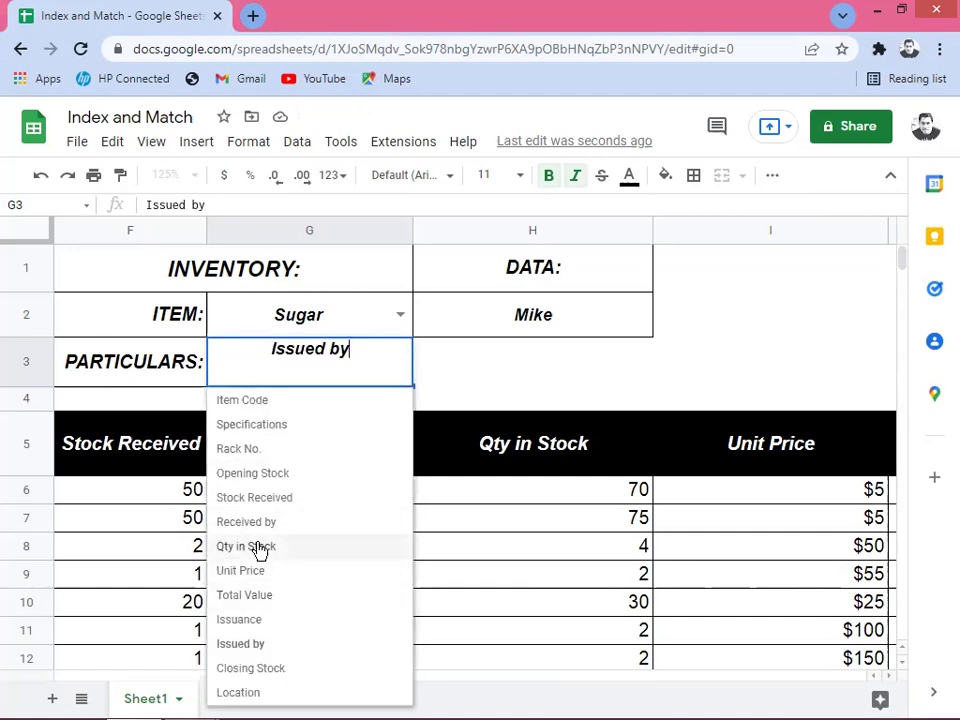
pyautogui.click(255, 621)
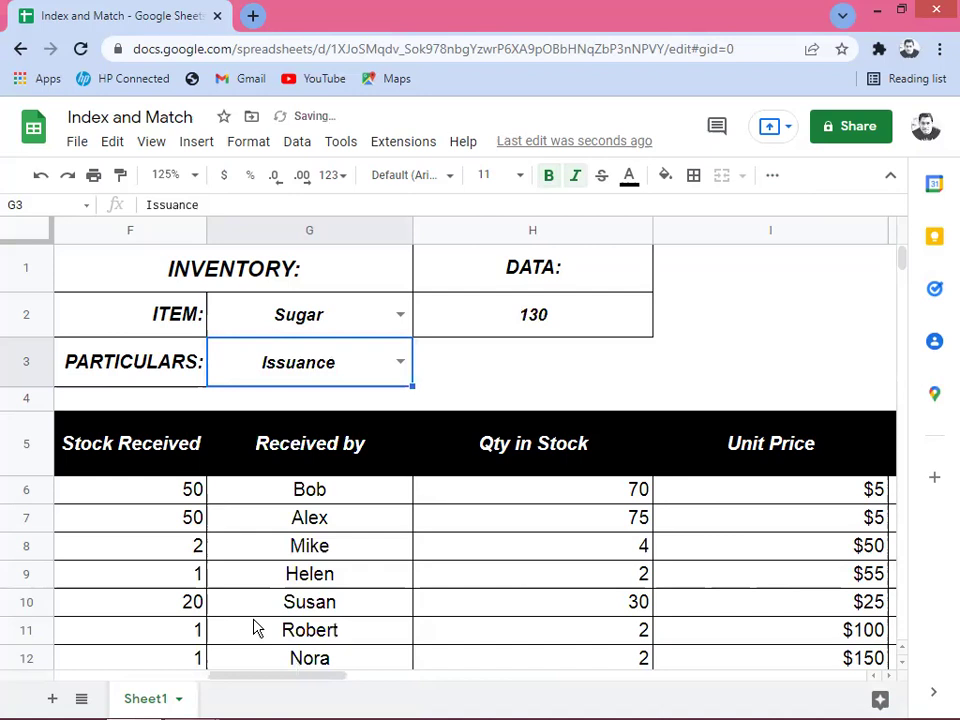
pyautogui.doubleClick(396, 364)
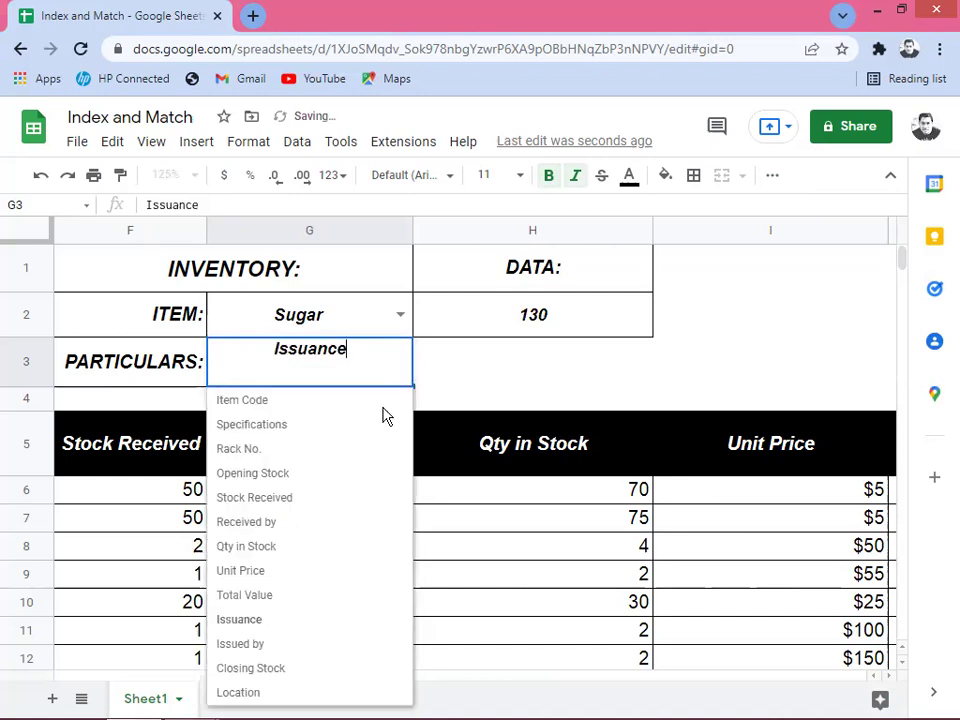
pyautogui.click(257, 645)
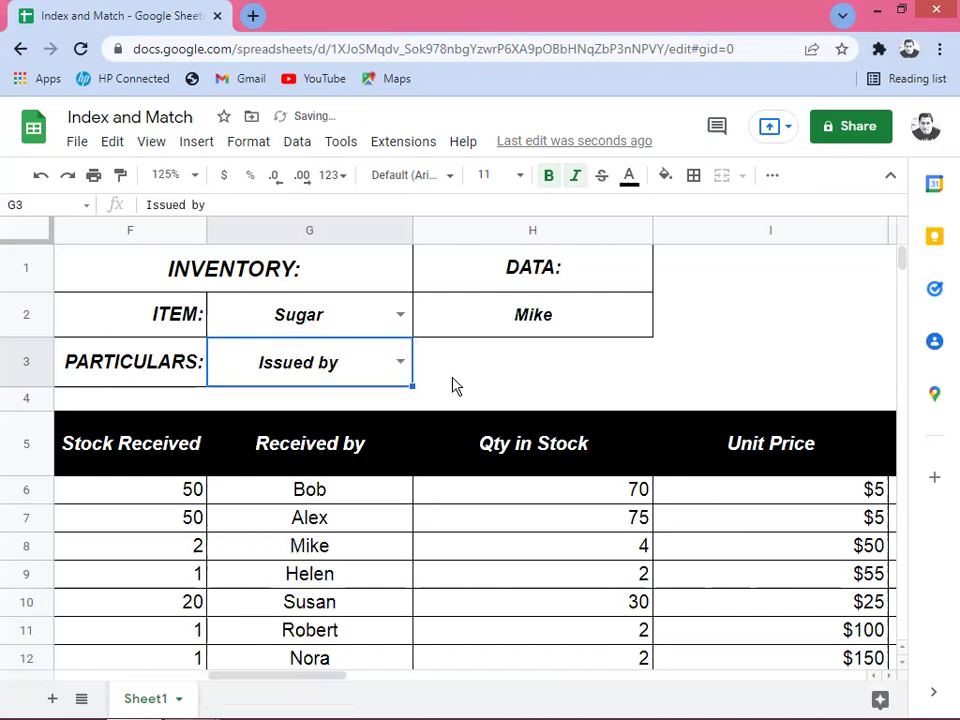
pyautogui.doubleClick(398, 370)
pyautogui.click(278, 671)
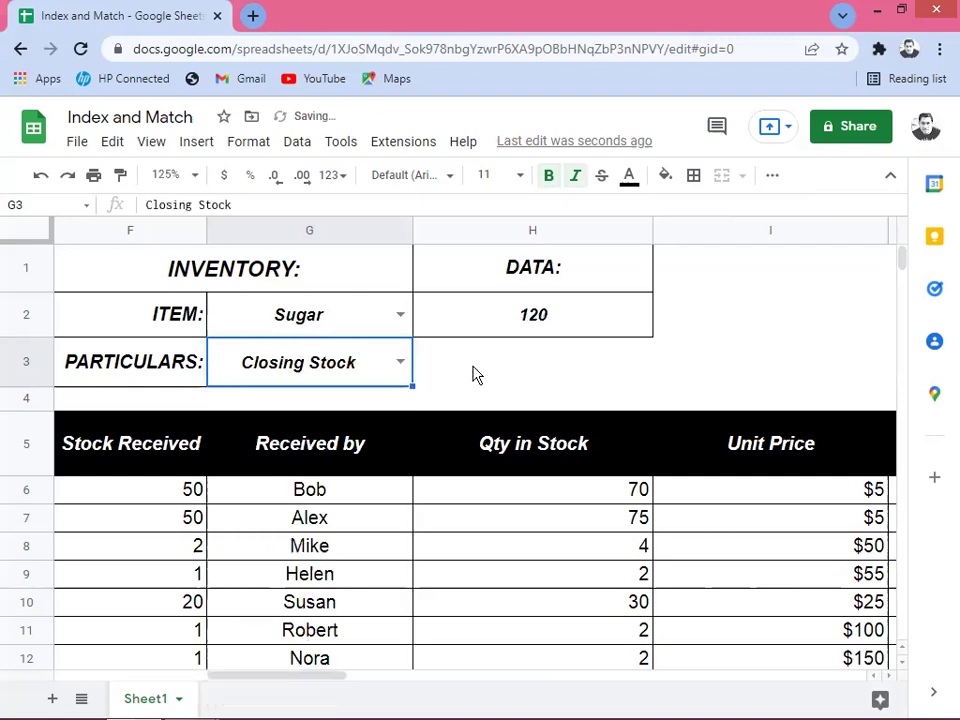
pyautogui.click(405, 370)
pyautogui.click(276, 692)
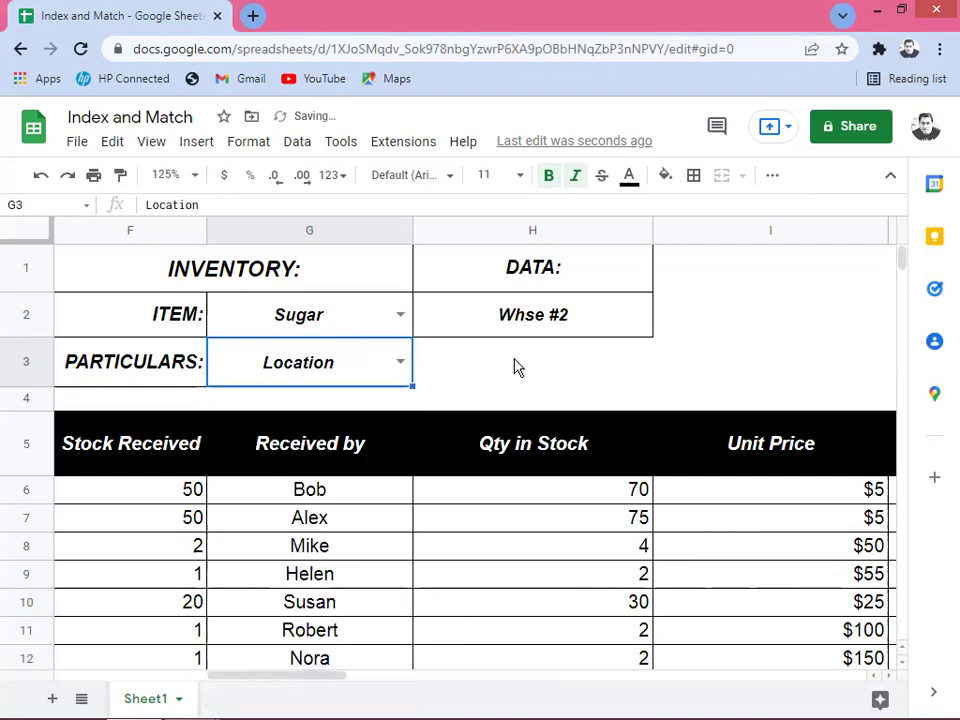
# Set ITEM to Flour and test the lookup with PARTICULARS set to Specifications and Opening Stock
pyautogui.click(399, 316)
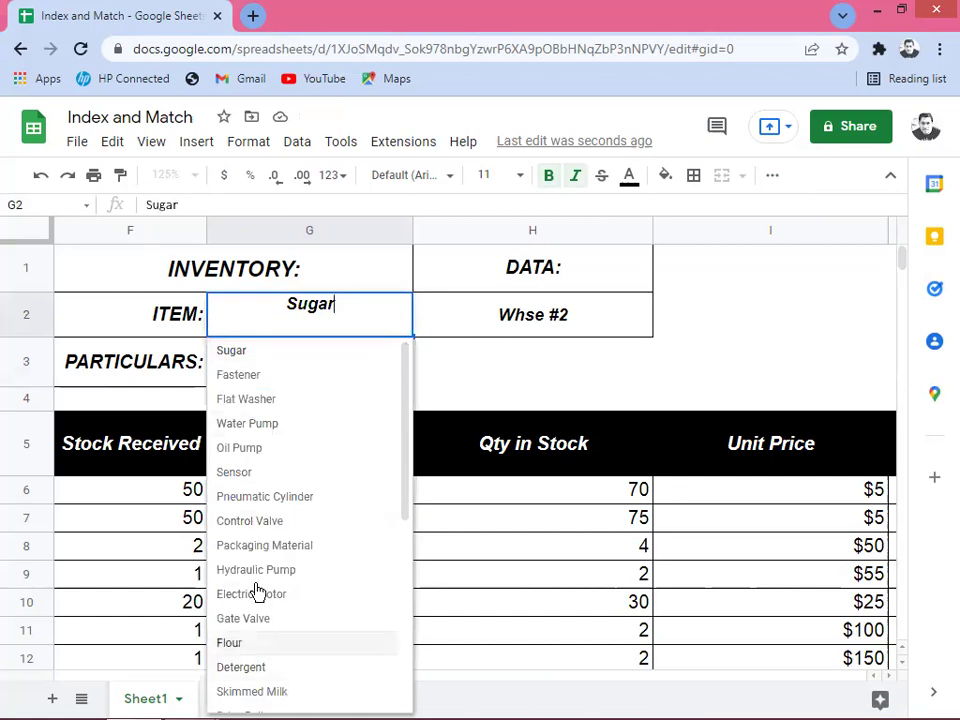
pyautogui.click(241, 647)
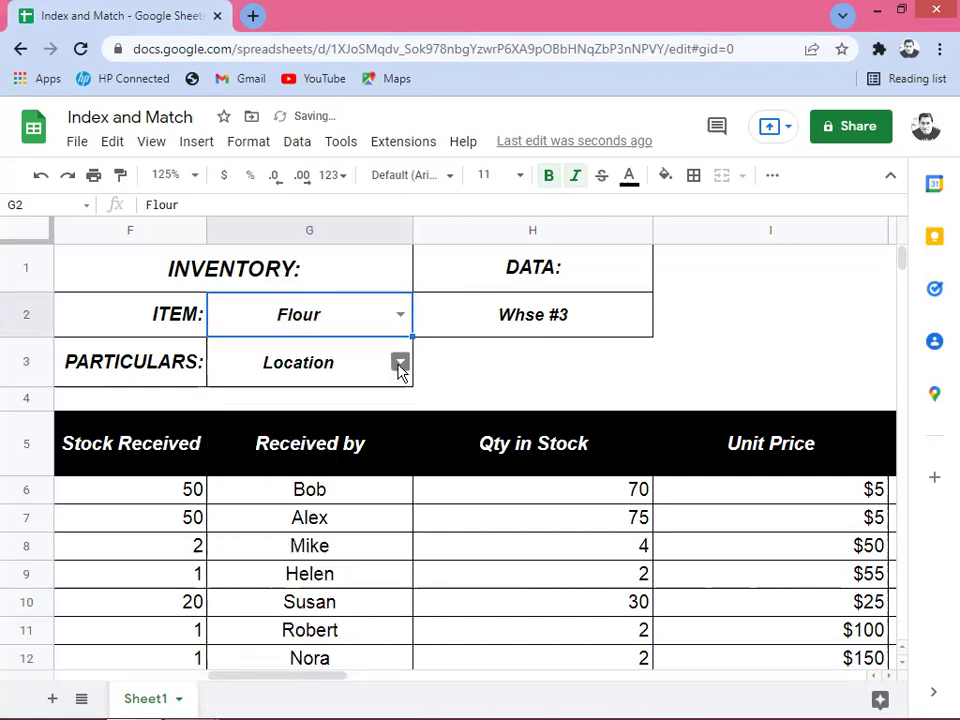
pyautogui.click(399, 365)
pyautogui.click(319, 425)
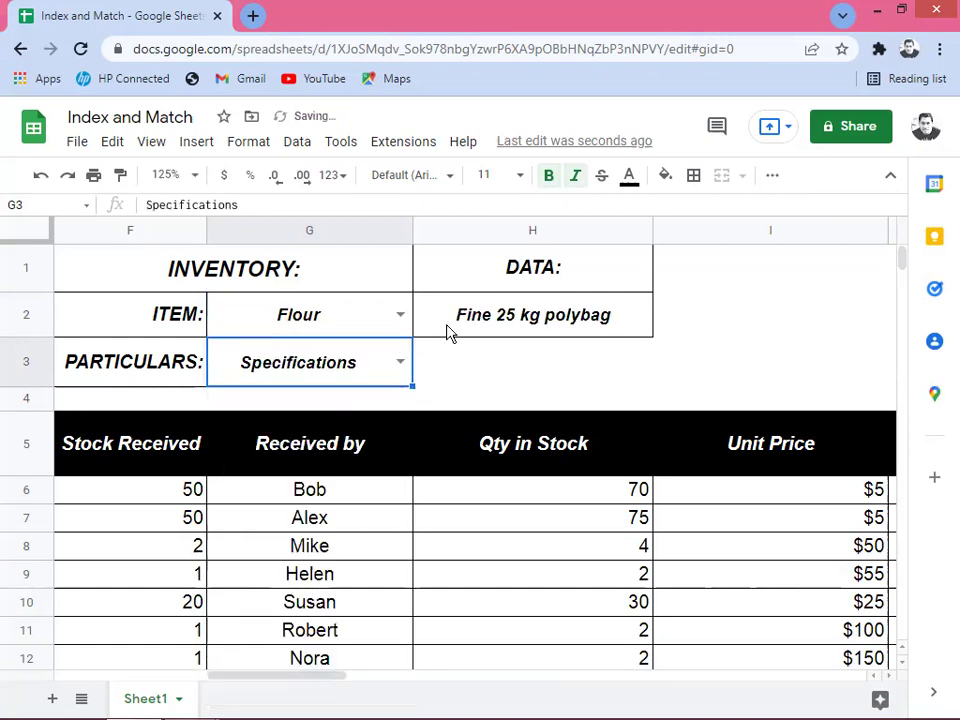
pyautogui.click(401, 364)
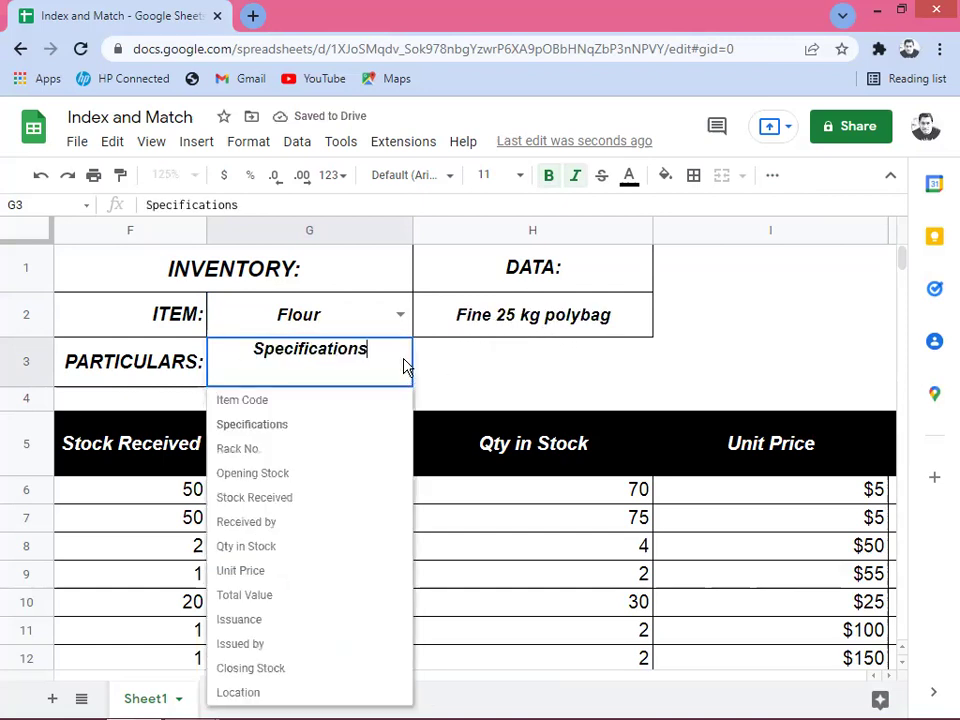
pyautogui.click(285, 474)
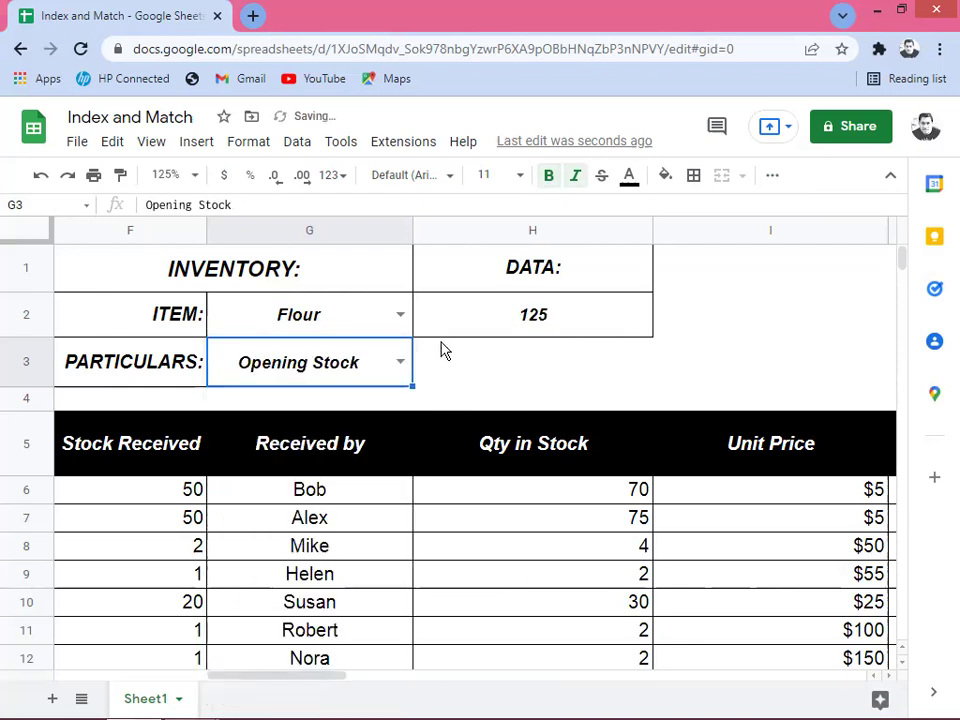
# Test the Flour lookup with PARTICULARS set in turn to Stock Received, Qty in Stock and Total Value
pyautogui.click(401, 366)
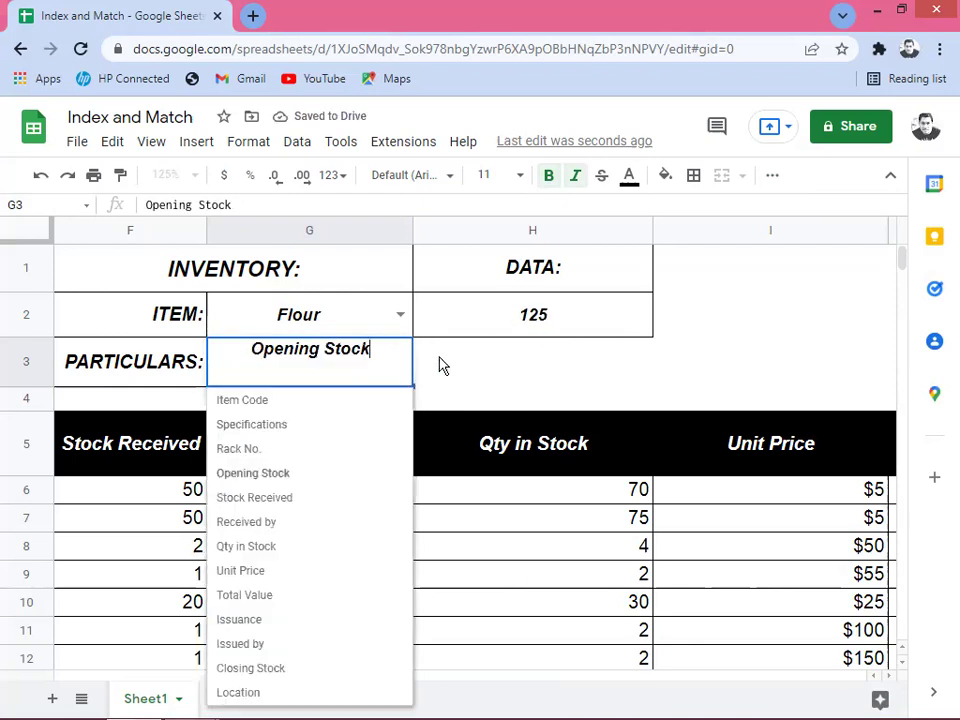
pyautogui.click(284, 499)
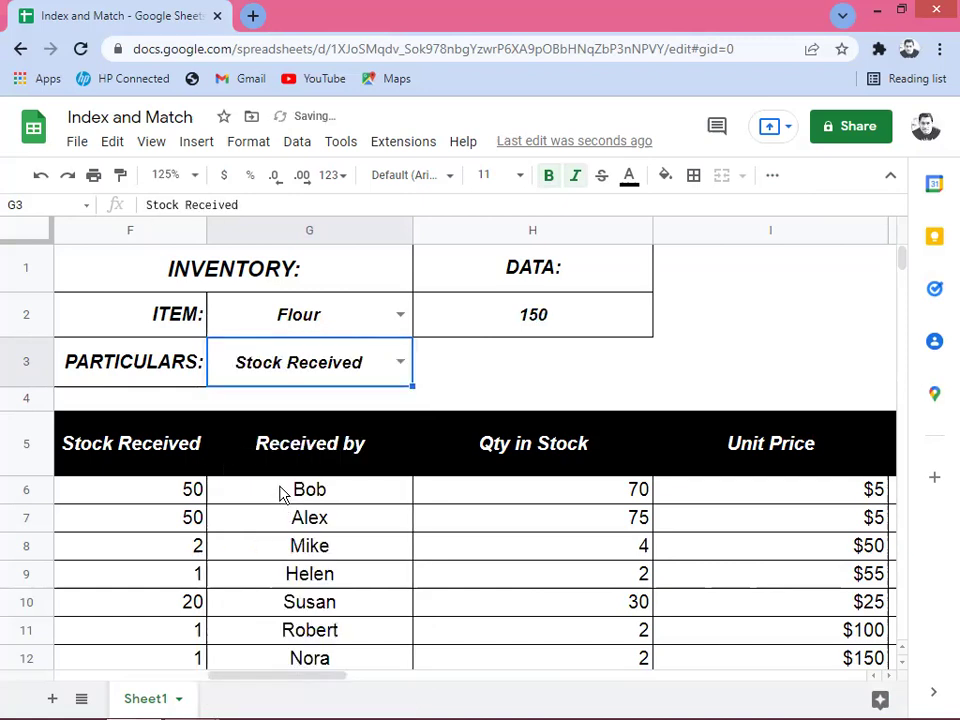
pyautogui.click(400, 363)
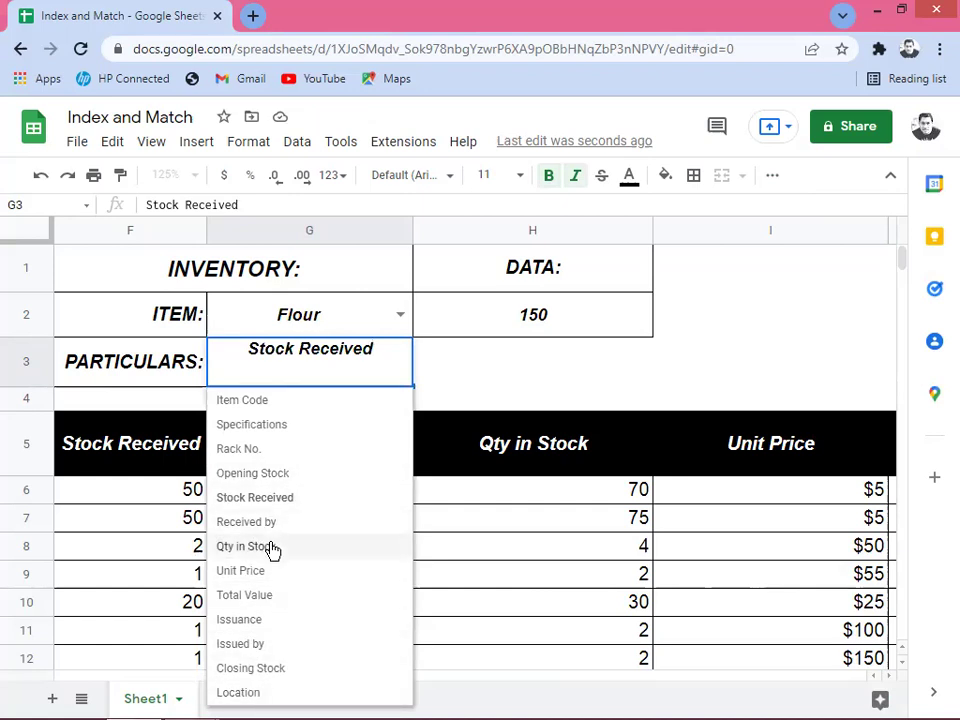
pyautogui.click(245, 546)
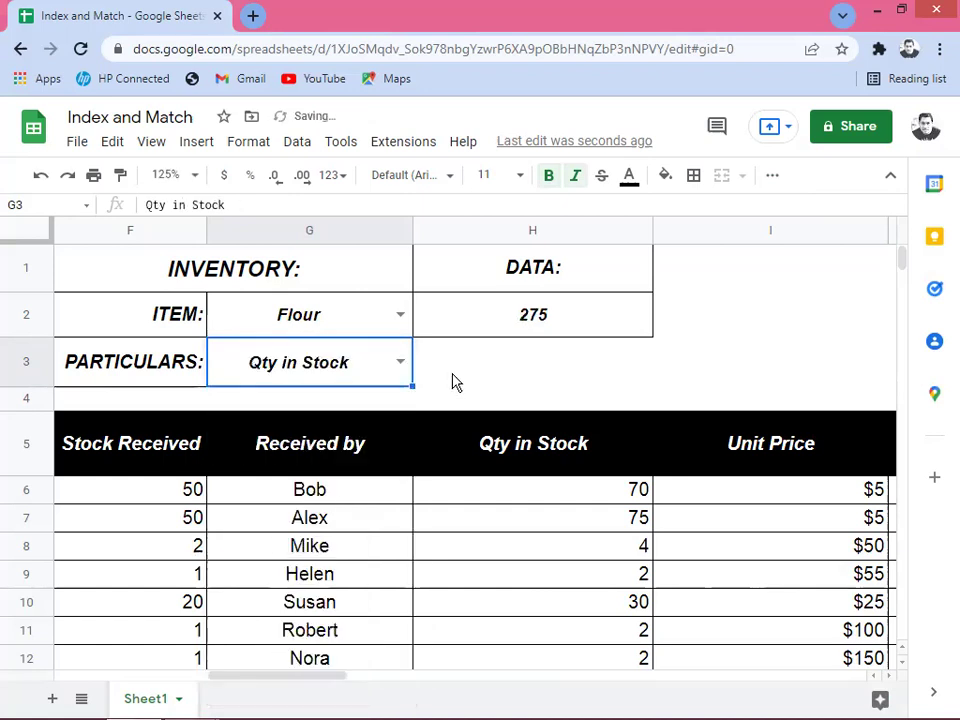
pyautogui.click(400, 363)
pyautogui.click(262, 596)
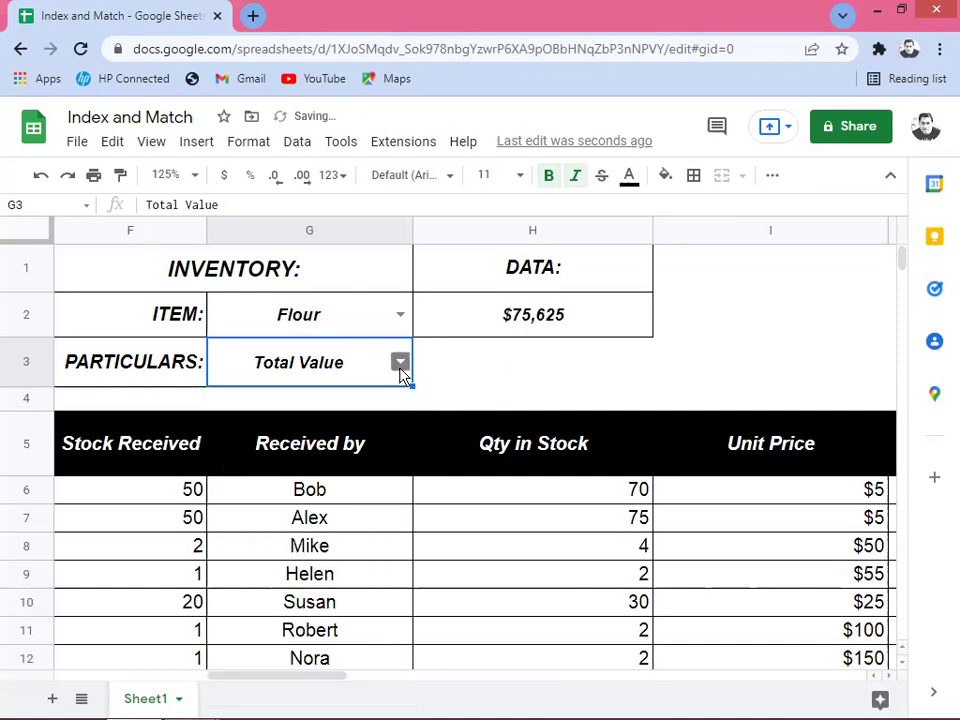
# Test the Flour lookup with PARTICULARS set in turn to Issuance, Issued by, Closing Stock and Location
pyautogui.click(400, 368)
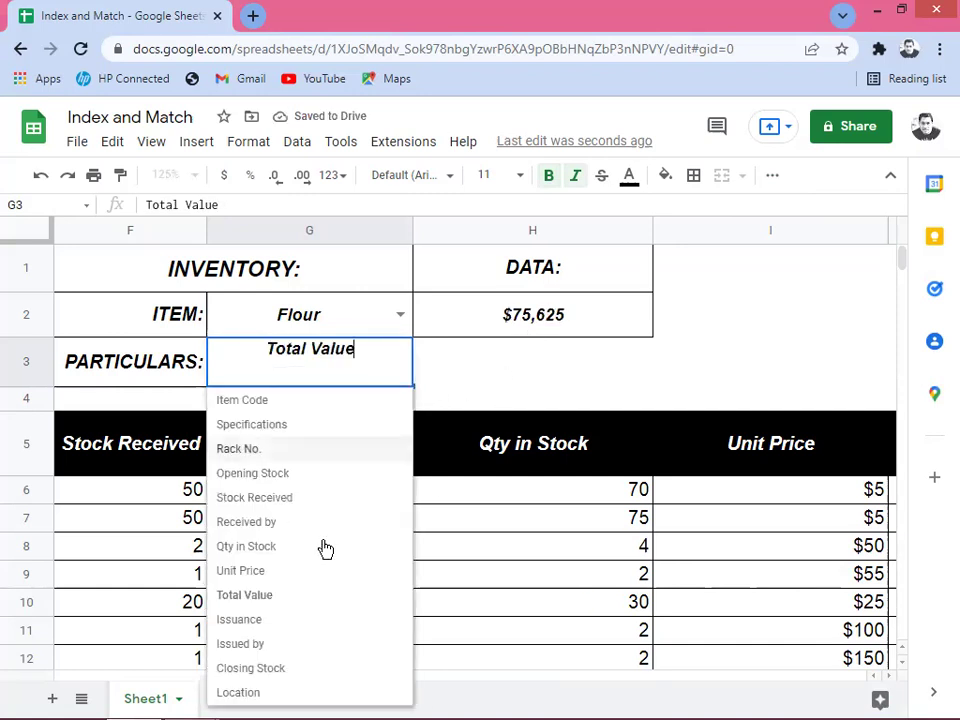
pyautogui.click(261, 621)
pyautogui.click(400, 365)
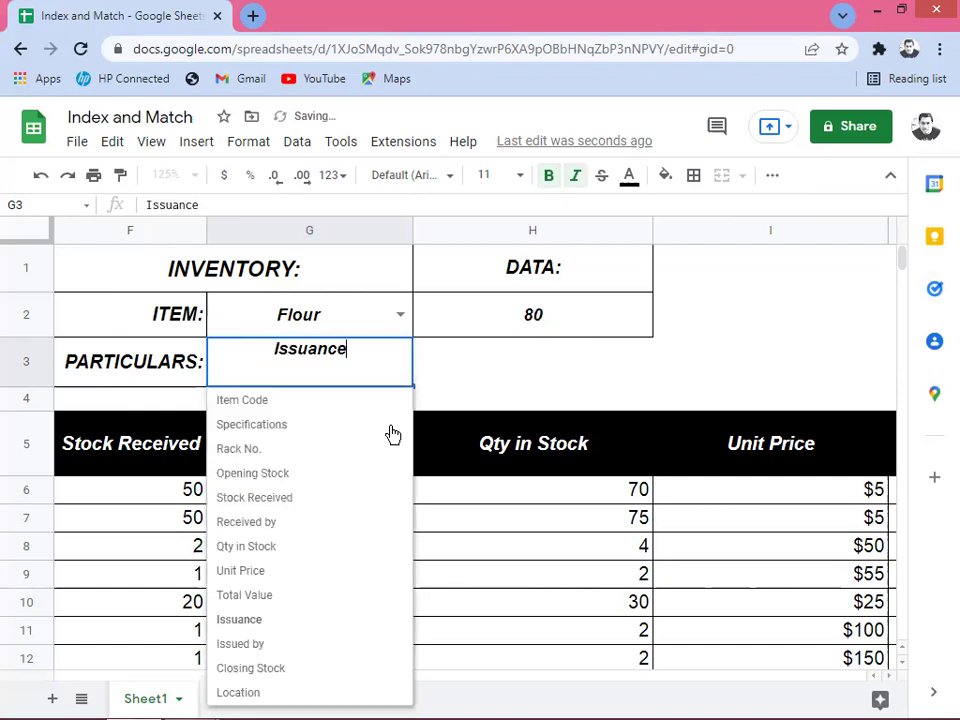
pyautogui.click(284, 643)
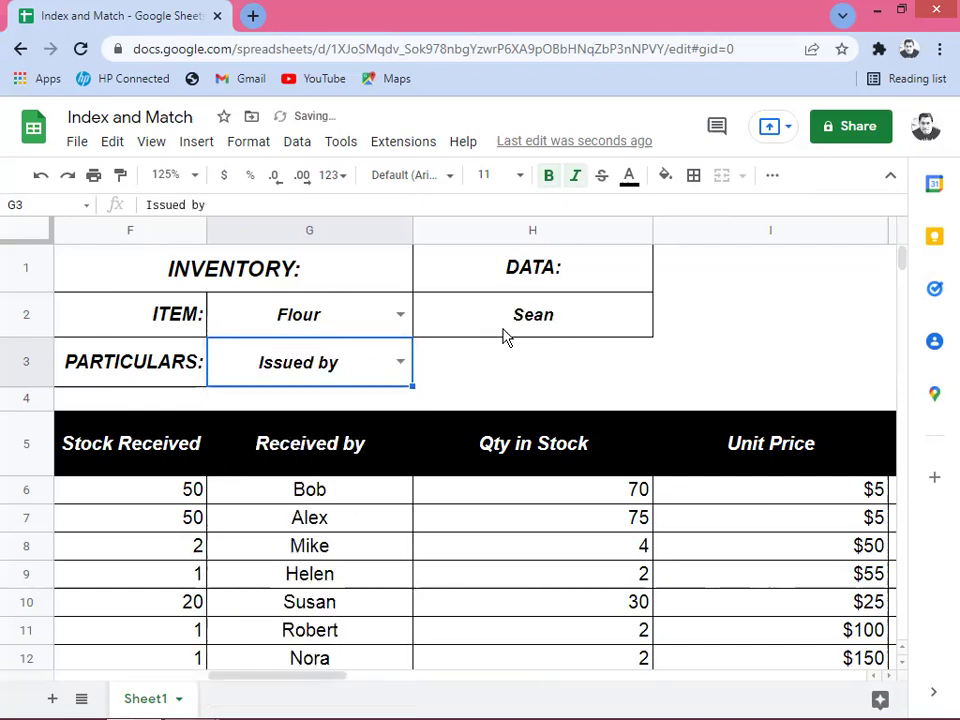
pyautogui.click(400, 365)
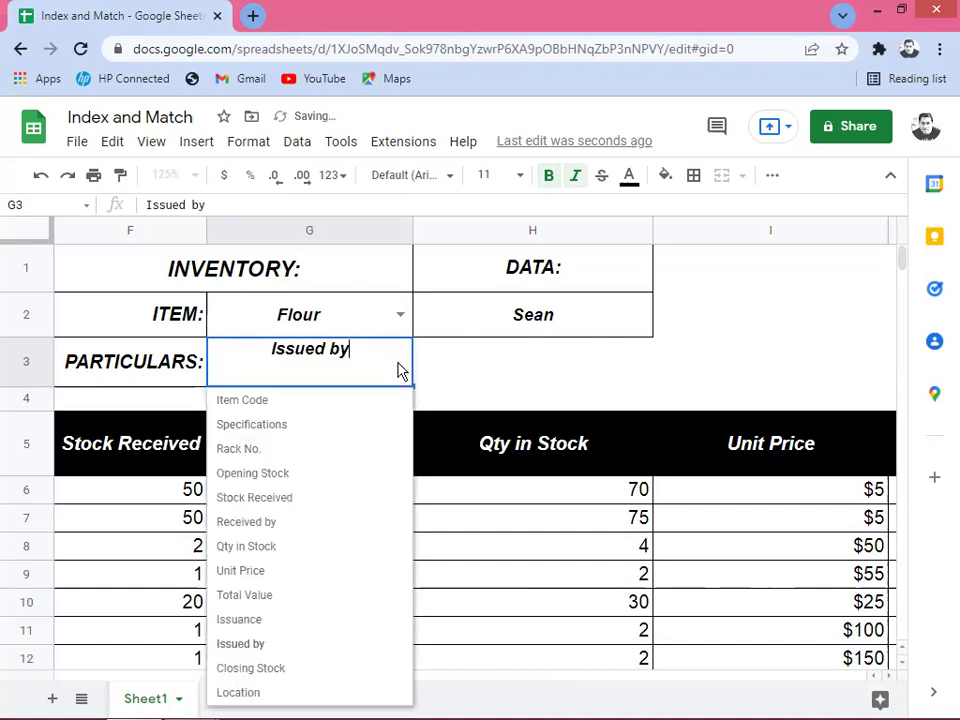
pyautogui.click(279, 669)
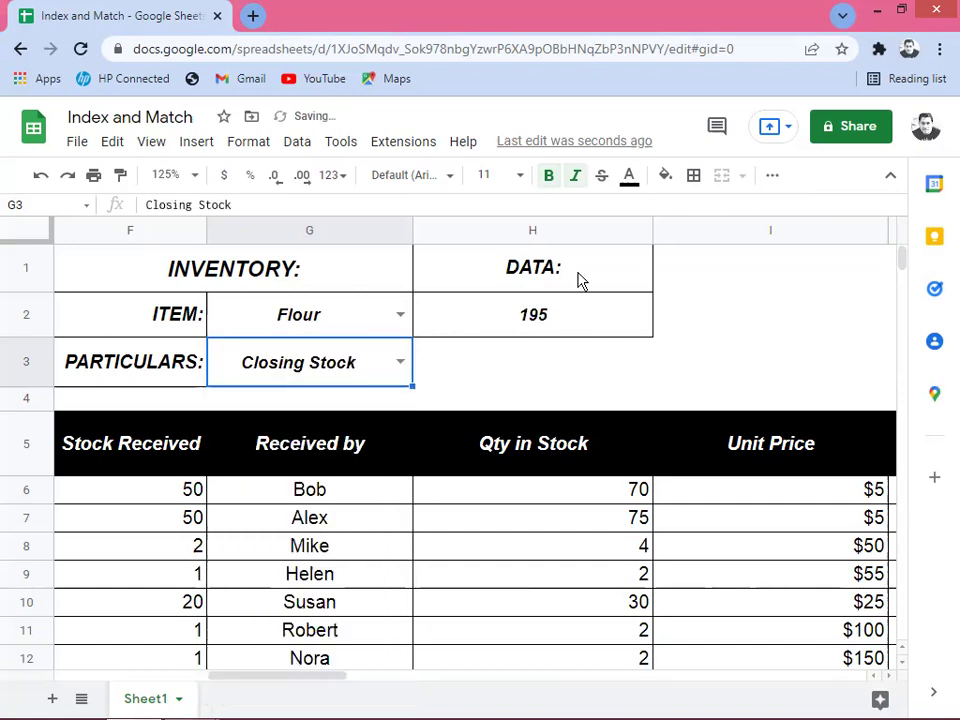
pyautogui.click(400, 366)
pyautogui.click(283, 691)
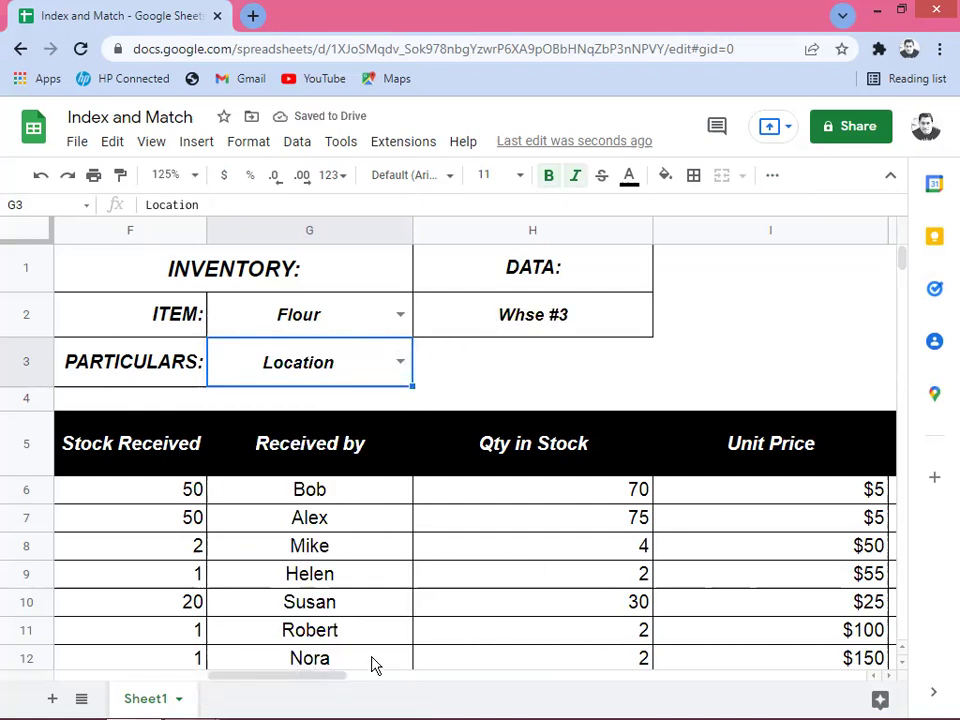
# Return to the start of the inventory list and select the Water Pump cell in the Item column
pyautogui.moveTo(326, 681); pyautogui.dragTo(218, 671)
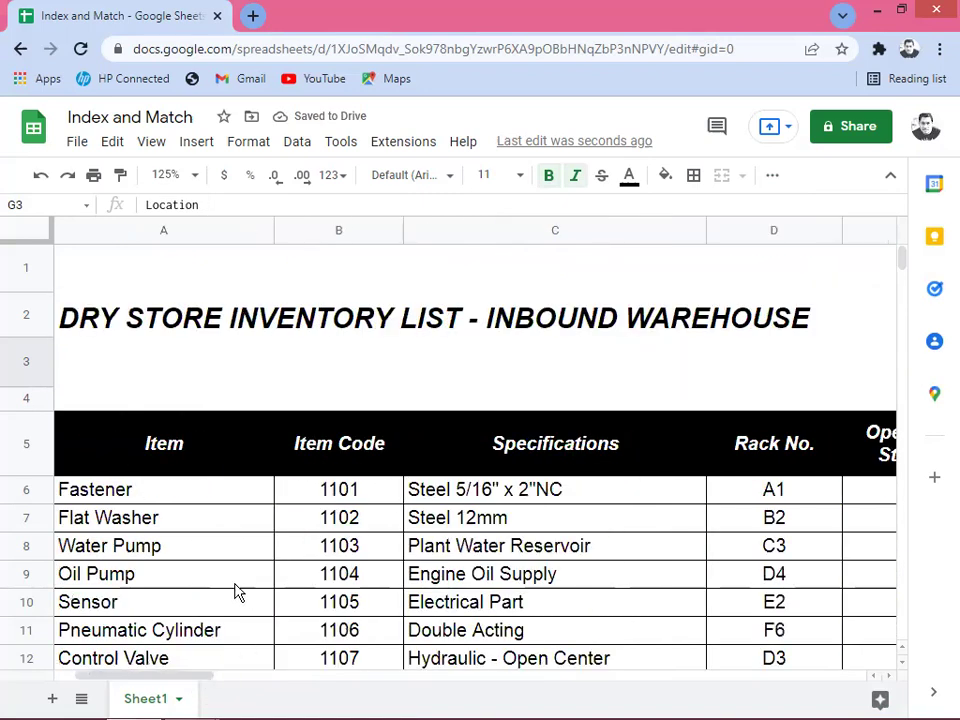
pyautogui.click(212, 561)
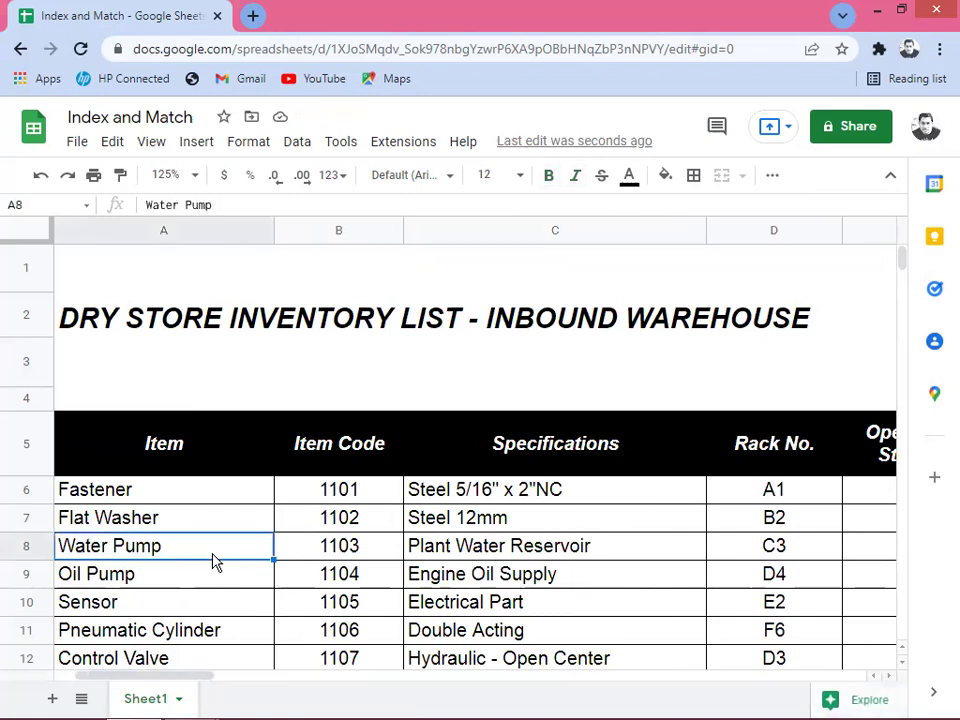